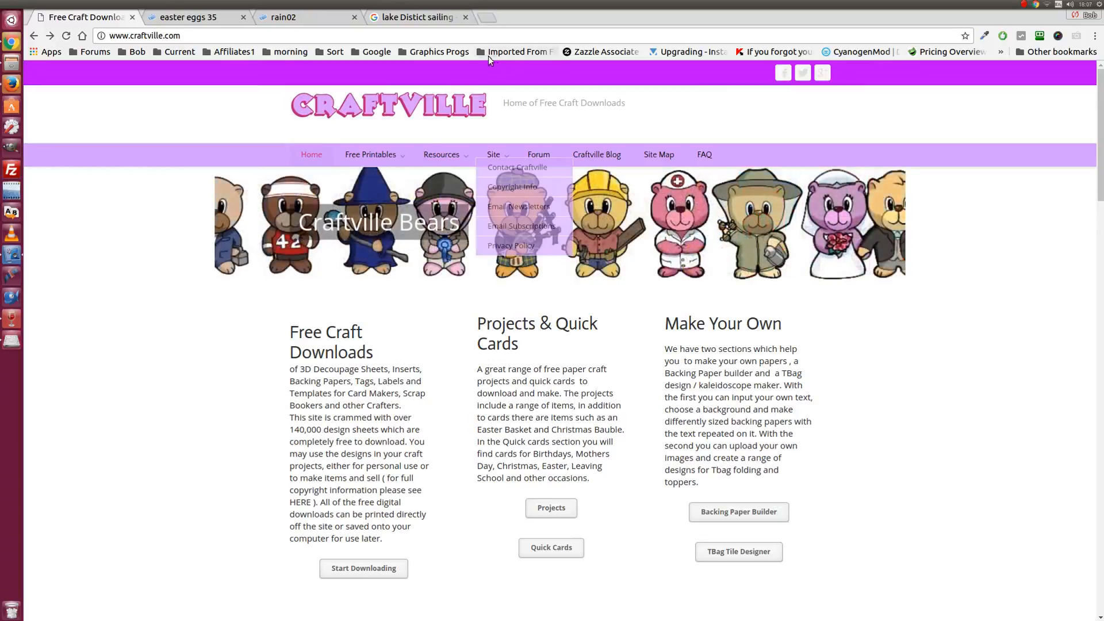
- Pass over Craftville's Free Printables and Site menus to reach the Resources dropdown
{"action": "mouse_move", "coordinate": [381, 156]}
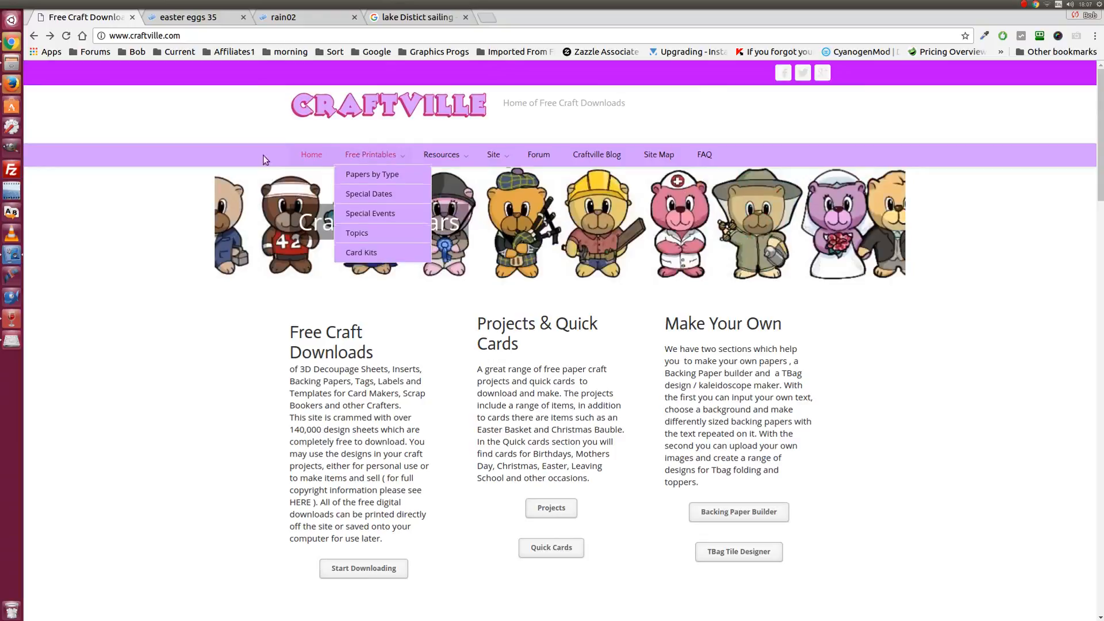
{"action": "mouse_move", "coordinate": [441, 154]}
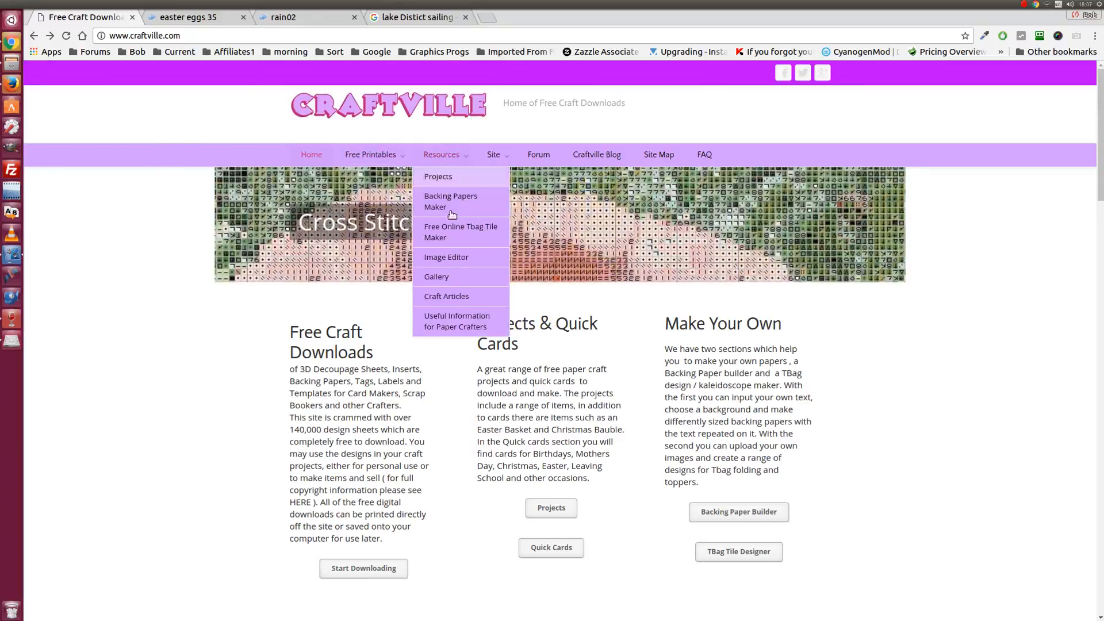
- Go to Resources > Image Editor and wait for Pixlr Editor's start window to load
{"action": "left_click", "coordinate": [455, 262]}
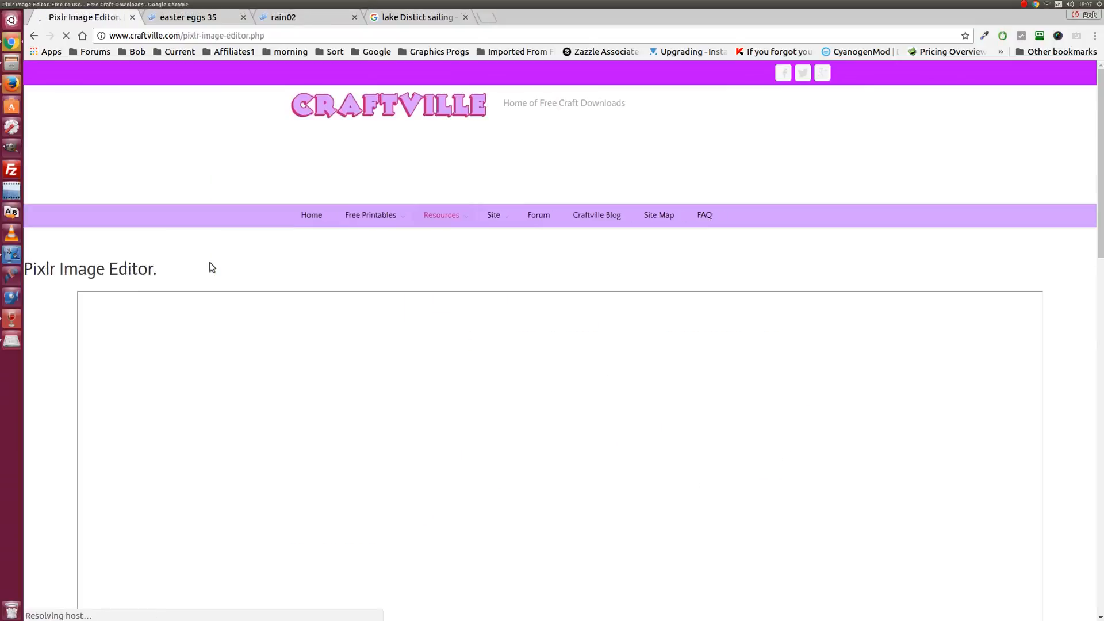
{"action": "scroll", "coordinate": [261, 239], "scroll_direction": "down", "scroll_amount": 5}
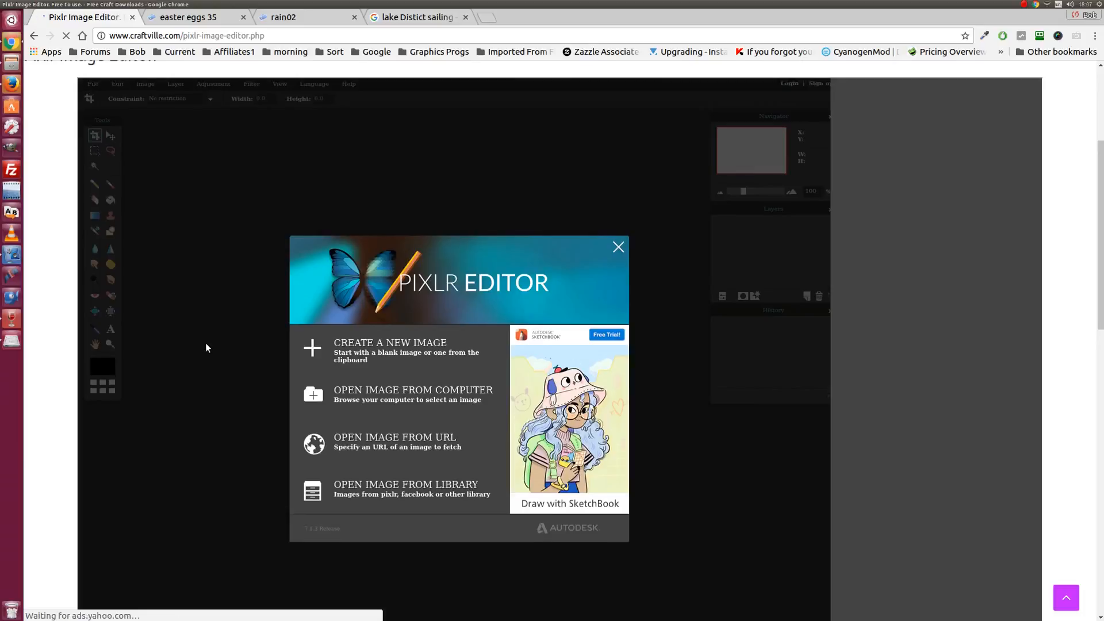
{"action": "scroll", "coordinate": [205, 348], "scroll_direction": "down", "scroll_amount": 1}
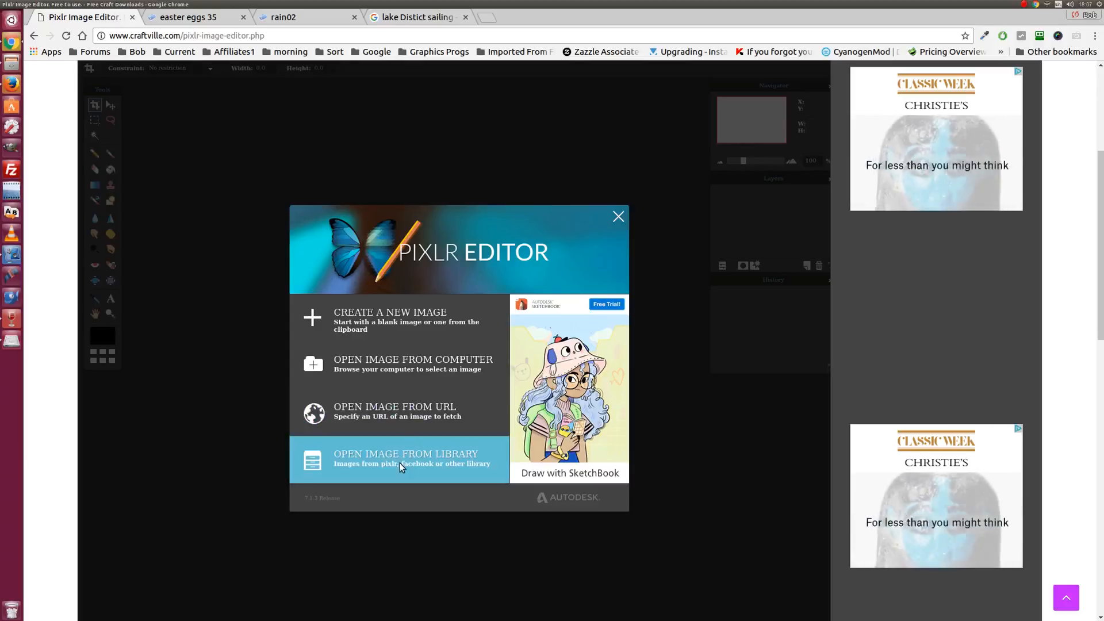
{"action": "scroll", "coordinate": [395, 406], "scroll_direction": "up", "scroll_amount": 3}
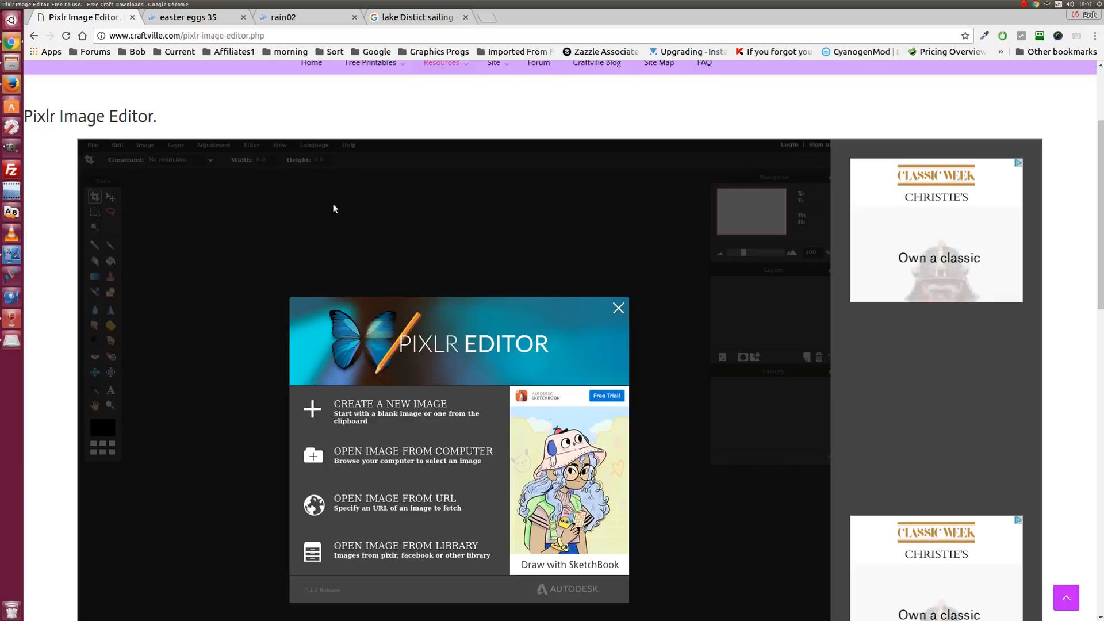
{"action": "scroll", "coordinate": [329, 200], "scroll_direction": "down", "scroll_amount": 2}
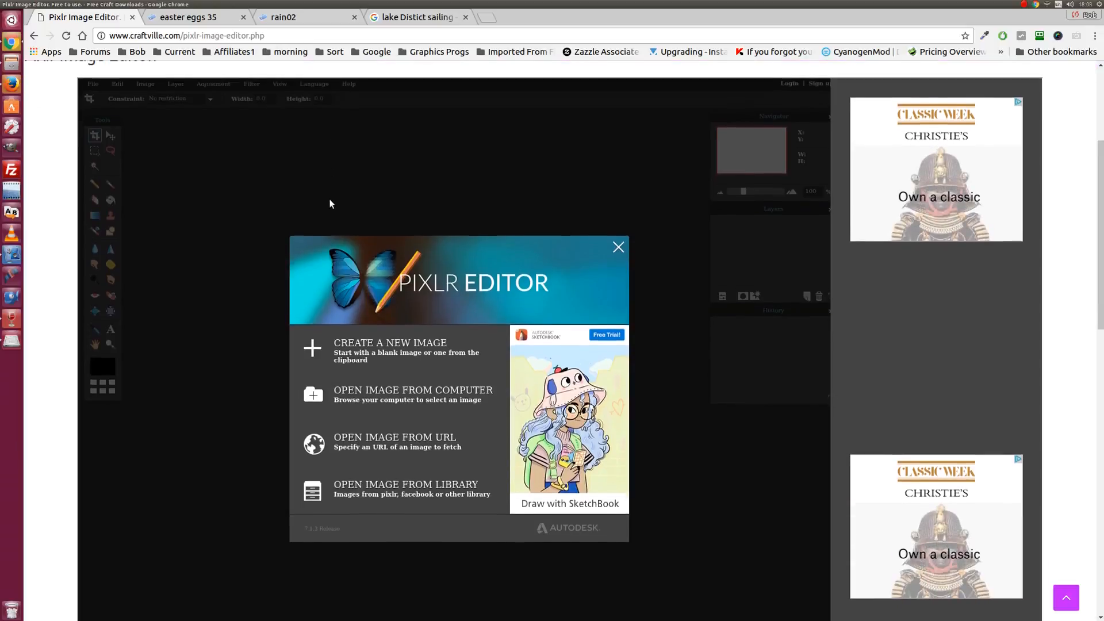
- Dismiss the start screen, choose File > Open image URL, then switch to the 'lake Distict sailing' tab
{"action": "left_click", "coordinate": [618, 247]}
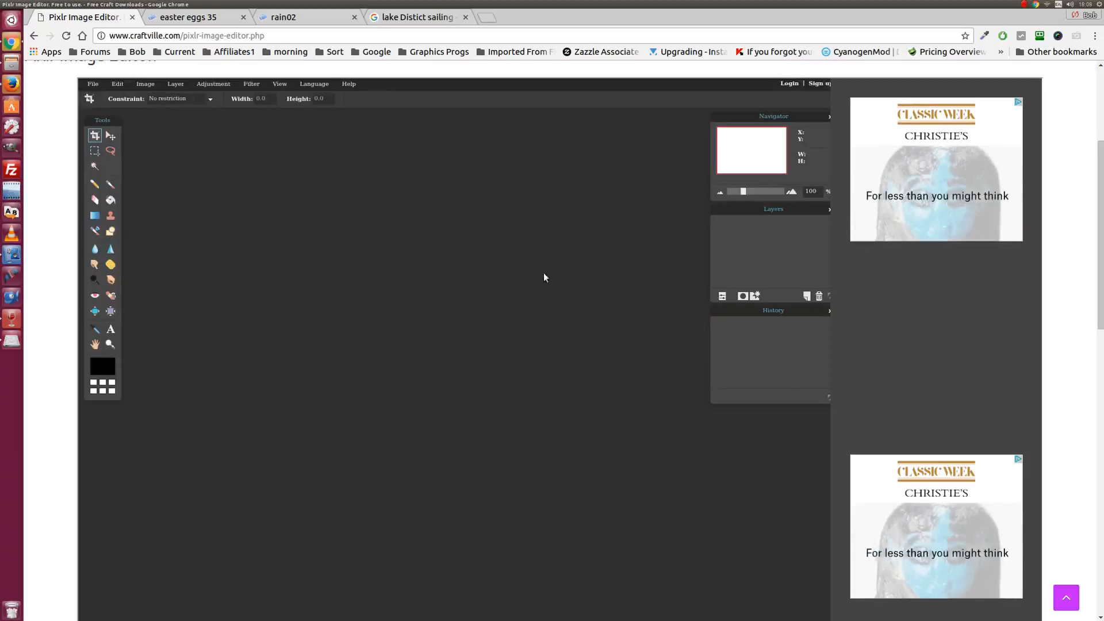
{"action": "left_click", "coordinate": [91, 85]}
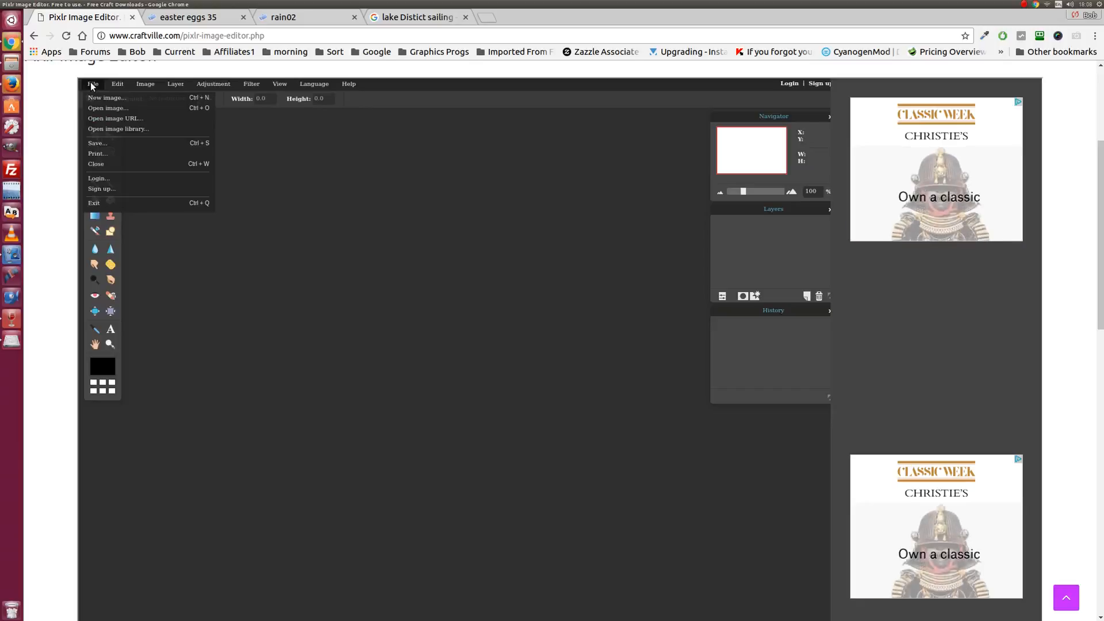
{"action": "left_click", "coordinate": [114, 120]}
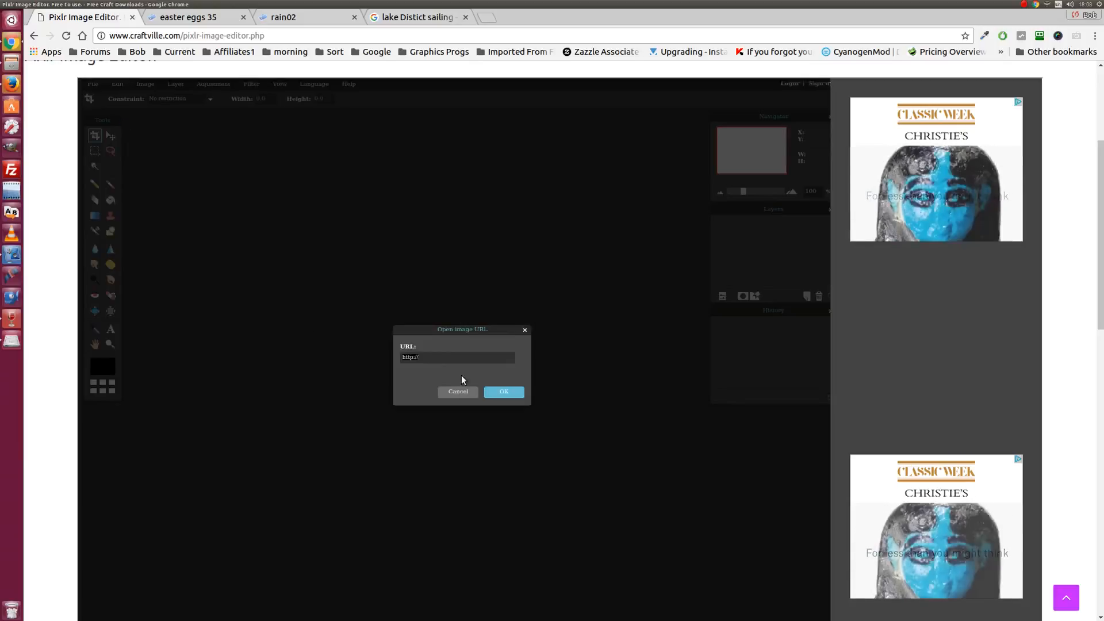
{"action": "left_click", "coordinate": [418, 18]}
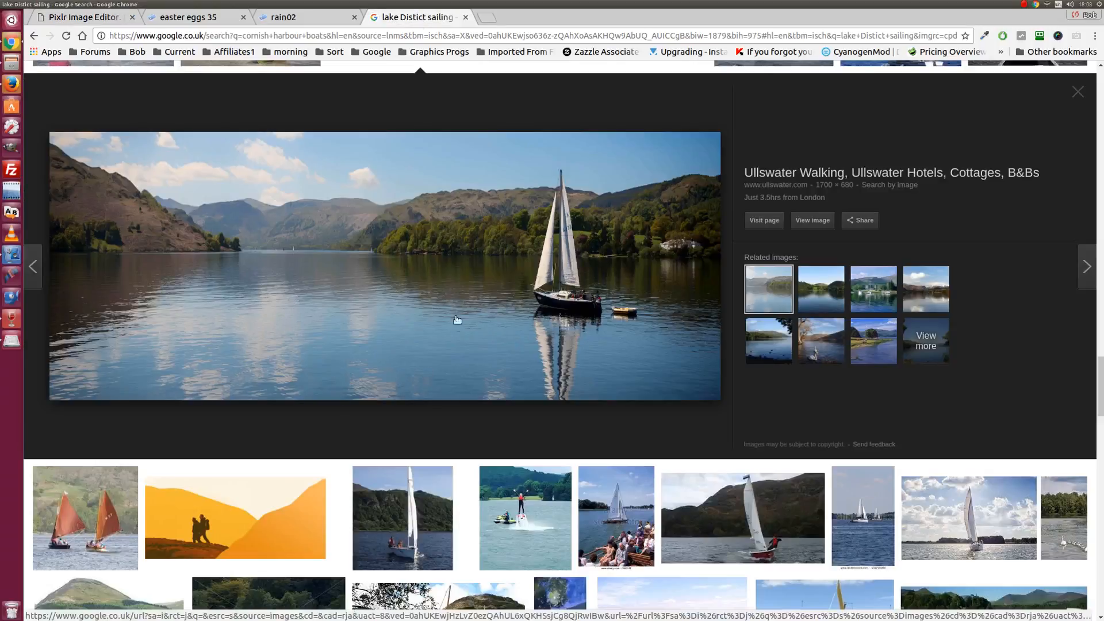
- Copy the Ullswater sailing photo's image address and put the caret in the editor's URL field
{"action": "scroll", "coordinate": [324, 313], "scroll_direction": "up", "scroll_amount": 1}
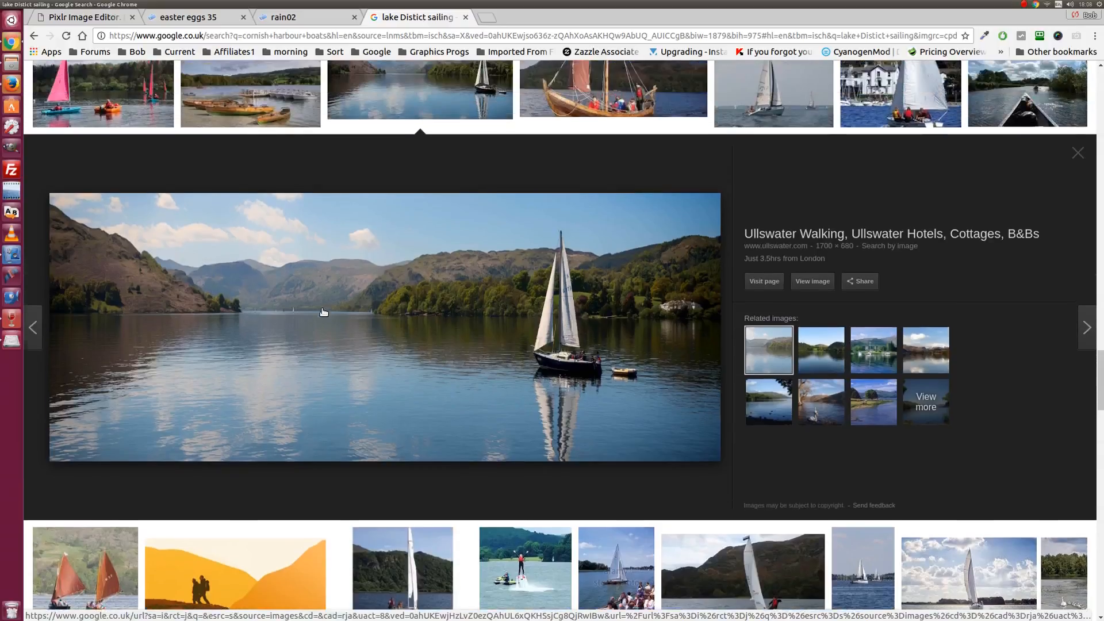
{"action": "scroll", "coordinate": [324, 312], "scroll_direction": "up", "scroll_amount": 1}
{"action": "scroll", "coordinate": [323, 312], "scroll_direction": "down", "scroll_amount": 4}
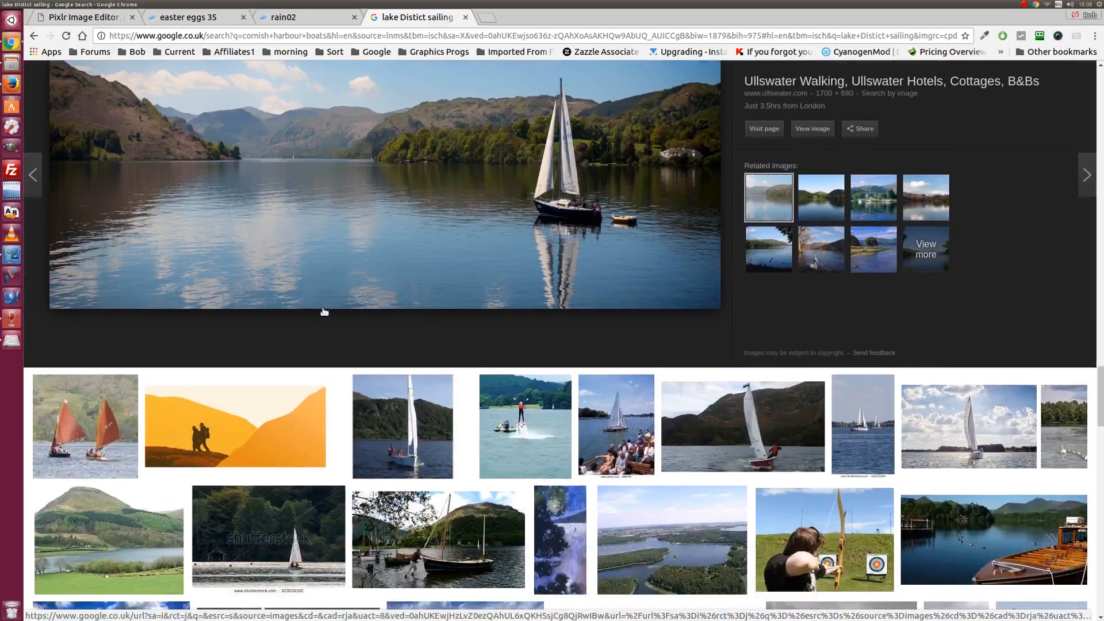
{"action": "scroll", "coordinate": [325, 311], "scroll_direction": "up", "scroll_amount": 2}
{"action": "scroll", "coordinate": [325, 311], "scroll_direction": "up", "scroll_amount": 1}
{"action": "scroll", "coordinate": [325, 312], "scroll_direction": "down", "scroll_amount": 1}
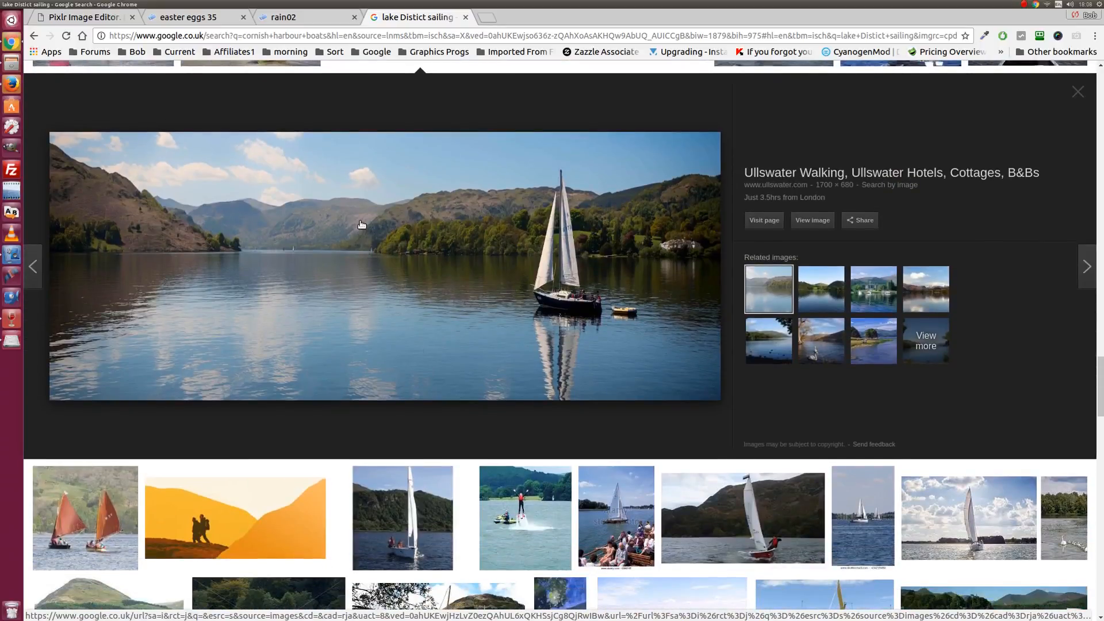
{"action": "right_click", "coordinate": [355, 270]}
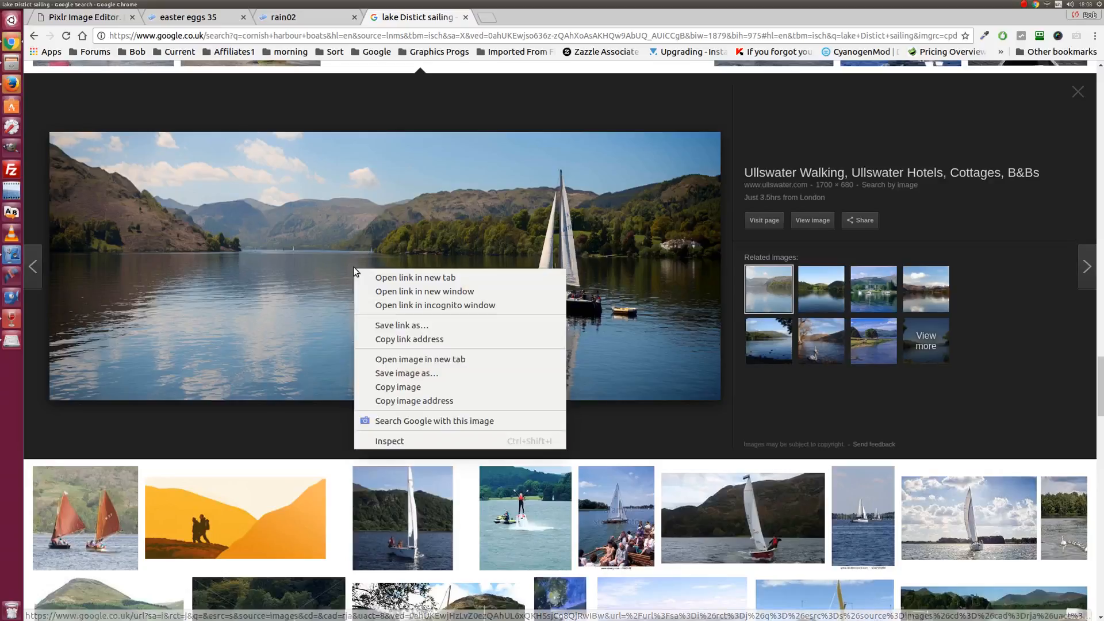
{"action": "left_click", "coordinate": [428, 406]}
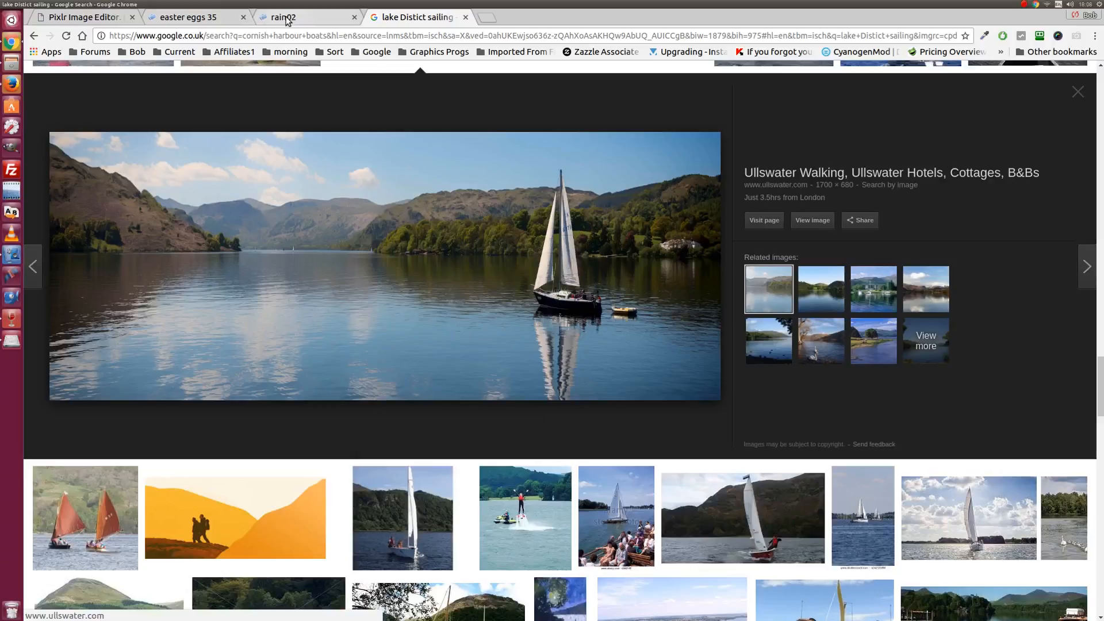
{"action": "left_click", "coordinate": [98, 17]}
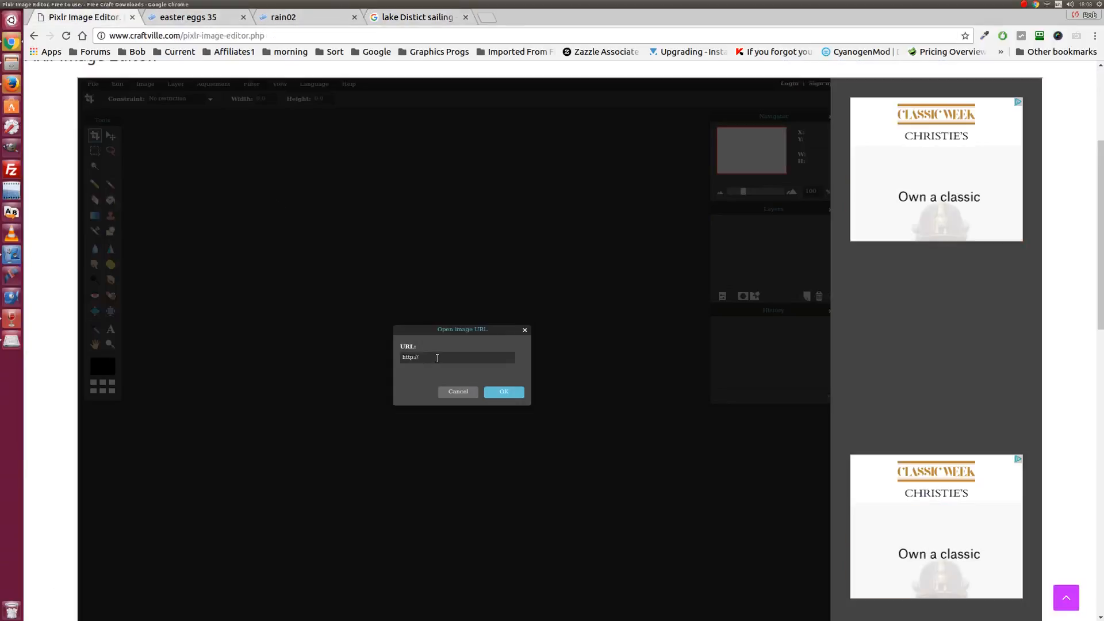
{"action": "left_click", "coordinate": [426, 357]}
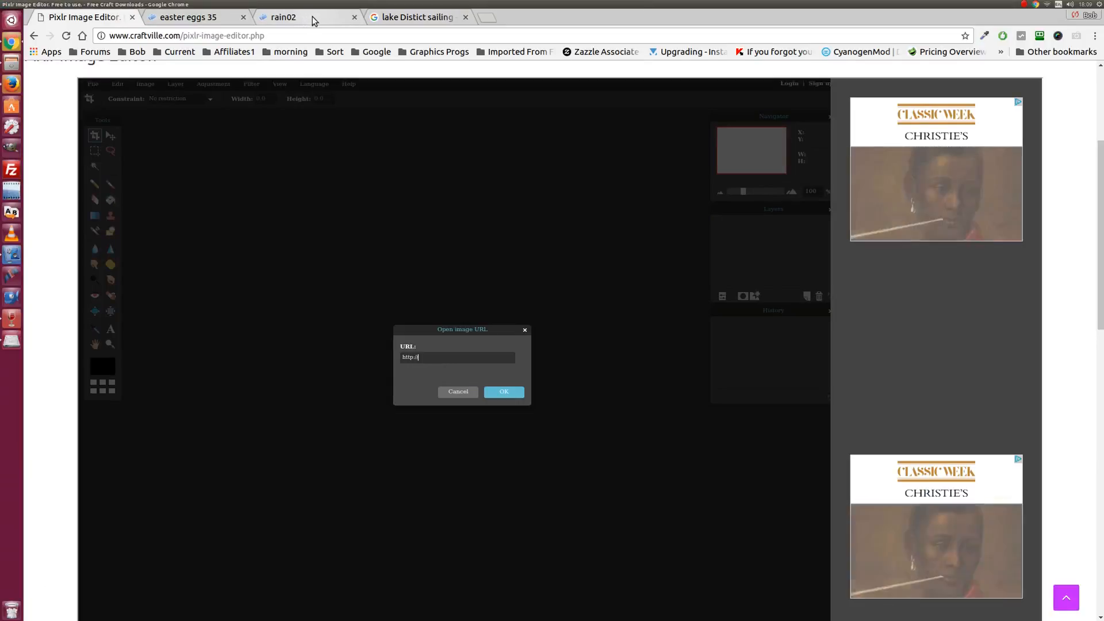
- Copy the sailing photo's image address again and return to the Pixlr Image Editor tab
{"action": "left_click", "coordinate": [417, 17]}
{"action": "right_click", "coordinate": [358, 298]}
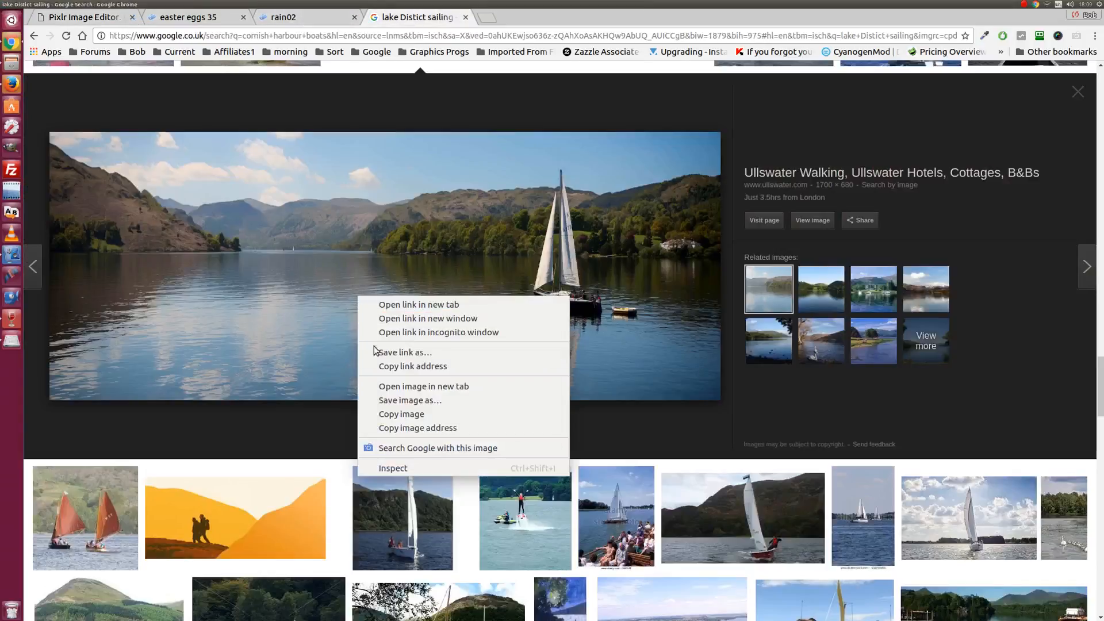
{"action": "left_click", "coordinate": [418, 428]}
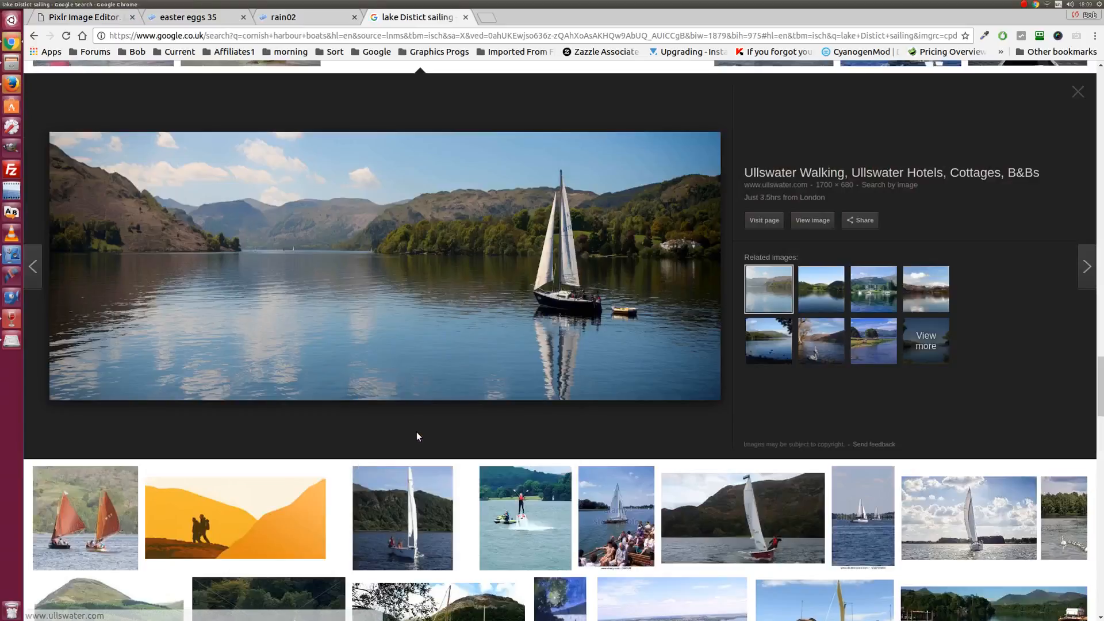
{"action": "left_click", "coordinate": [106, 17]}
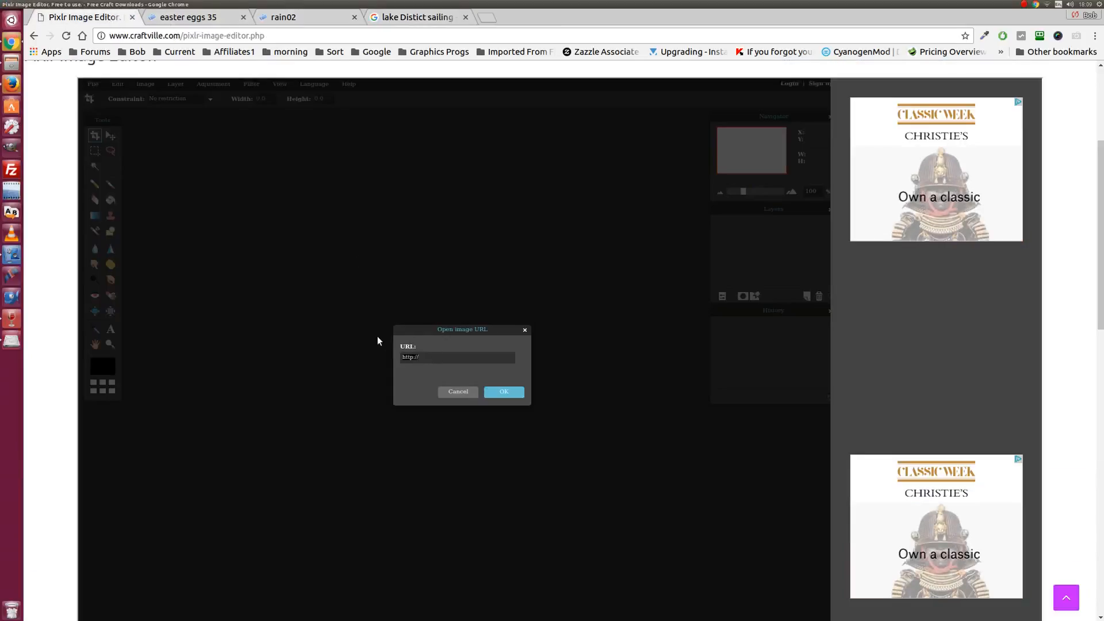
- Load the Ullswater sailing photo from the pasted URL and enlarge its image window
{"action": "key", "text": "ctrl+v"}
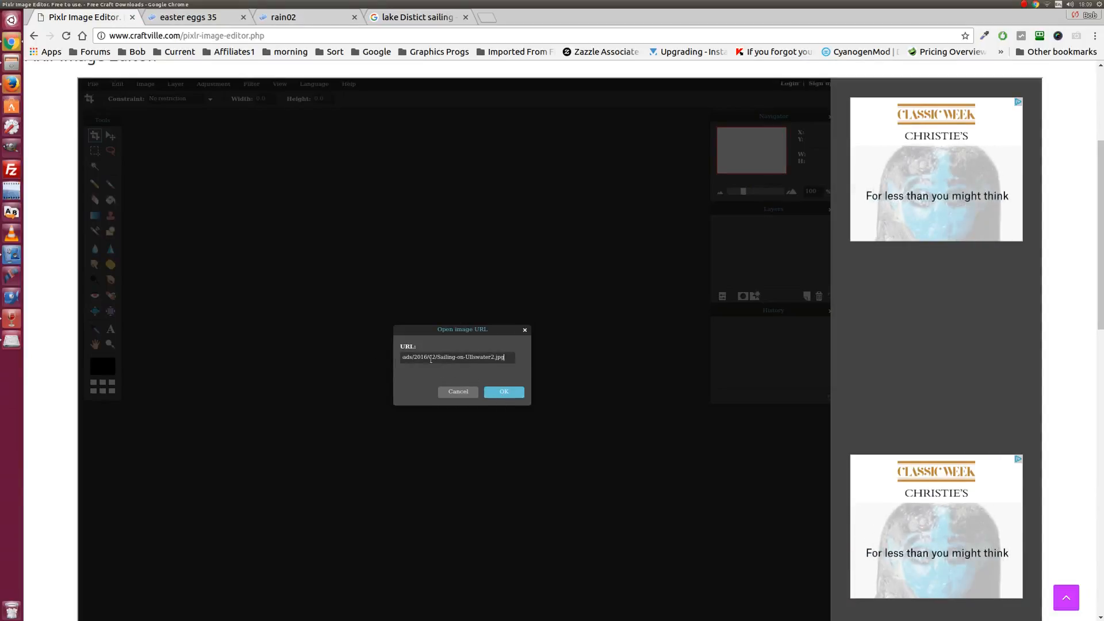
{"action": "left_click", "coordinate": [507, 394]}
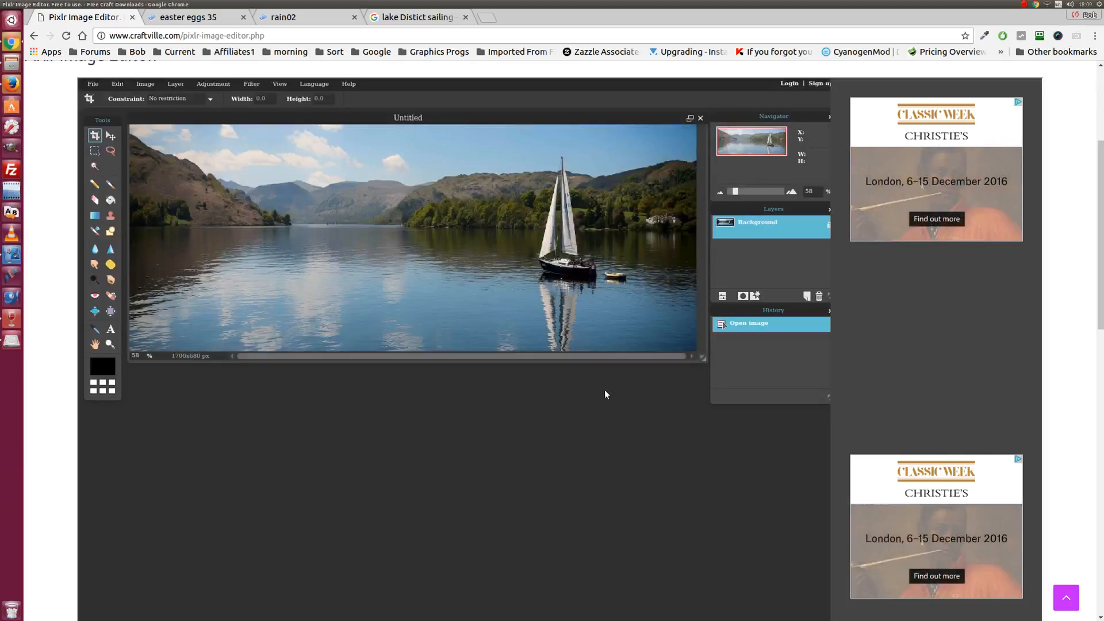
{"action": "left_click_drag", "start_coordinate": [702, 358], "coordinate": [699, 542]}
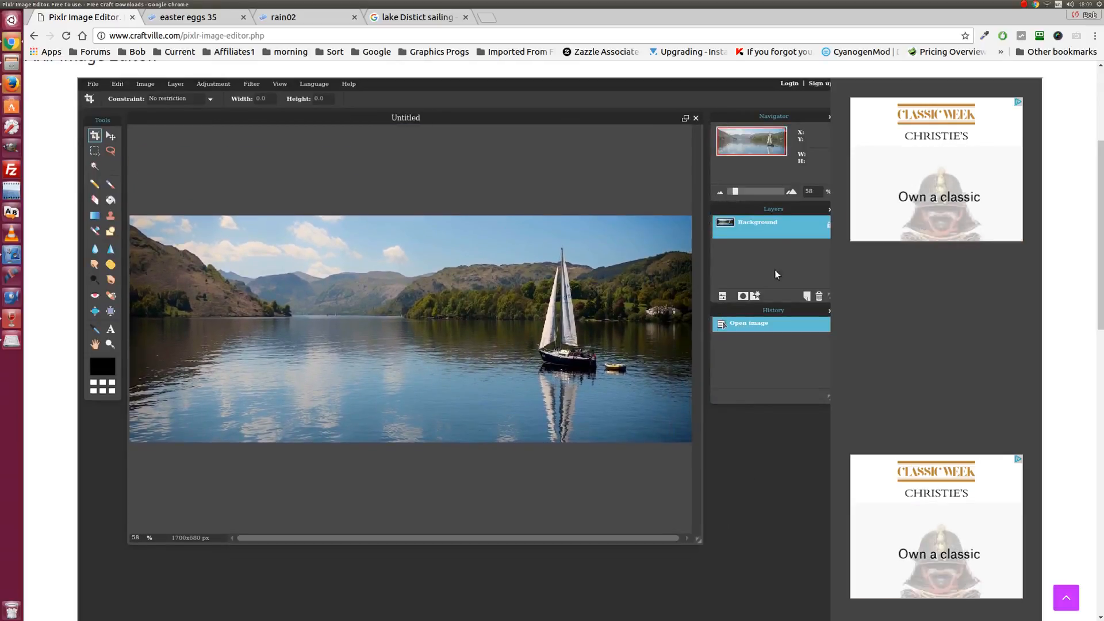
- Zoom the photo to 230% and switch the editor to View > Fullscreen mode
{"action": "left_click", "coordinate": [751, 194]}
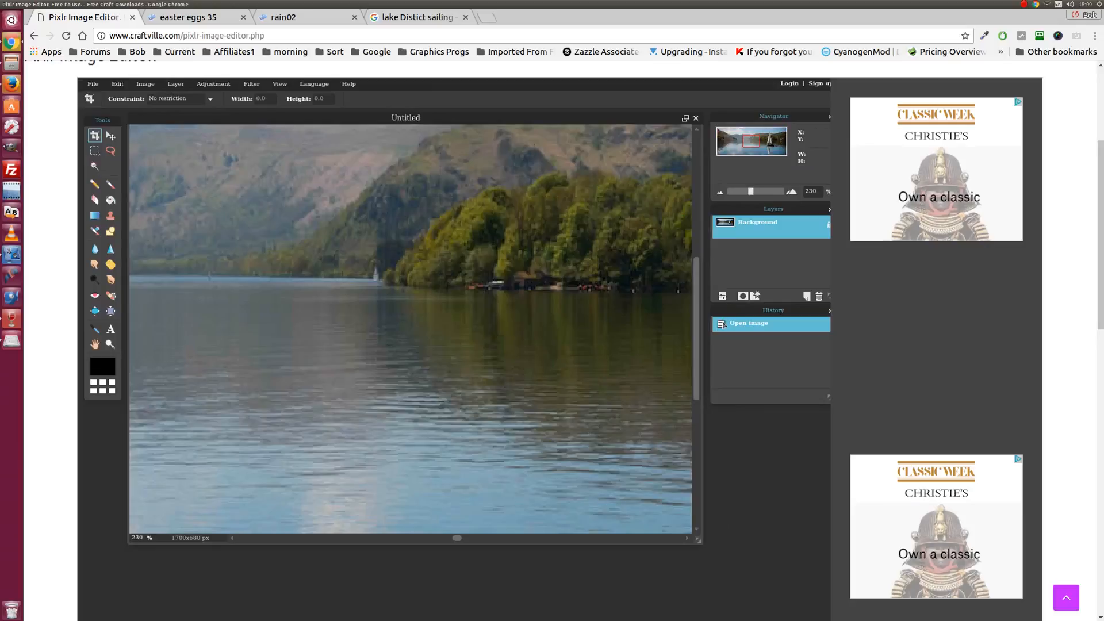
{"action": "left_click_drag", "start_coordinate": [456, 540], "coordinate": [608, 538]}
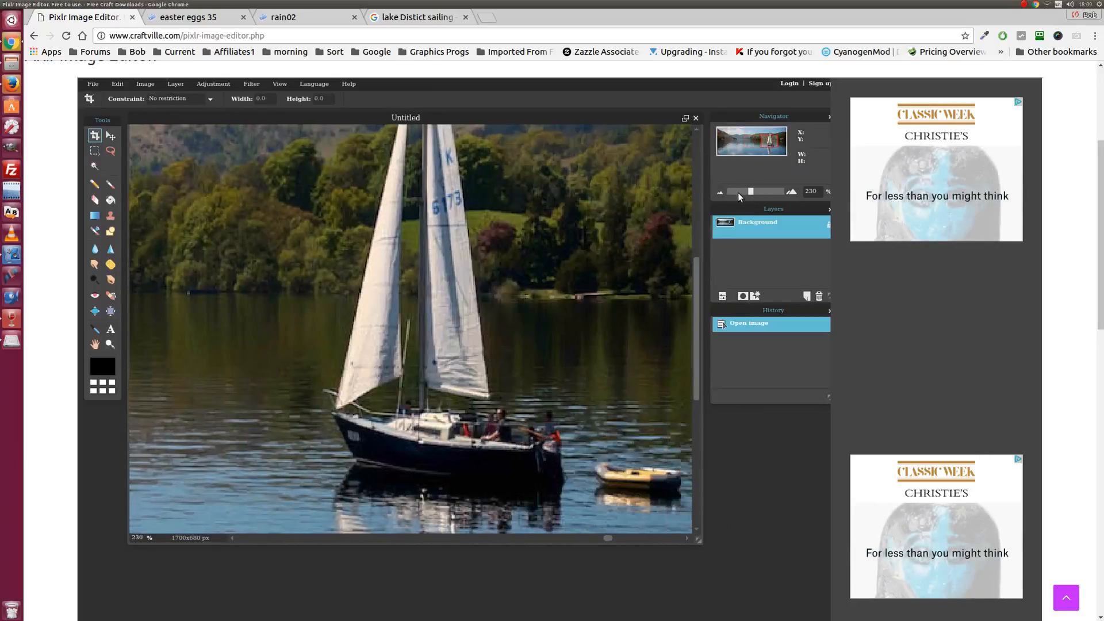
{"action": "left_click", "coordinate": [280, 85]}
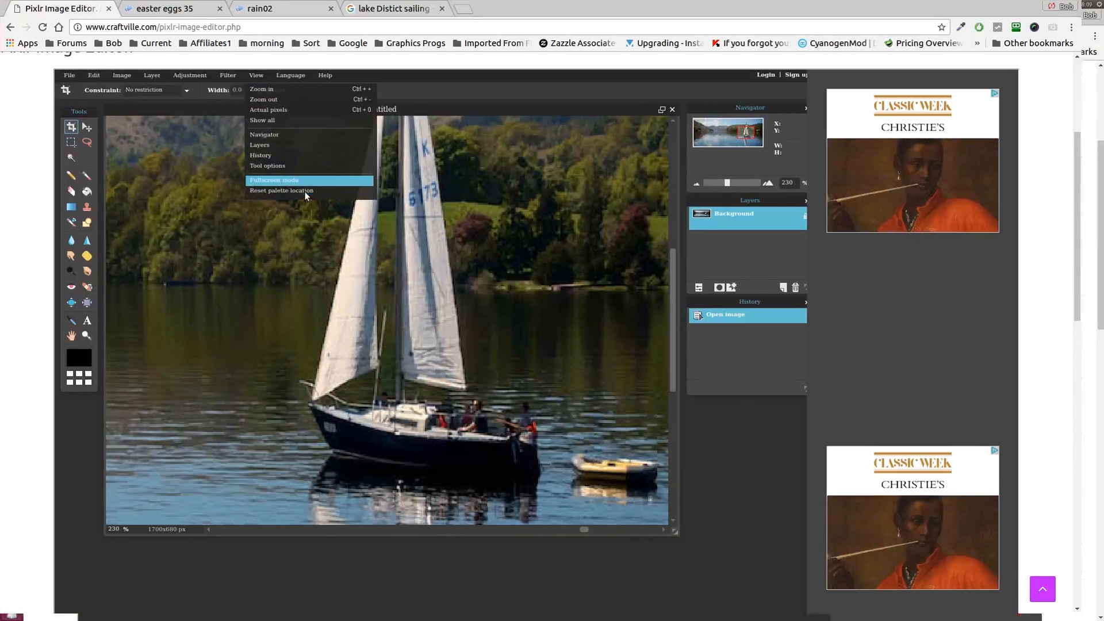
{"action": "left_click", "coordinate": [305, 183]}
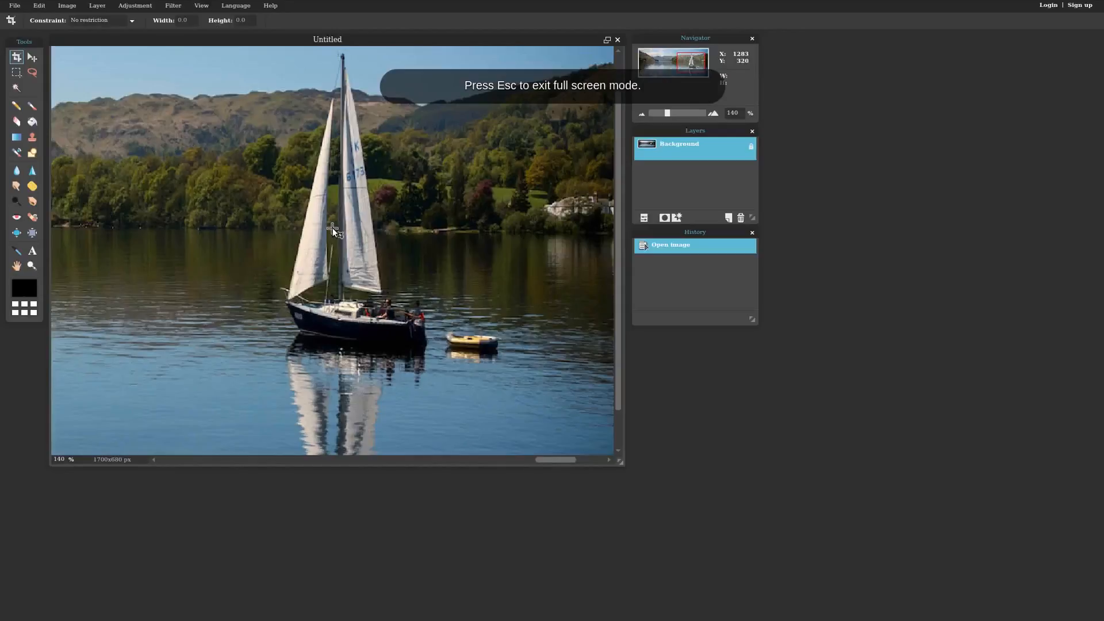
- Move the Navigator, Layers and History panels right and enlarge the Untitled window to show the whole photo
{"action": "scroll", "coordinate": [332, 228], "scroll_direction": "down", "scroll_amount": 5}
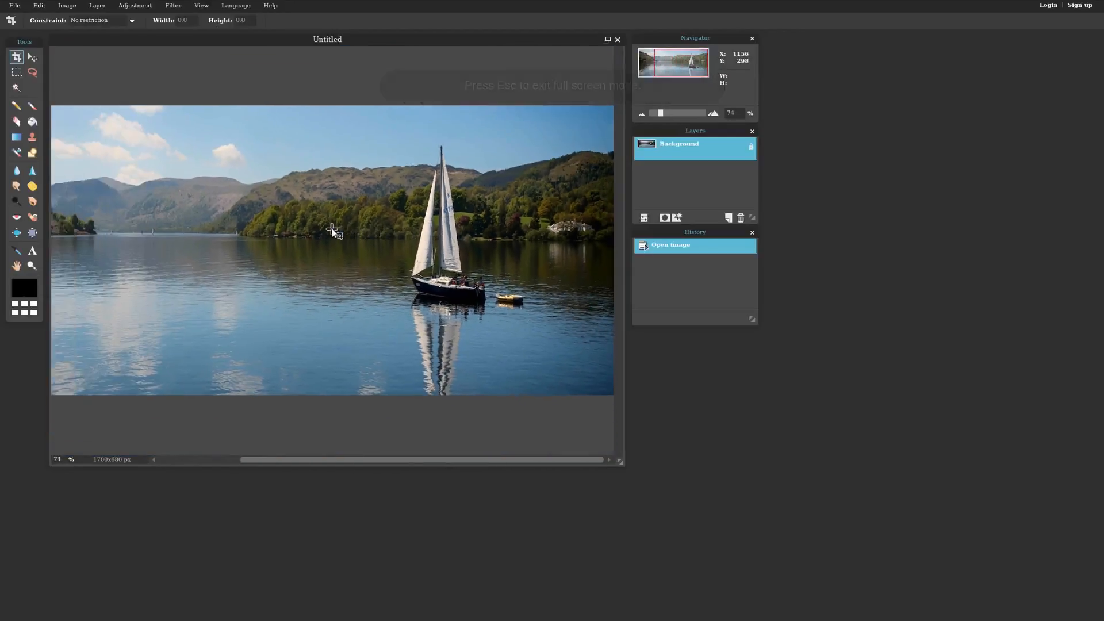
{"action": "scroll", "coordinate": [333, 229], "scroll_direction": "down", "scroll_amount": 3}
{"action": "scroll", "coordinate": [332, 229], "scroll_direction": "up", "scroll_amount": 2}
{"action": "left_click_drag", "start_coordinate": [693, 41], "coordinate": [916, 50]}
{"action": "left_click_drag", "start_coordinate": [676, 138], "coordinate": [909, 156]}
{"action": "left_click_drag", "start_coordinate": [710, 236], "coordinate": [967, 280]}
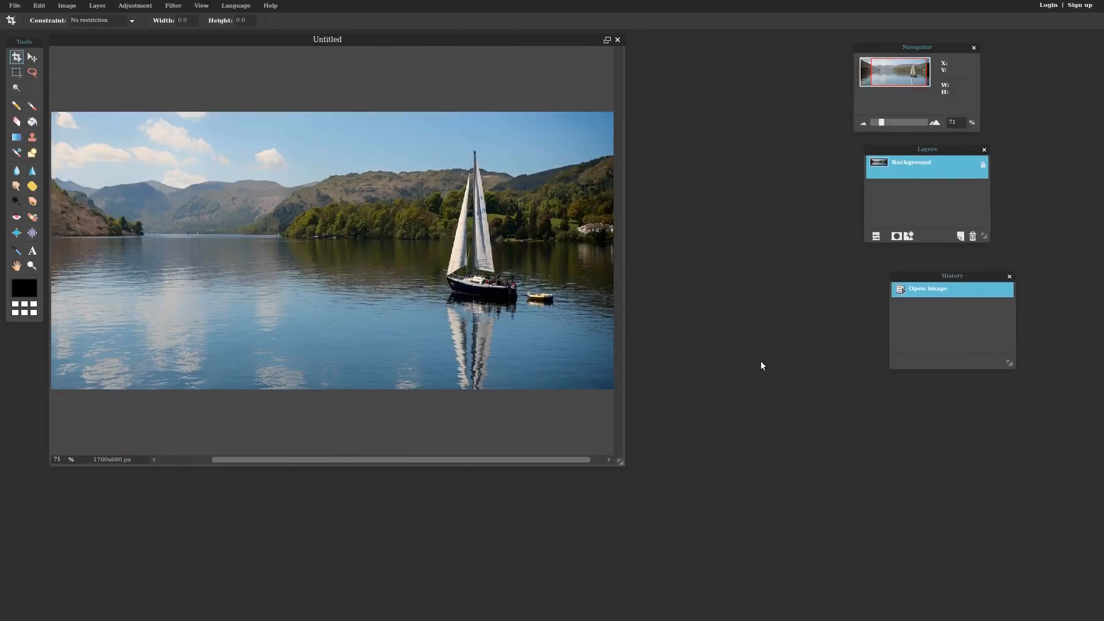
{"action": "left_click_drag", "start_coordinate": [620, 461], "coordinate": [886, 592]}
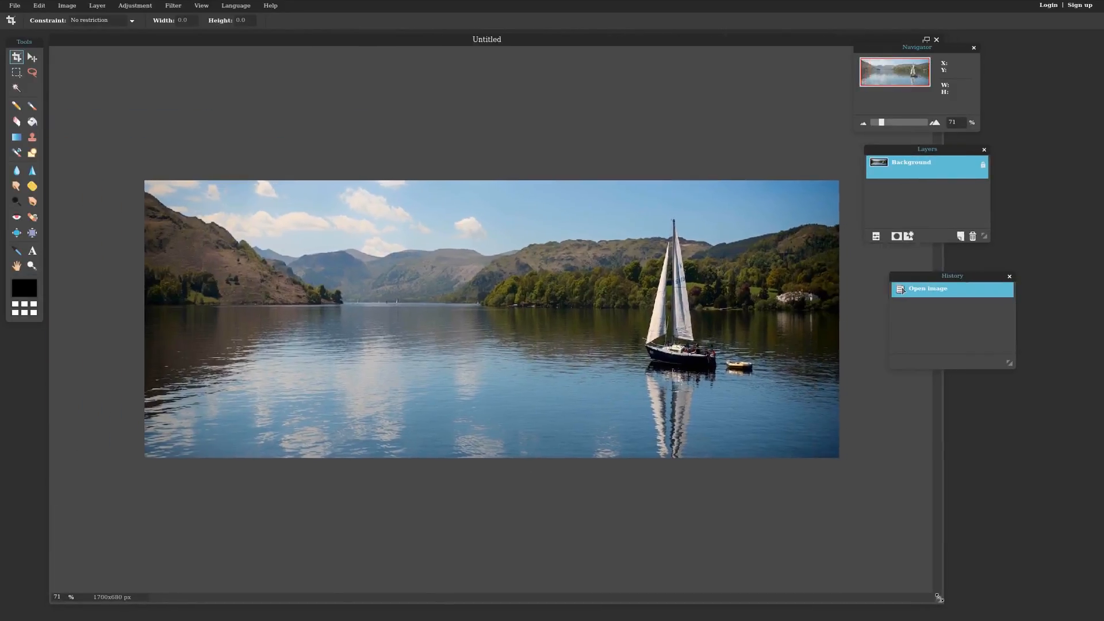
{"action": "scroll", "coordinate": [656, 294], "scroll_direction": "up", "scroll_amount": 3}
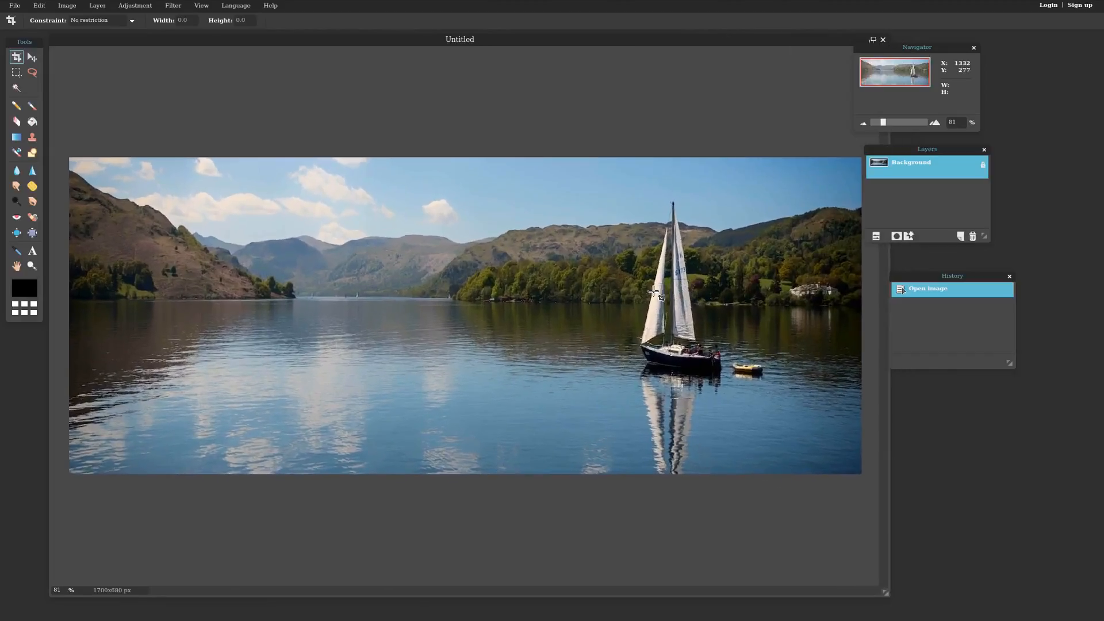
{"action": "scroll", "coordinate": [654, 291], "scroll_direction": "up", "scroll_amount": 1}
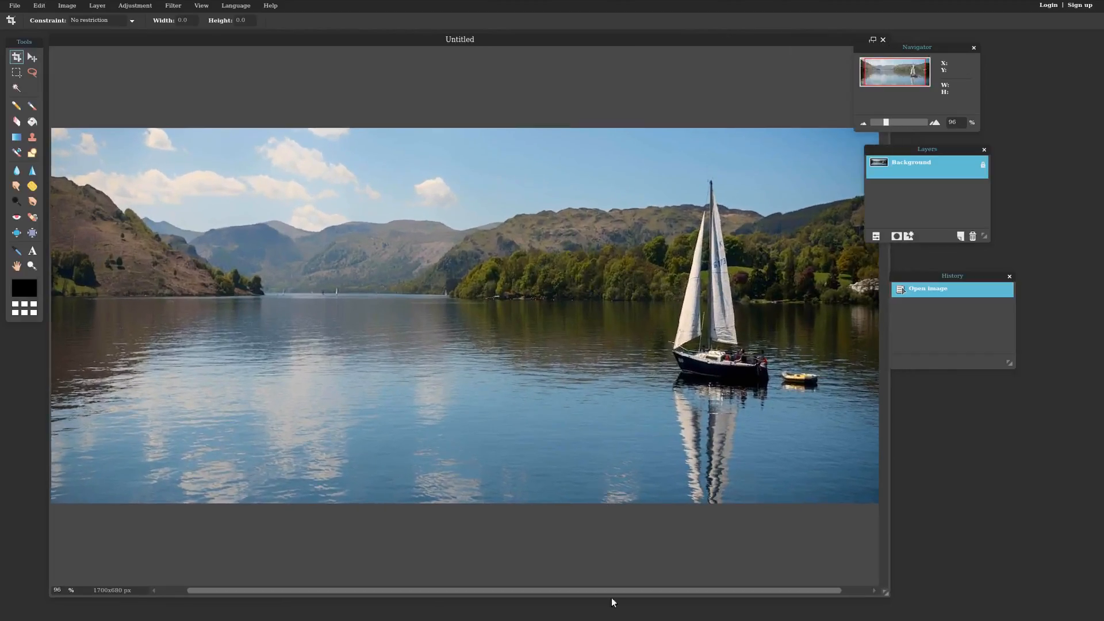
{"action": "left_click_drag", "start_coordinate": [615, 589], "coordinate": [719, 590]}
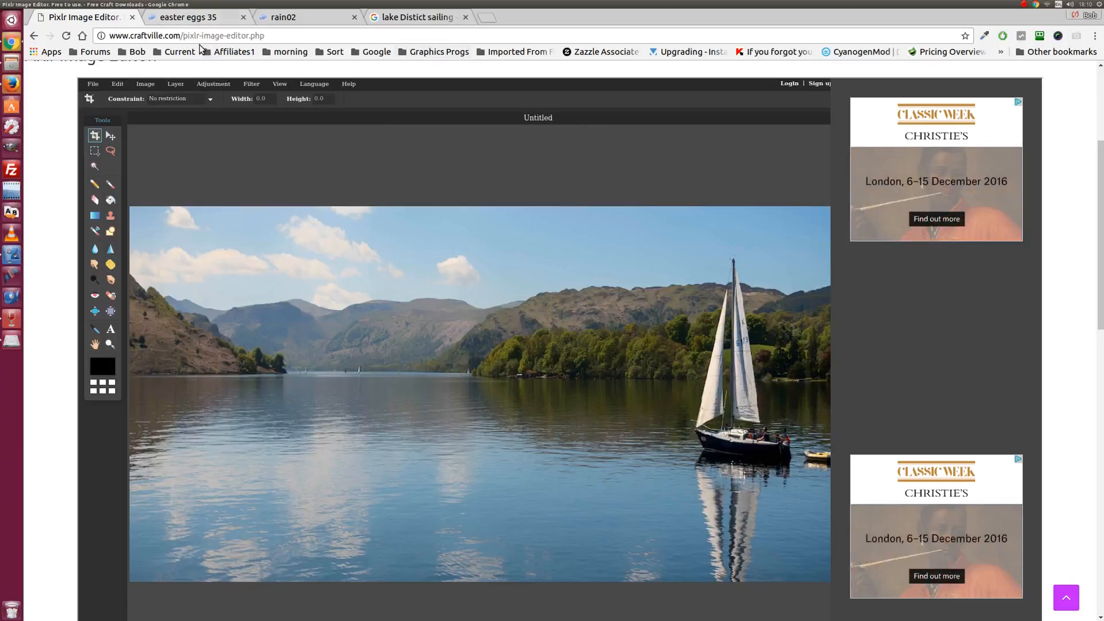
- In the Craftville gallery, download the full-size bulmer fishing dec a5 gnome image and choose Edit Image
{"action": "left_click", "coordinate": [10, 85]}
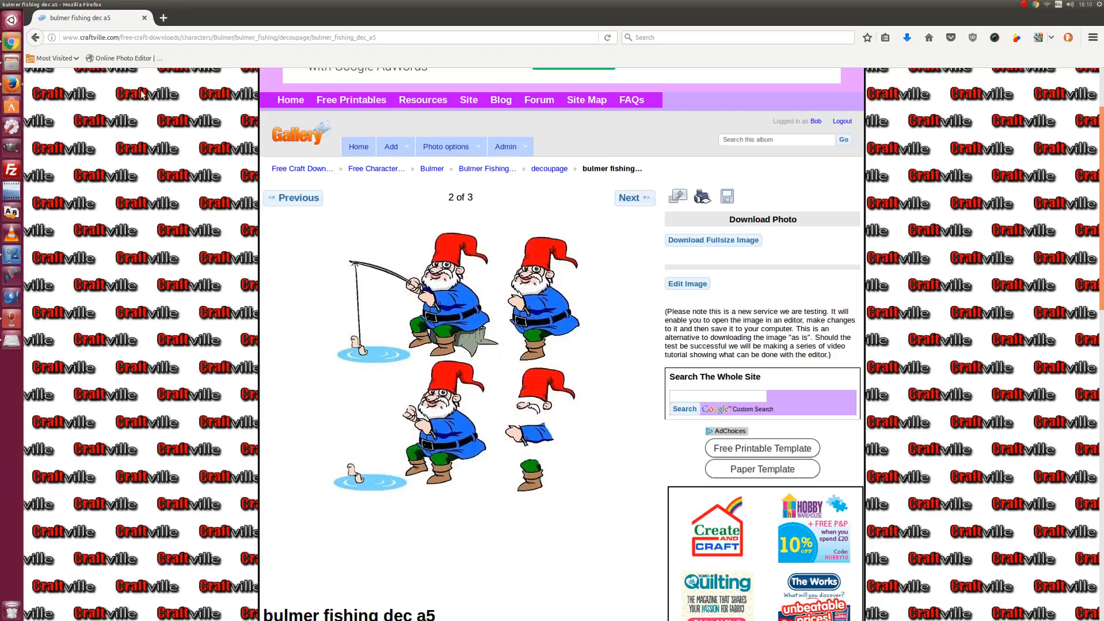
{"action": "scroll", "coordinate": [228, 183], "scroll_direction": "down", "scroll_amount": 3}
{"action": "scroll", "coordinate": [228, 183], "scroll_direction": "up", "scroll_amount": 6}
{"action": "scroll", "coordinate": [228, 183], "scroll_direction": "down", "scroll_amount": 3}
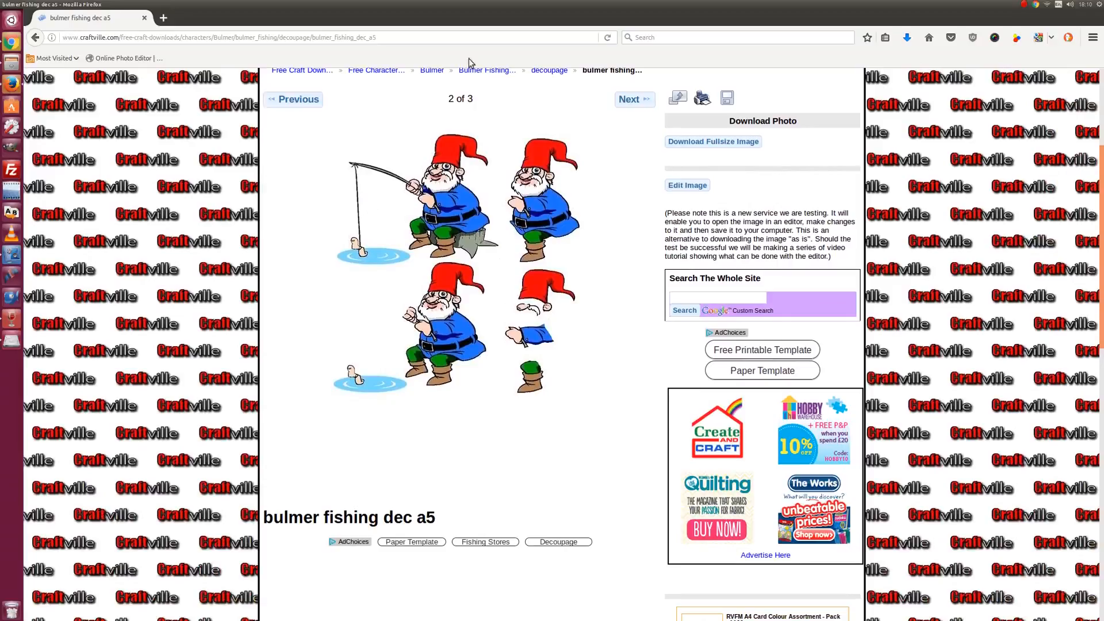
{"action": "scroll", "coordinate": [480, 197], "scroll_direction": "up", "scroll_amount": 2}
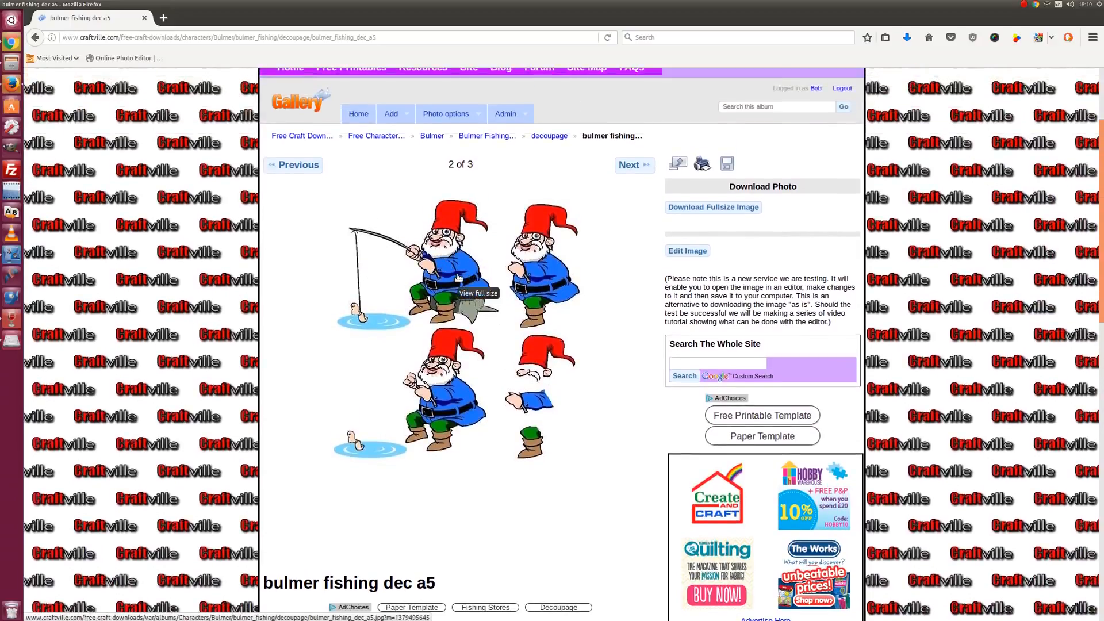
{"action": "scroll", "coordinate": [460, 274], "scroll_direction": "up", "scroll_amount": 1}
{"action": "left_click", "coordinate": [683, 246]}
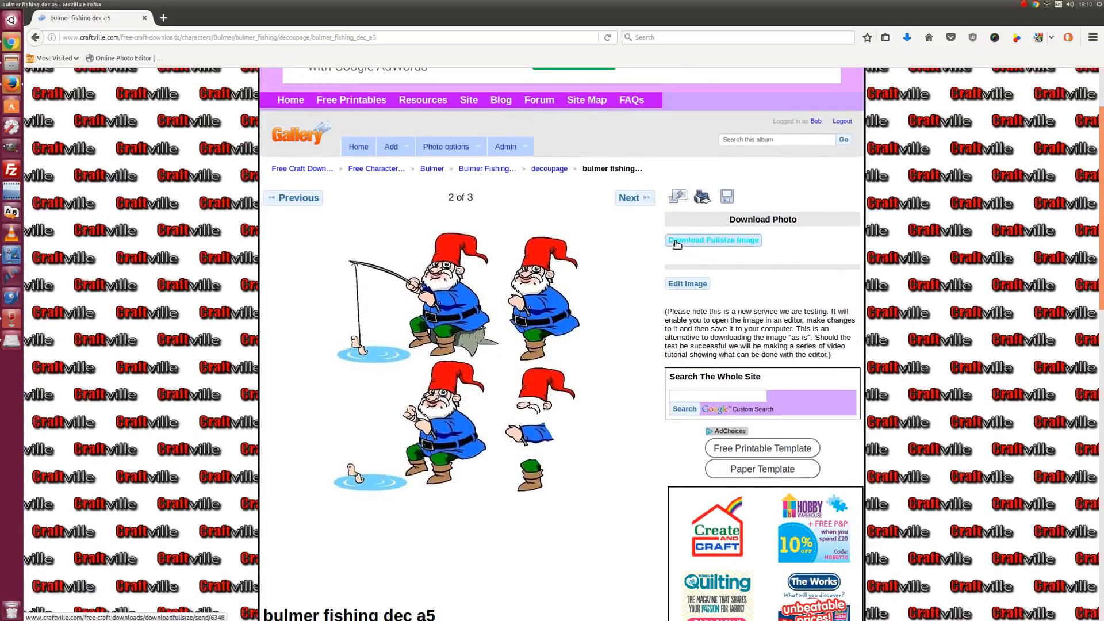
{"action": "left_click", "coordinate": [751, 248]}
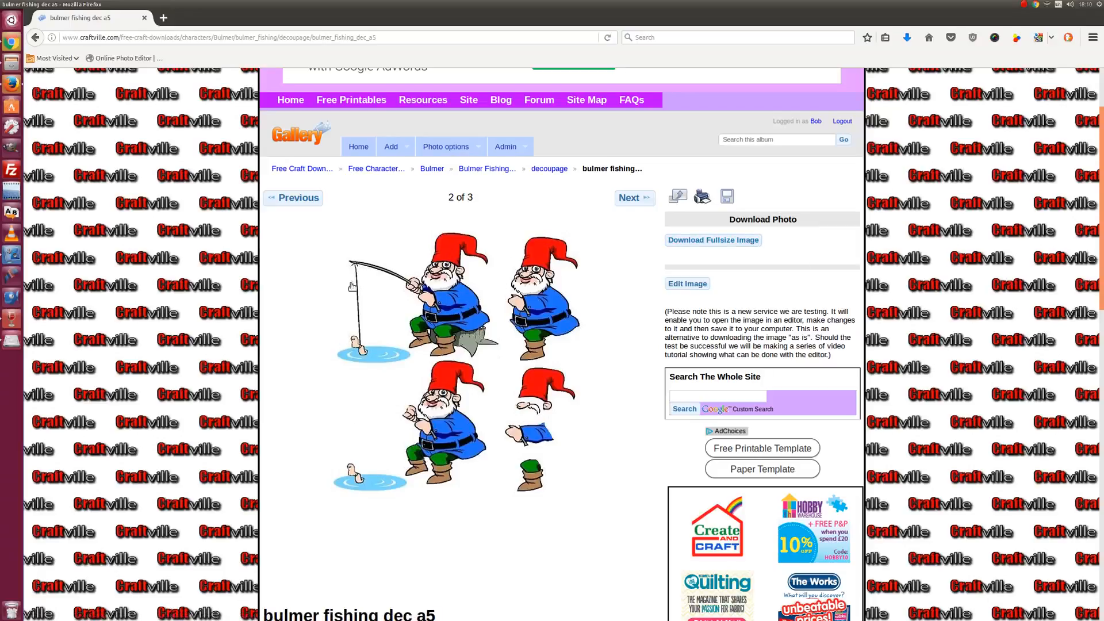
{"action": "left_click", "coordinate": [687, 285]}
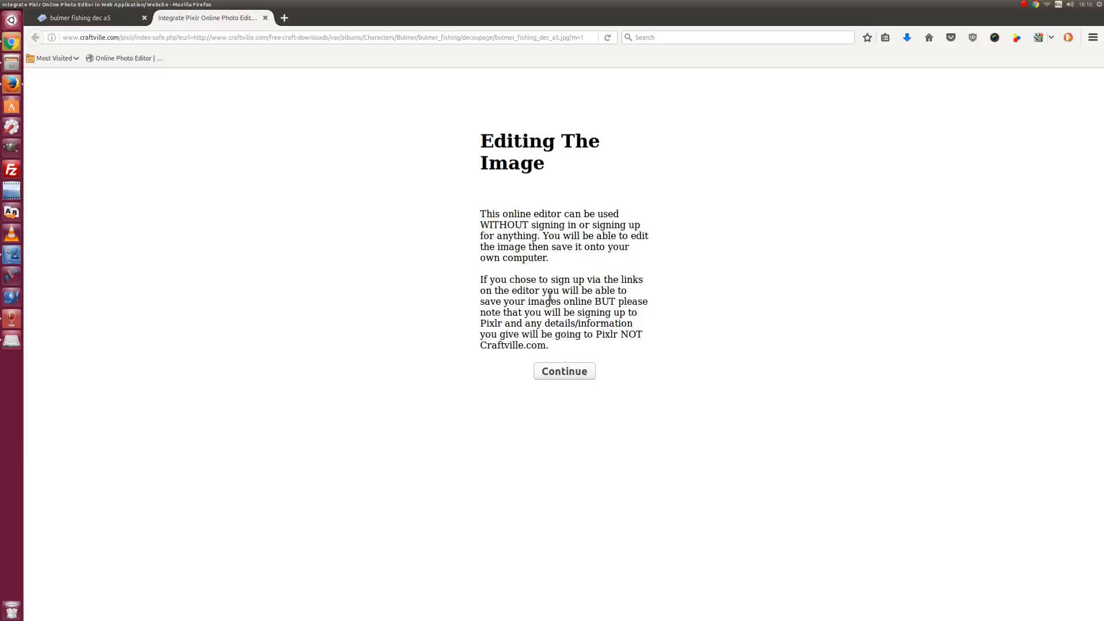
- Continue into Pixlr with the gnome picture and move its window further into the workspace
{"action": "left_click", "coordinate": [571, 372]}
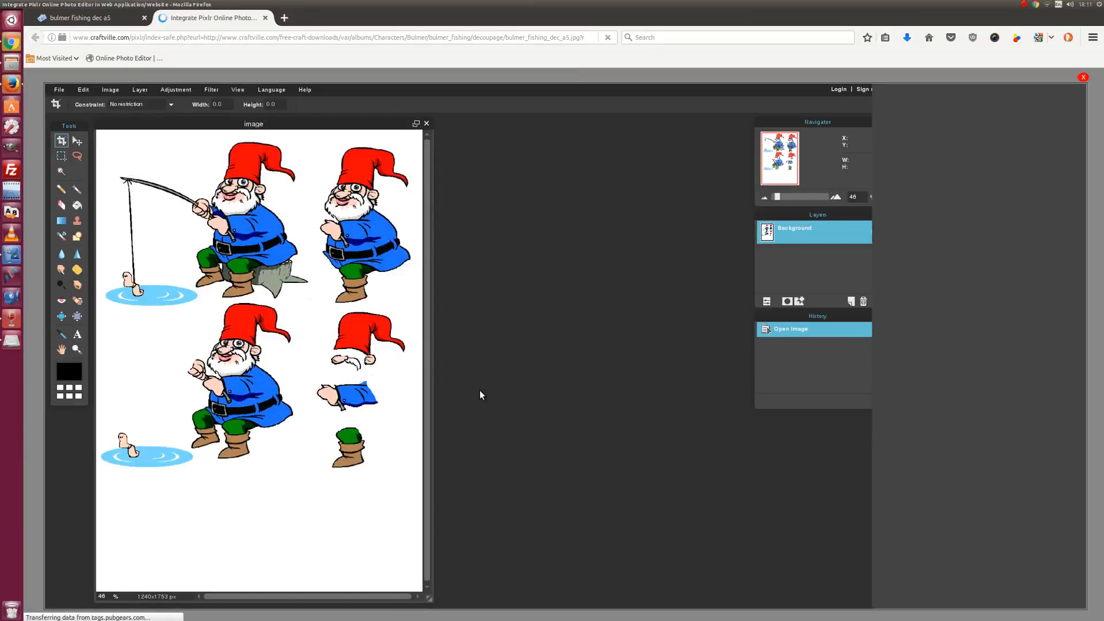
{"action": "left_click_drag", "start_coordinate": [284, 121], "coordinate": [336, 133]}
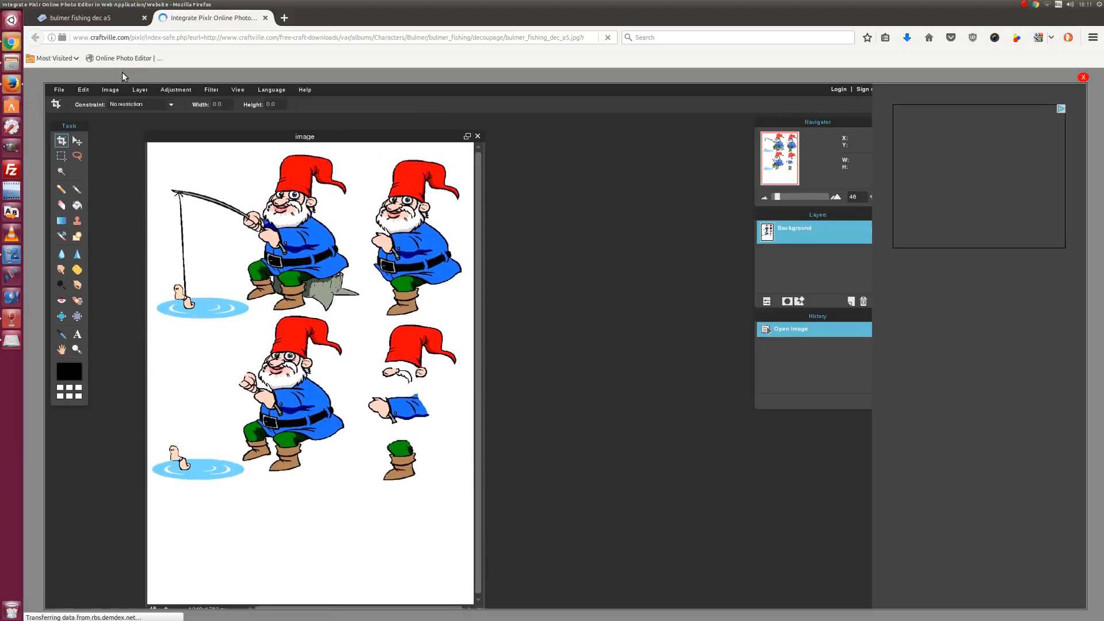
{"action": "left_click", "coordinate": [107, 89]}
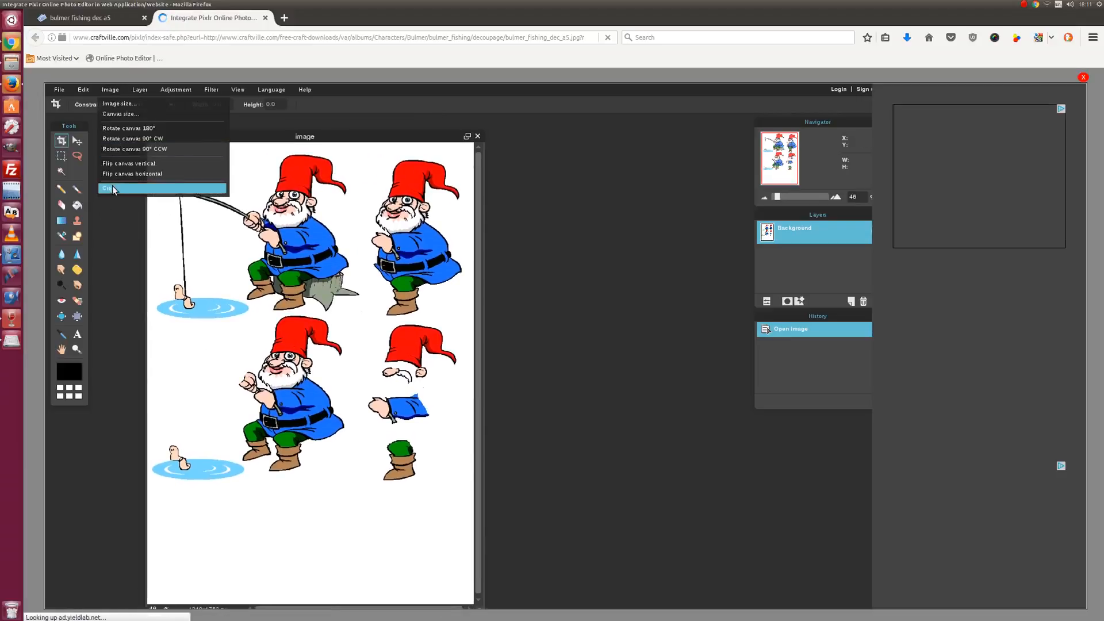
- Flip the gnome sheet's canvas horizontally
{"action": "left_click", "coordinate": [125, 175]}
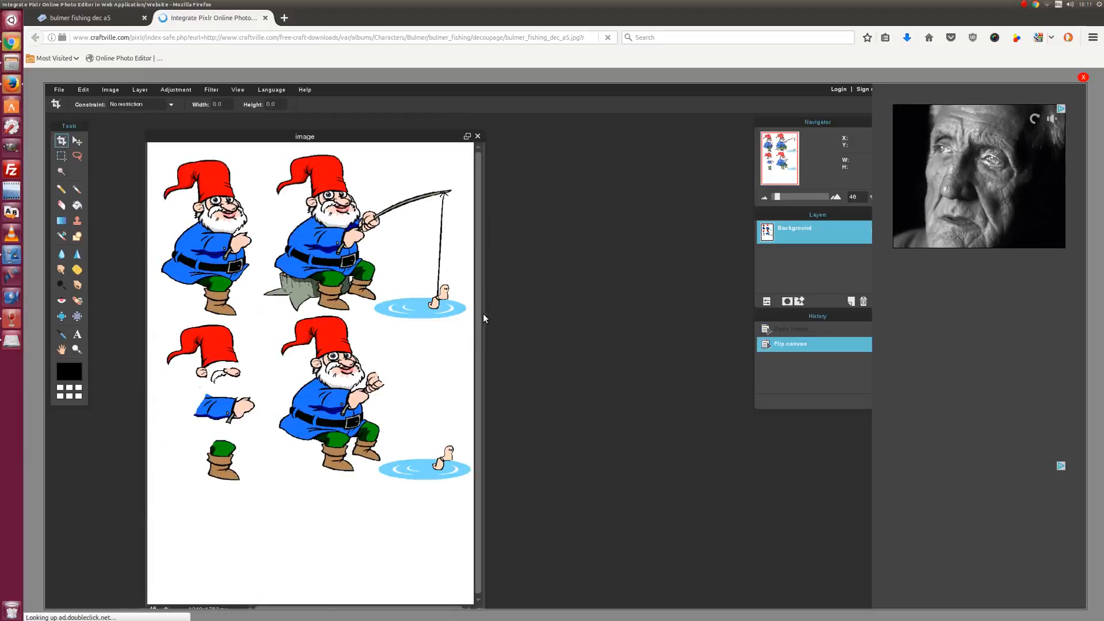
- Open images.duckduckgo.com.png from the computer as a second document
{"action": "left_click", "coordinate": [57, 90]}
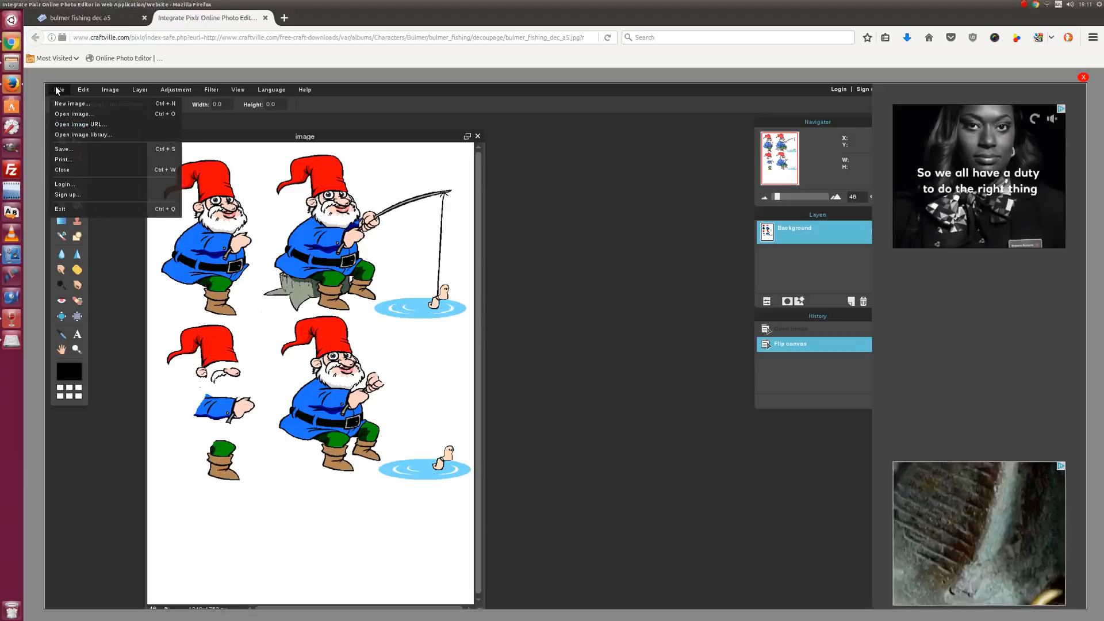
{"action": "left_click", "coordinate": [71, 114]}
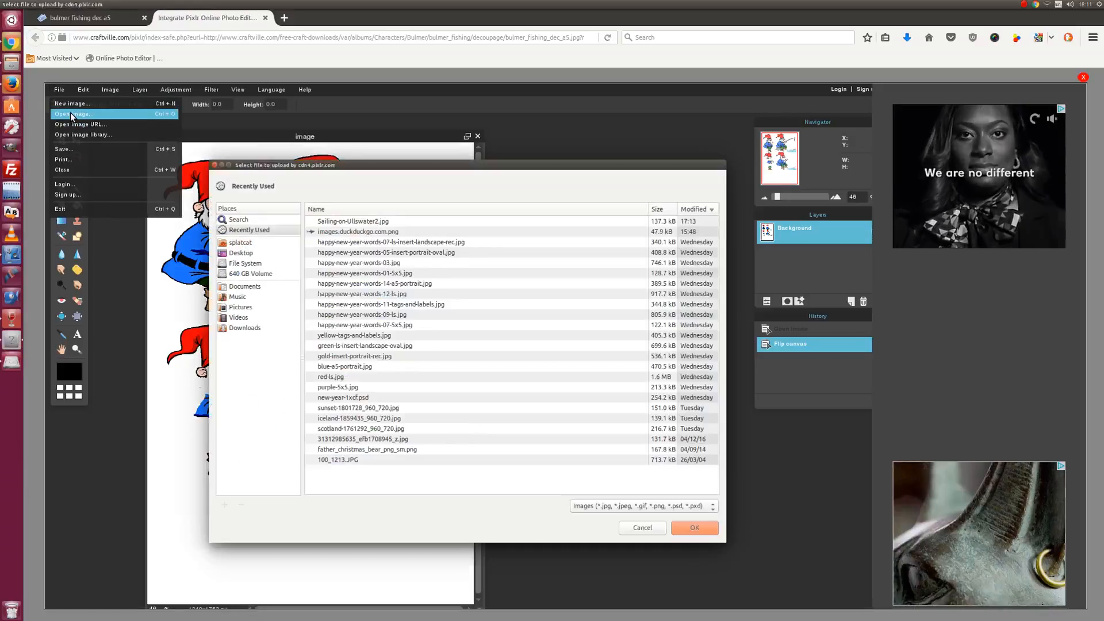
{"action": "left_click", "coordinate": [344, 232]}
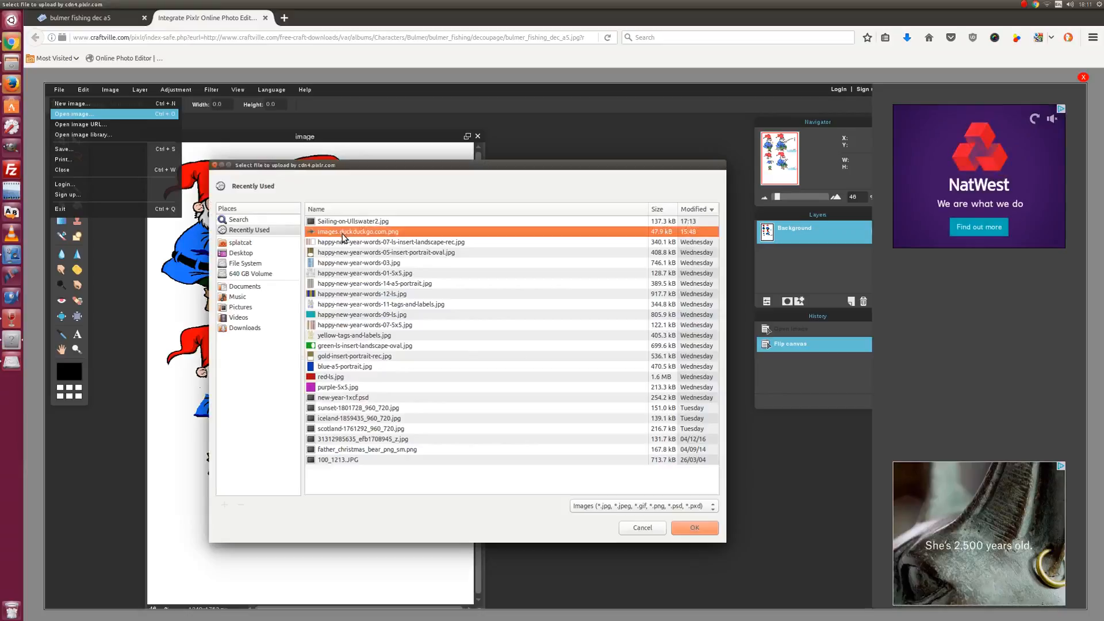
{"action": "left_click", "coordinate": [693, 528]}
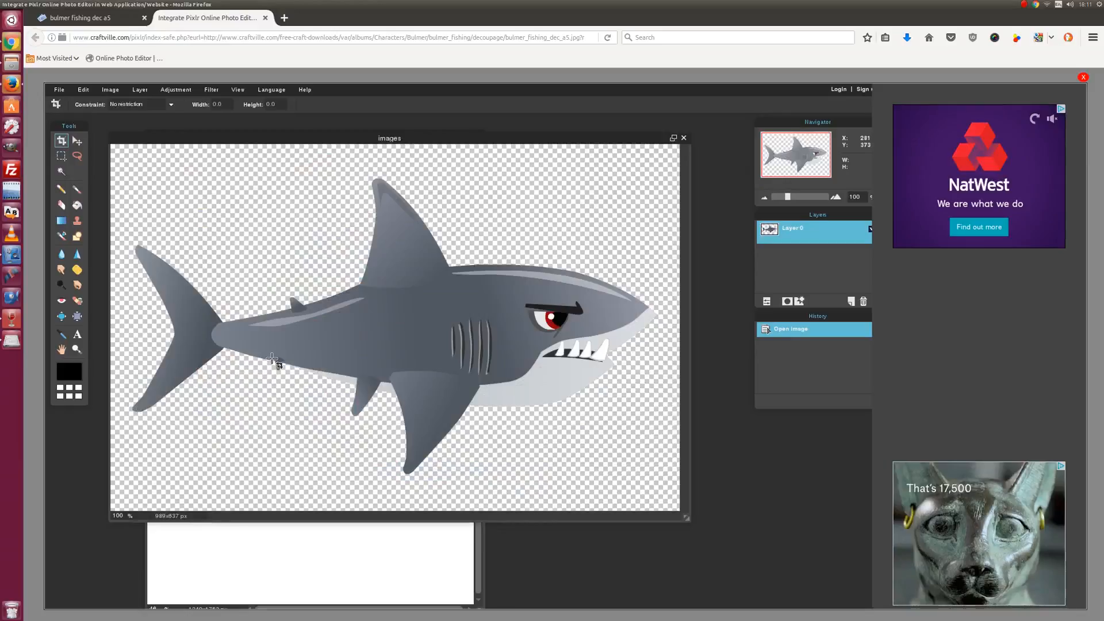
- Select the entire shark picture and copy it to the clipboard
{"action": "left_click_drag", "start_coordinate": [436, 142], "coordinate": [452, 153]}
{"action": "left_click", "coordinate": [84, 89]}
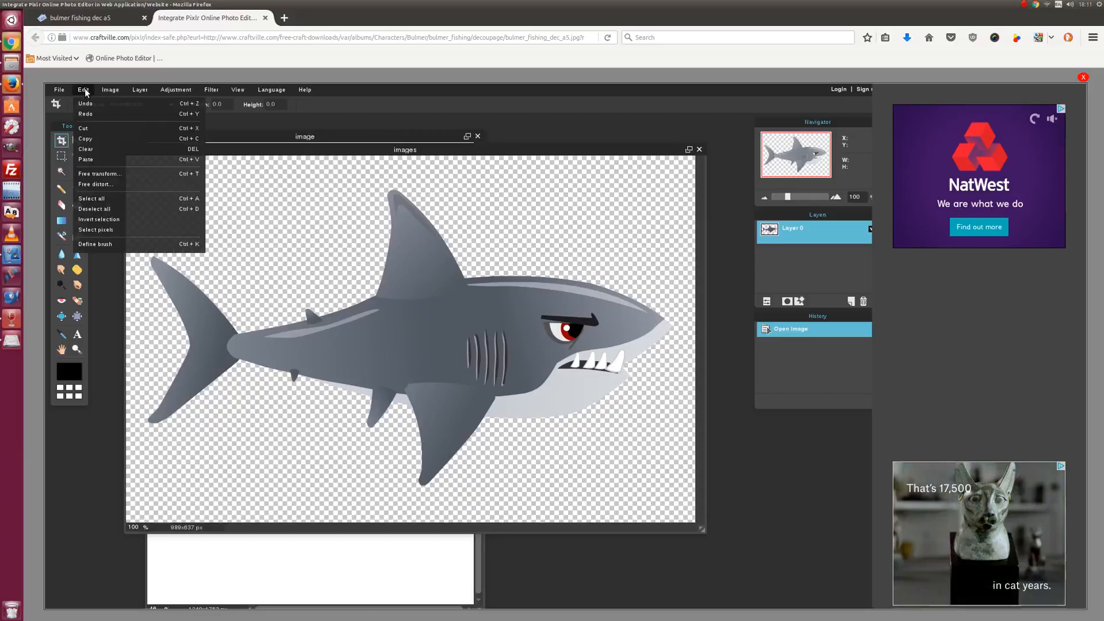
{"action": "left_click", "coordinate": [109, 199]}
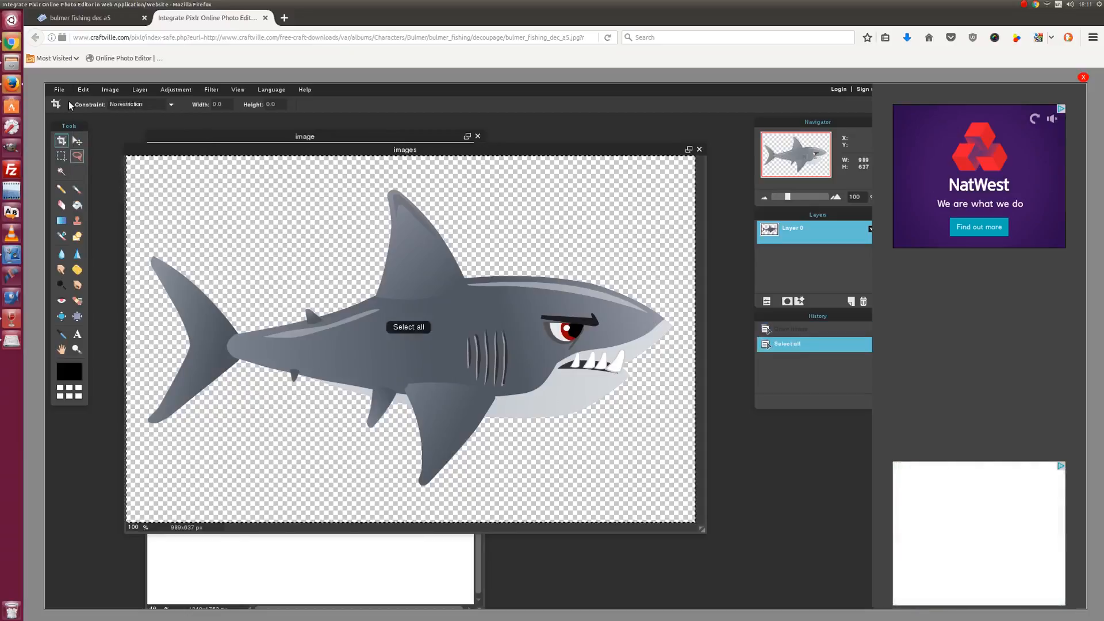
{"action": "left_click", "coordinate": [83, 89]}
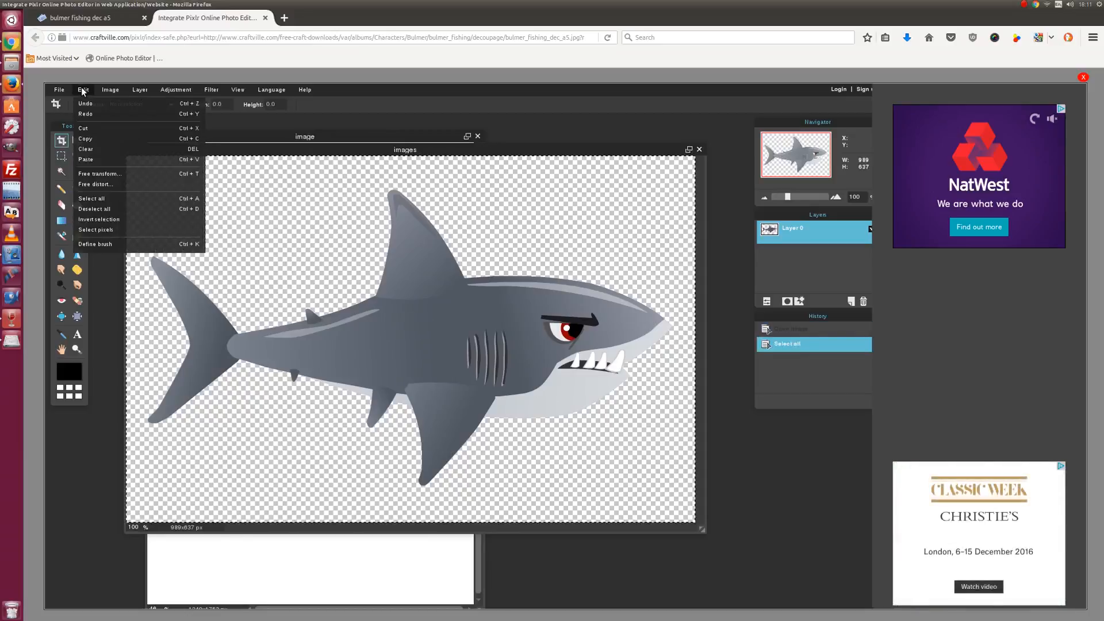
{"action": "left_click", "coordinate": [97, 140]}
- Paste the shark into the gnome sheet as a new Layer 1
{"action": "left_click_drag", "start_coordinate": [245, 151], "coordinate": [378, 232]}
{"action": "left_click", "coordinate": [268, 140]}
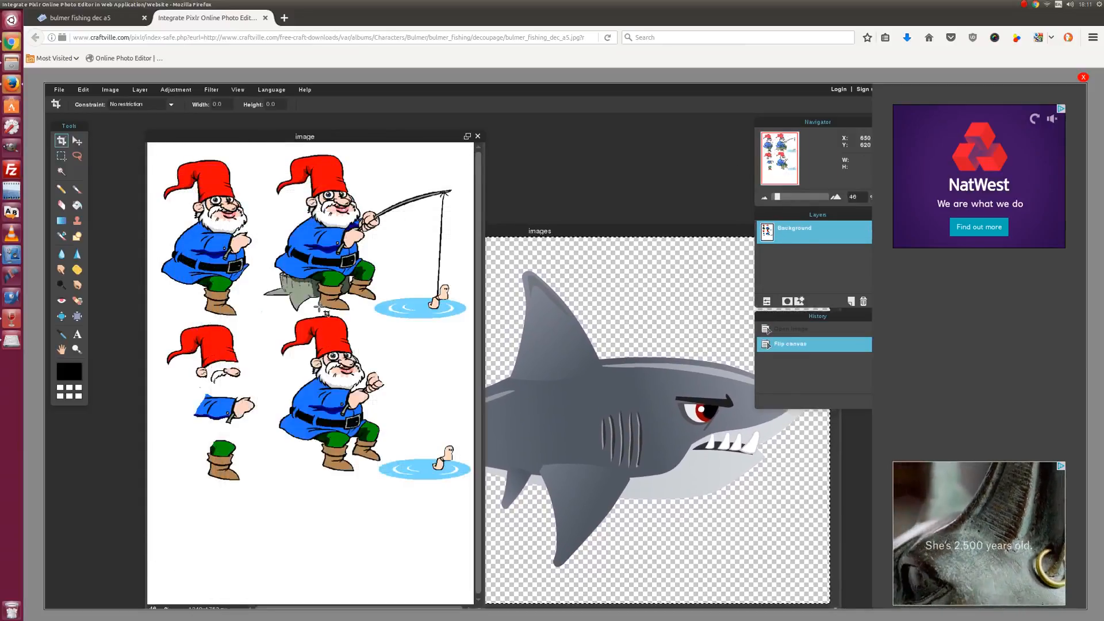
{"action": "left_click", "coordinate": [85, 91]}
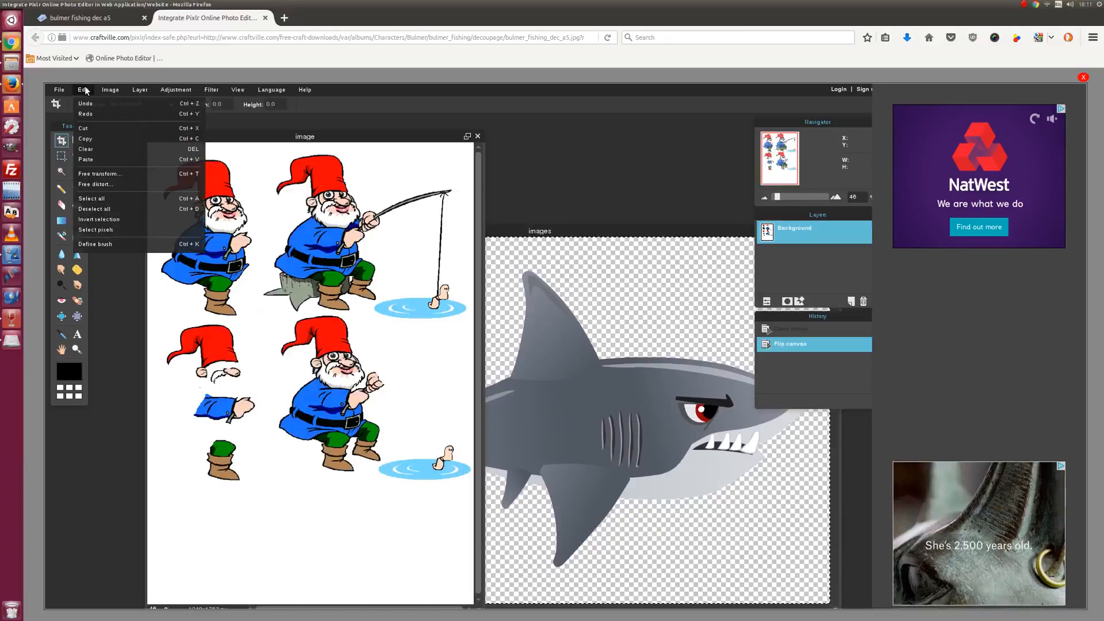
{"action": "left_click", "coordinate": [115, 160]}
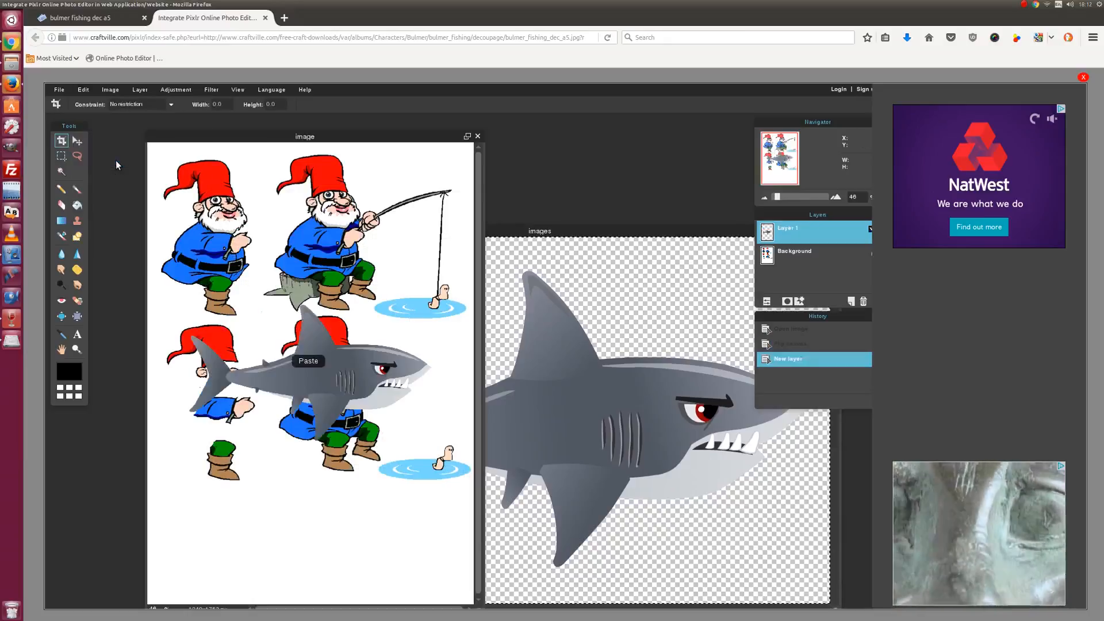
{"action": "left_click_drag", "start_coordinate": [804, 218], "coordinate": [613, 151]}
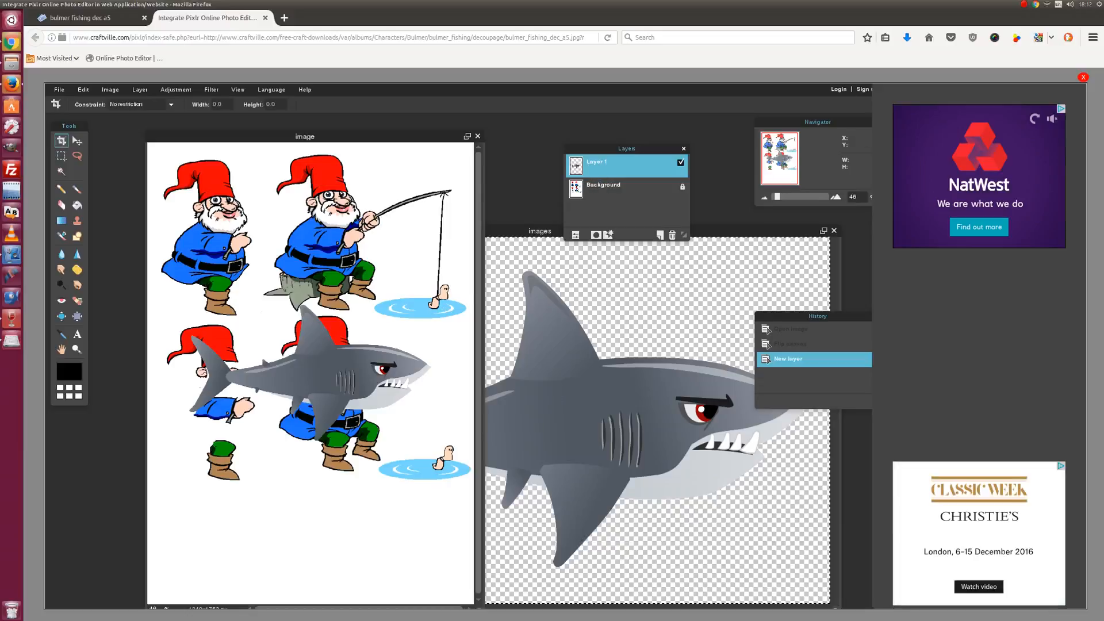
- Move the pasted shark over the lower gnomes and rotate it 90° counter-clockwise
{"action": "left_click", "coordinate": [77, 141]}
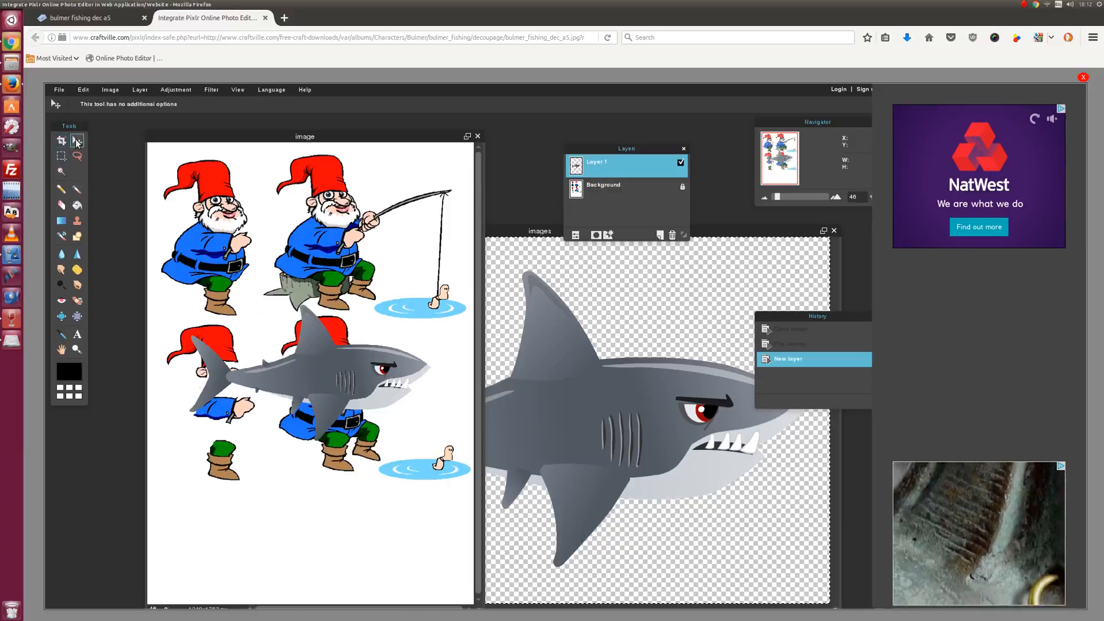
{"action": "left_click_drag", "start_coordinate": [339, 389], "coordinate": [334, 323]}
{"action": "left_click", "coordinate": [133, 87]}
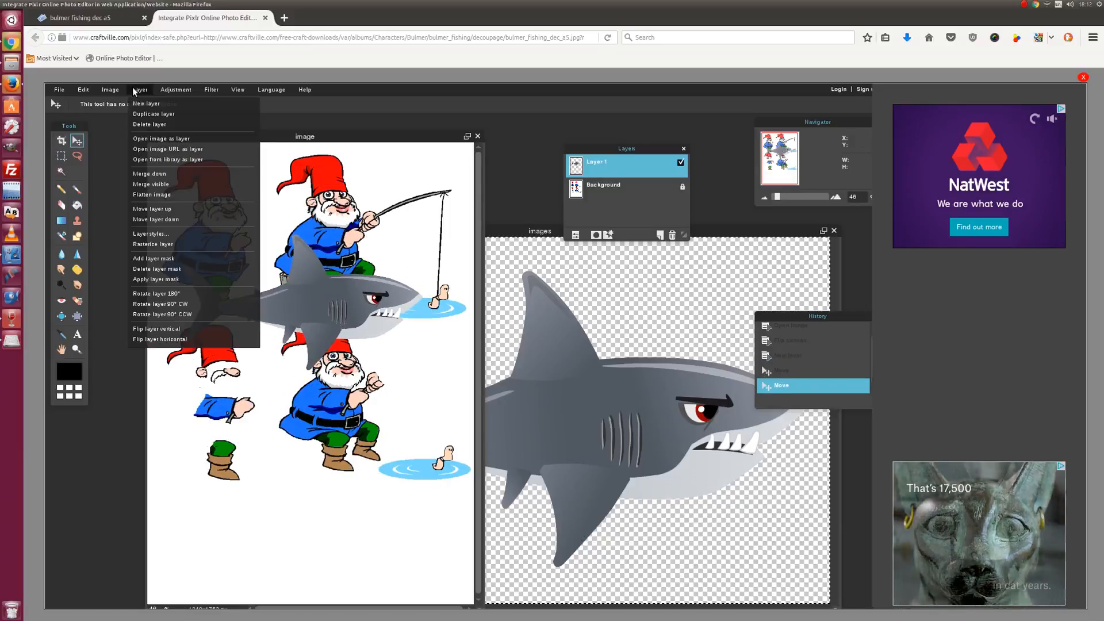
{"action": "left_click", "coordinate": [178, 315]}
{"action": "left_click_drag", "start_coordinate": [280, 321], "coordinate": [298, 300]}
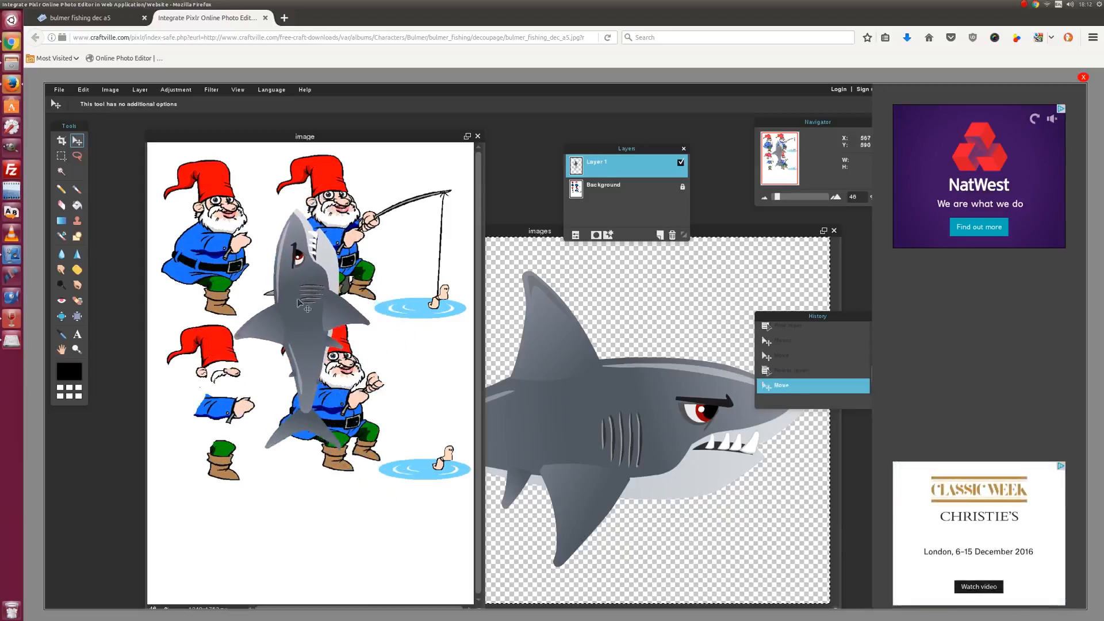
- Free-transform the shark smaller, place it at the fishing line's end, and apply
{"action": "left_click", "coordinate": [83, 91]}
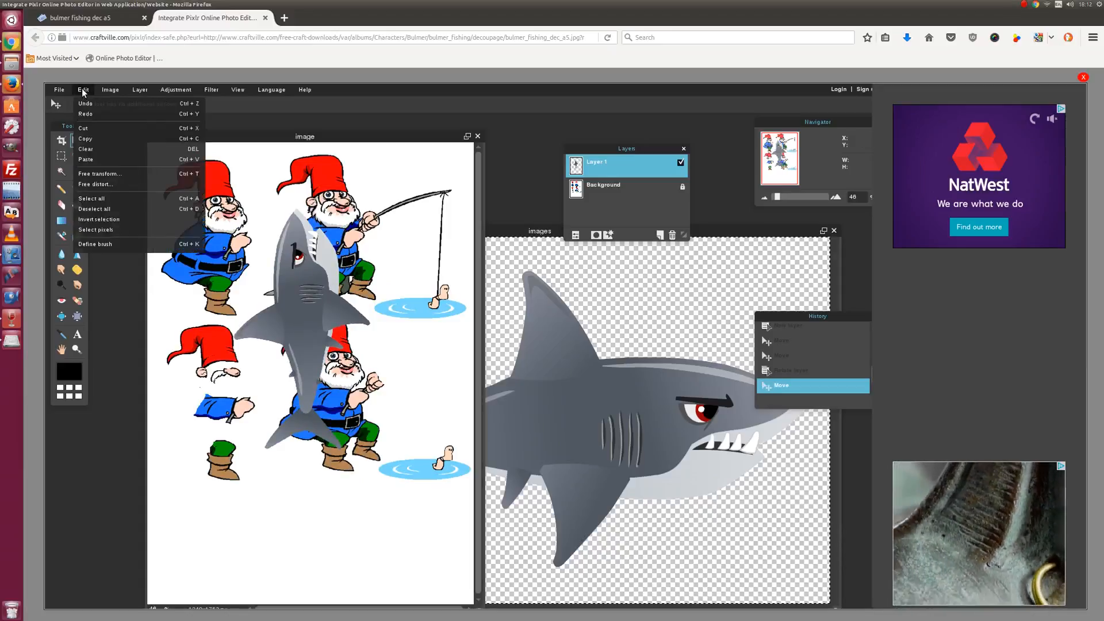
{"action": "left_click", "coordinate": [115, 175]}
{"action": "left_click_drag", "start_coordinate": [318, 349], "coordinate": [340, 363]}
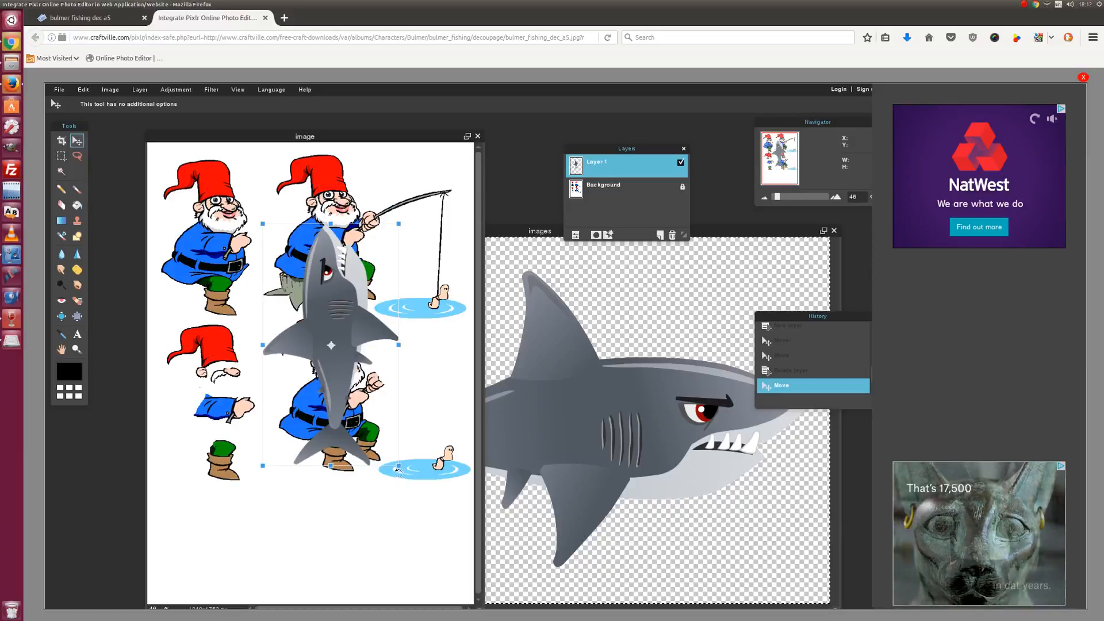
{"action": "left_click_drag", "start_coordinate": [401, 466], "coordinate": [362, 447]}
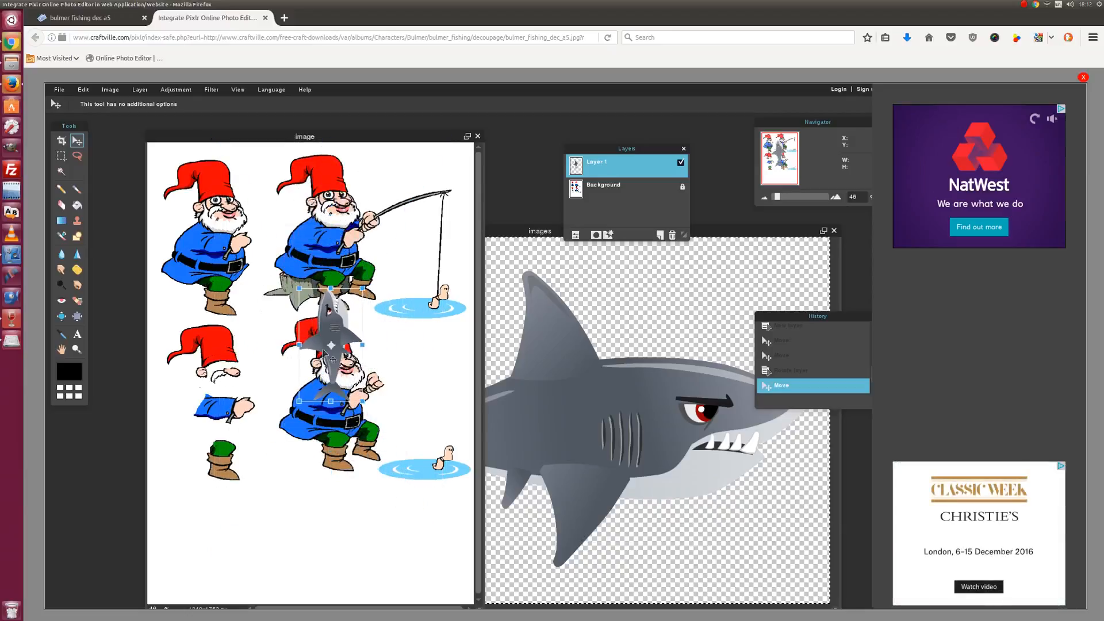
{"action": "left_click_drag", "start_coordinate": [327, 333], "coordinate": [434, 281]}
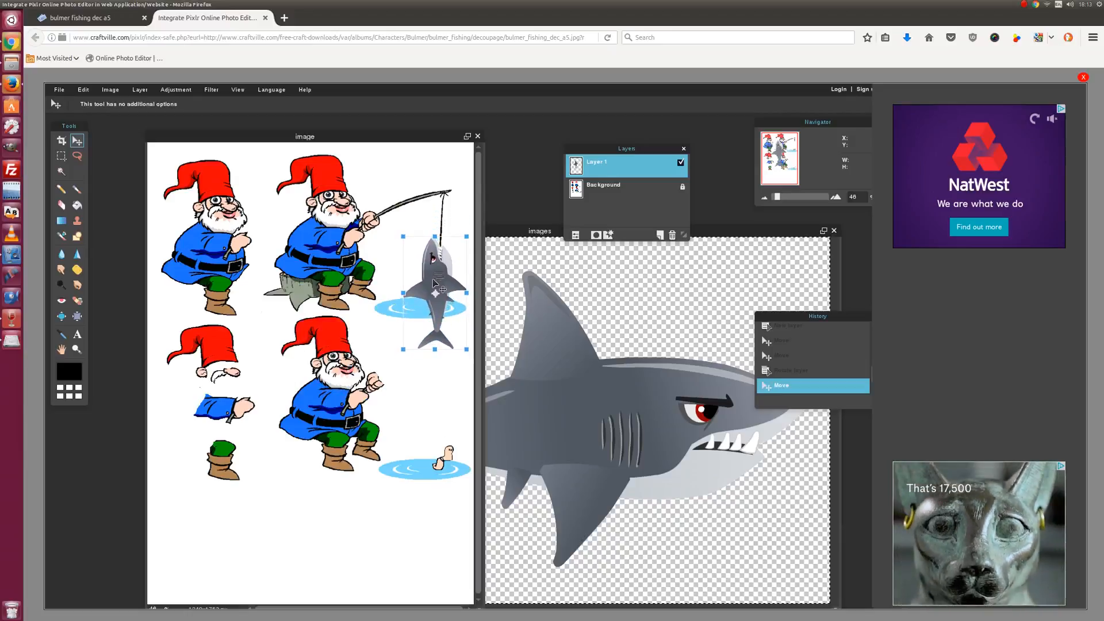
{"action": "left_click", "coordinate": [373, 465]}
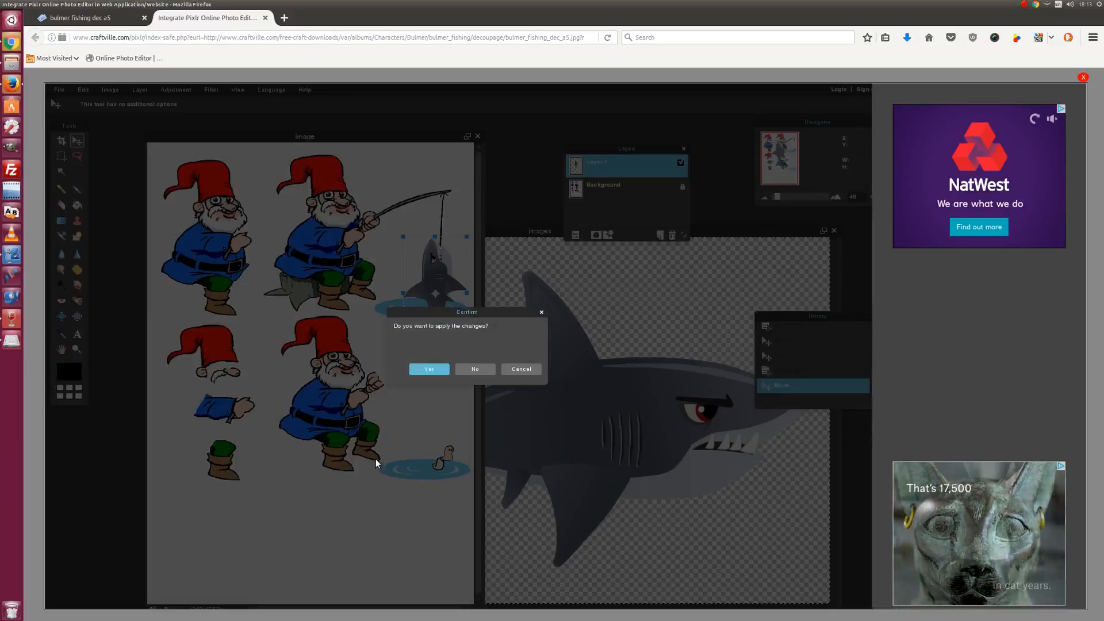
{"action": "left_click", "coordinate": [430, 370]}
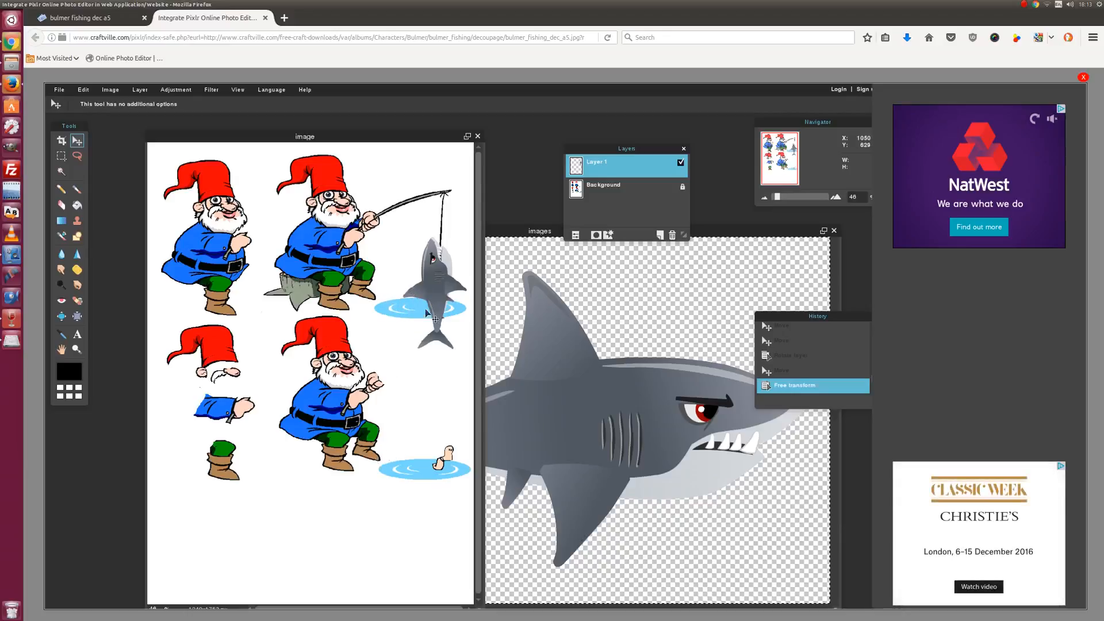
- On the Background layer, erase the pond and small figure using the hard 100 eraser
{"action": "left_click", "coordinate": [606, 184]}
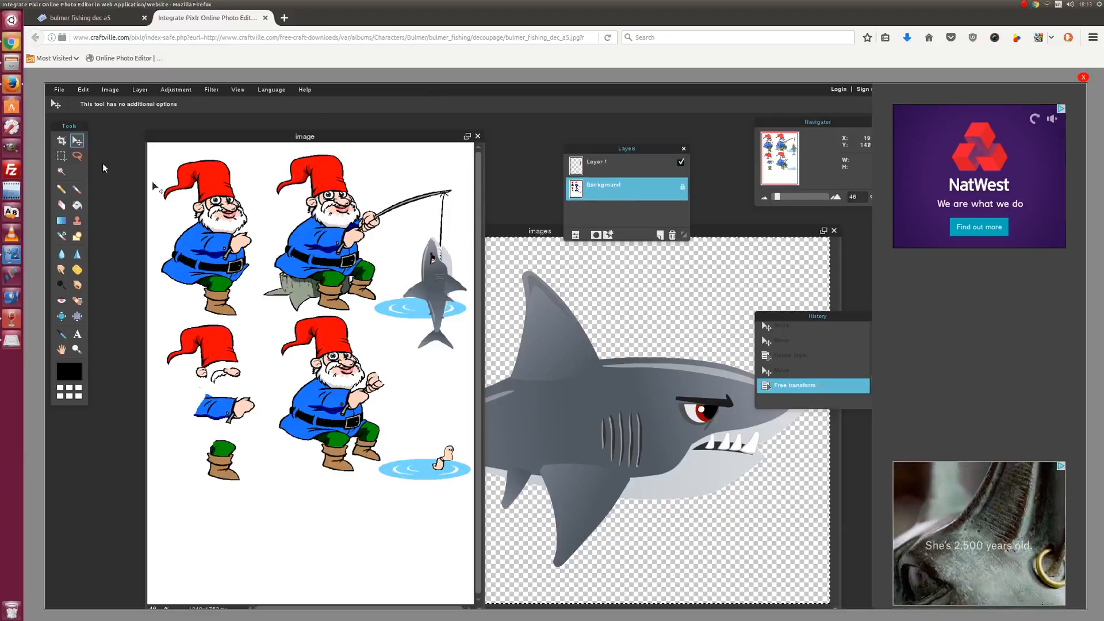
{"action": "left_click", "coordinate": [61, 205]}
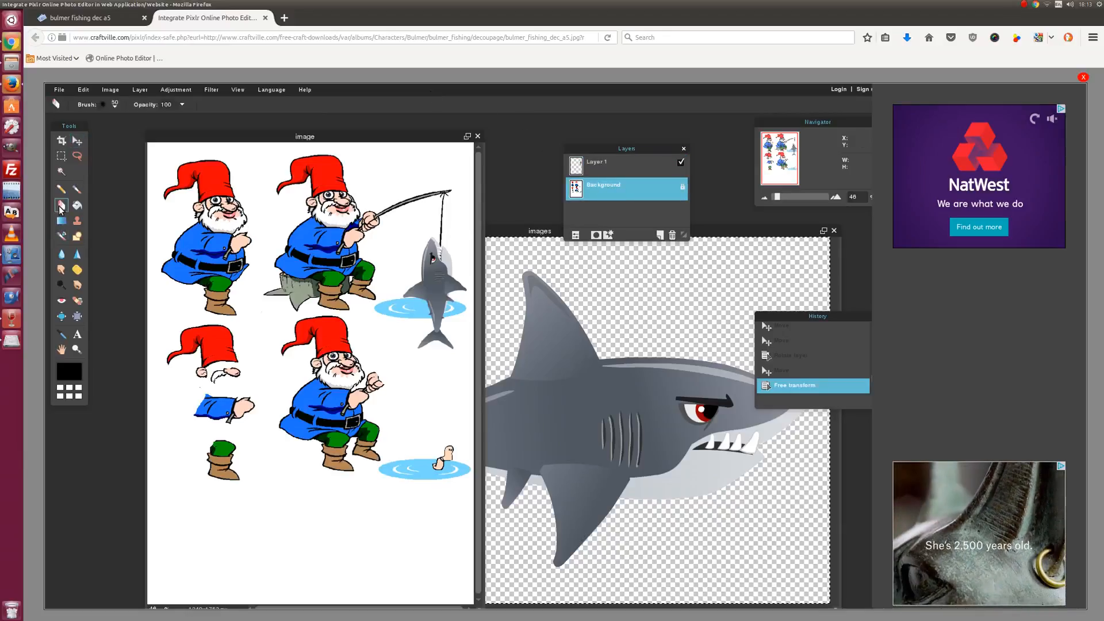
{"action": "left_click", "coordinate": [114, 105]}
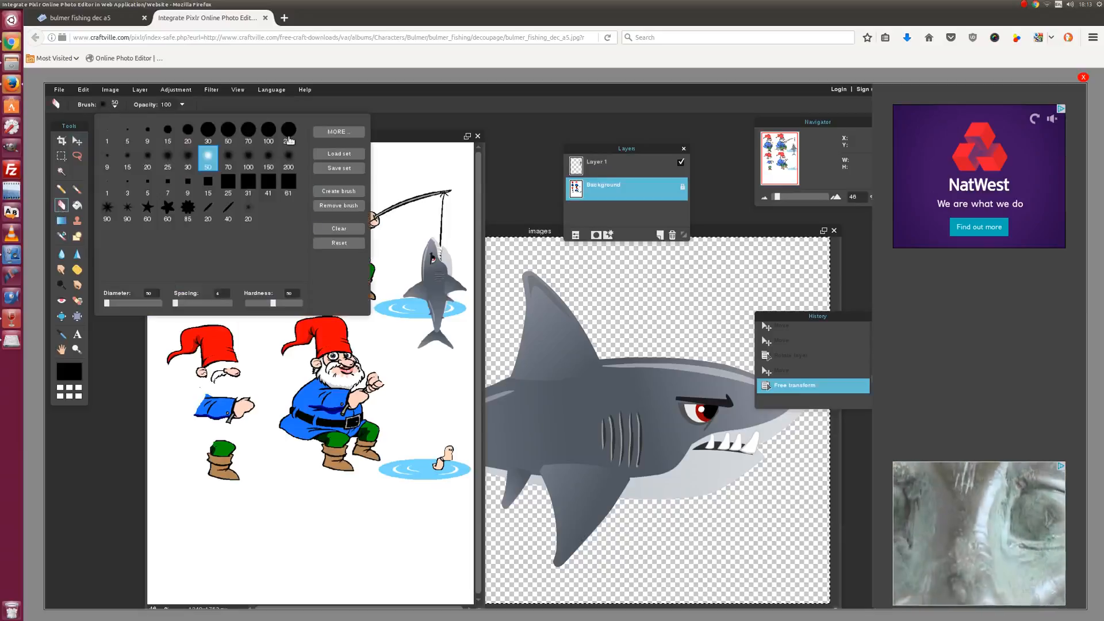
{"action": "left_click", "coordinate": [268, 130]}
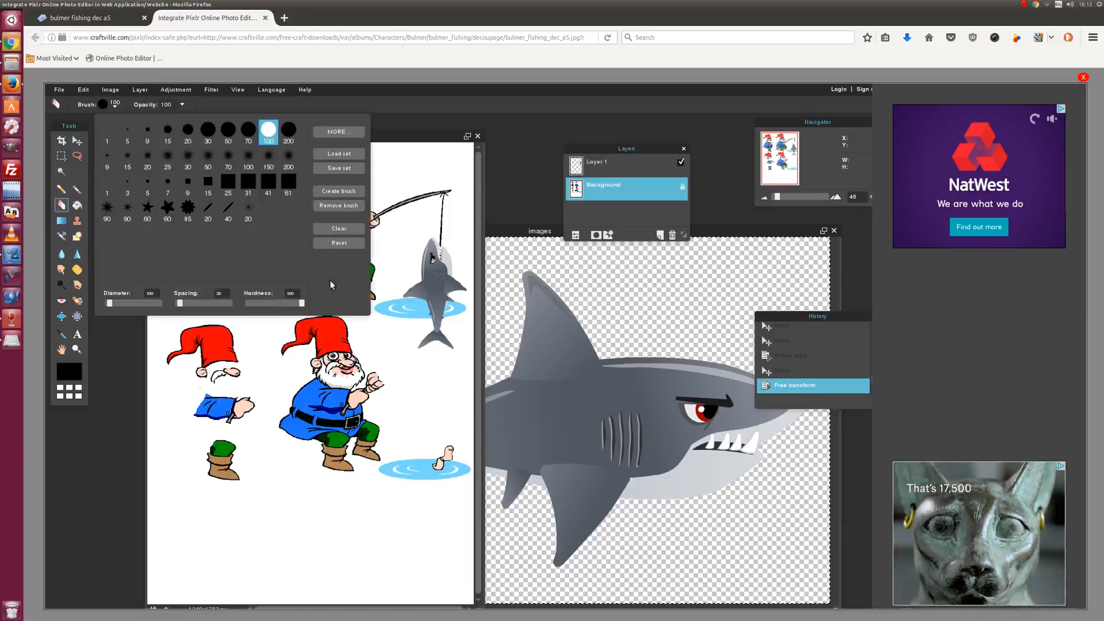
{"action": "left_click", "coordinate": [394, 311]}
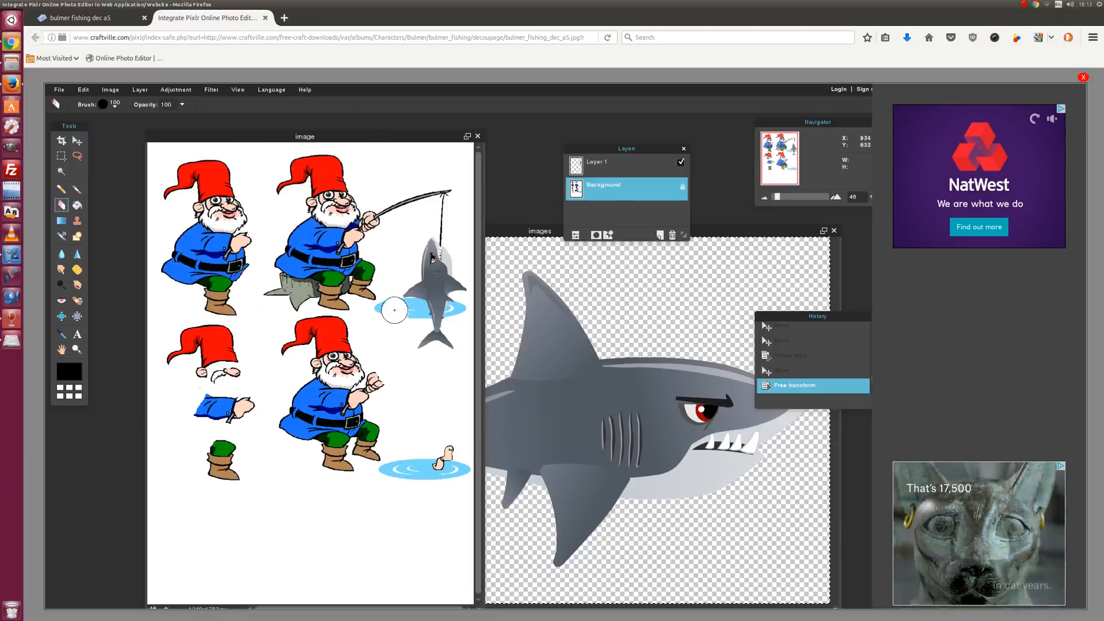
{"action": "mouse_move", "coordinate": [384, 310]}
{"action": "left_mouse_down"}
{"action": "mouse_move", "coordinate": [416, 295]}
{"action": "mouse_move", "coordinate": [415, 306]}
{"action": "mouse_move", "coordinate": [447, 300]}
{"action": "mouse_move", "coordinate": [455, 314]}
{"action": "mouse_move", "coordinate": [425, 319]}
{"action": "left_mouse_up"}
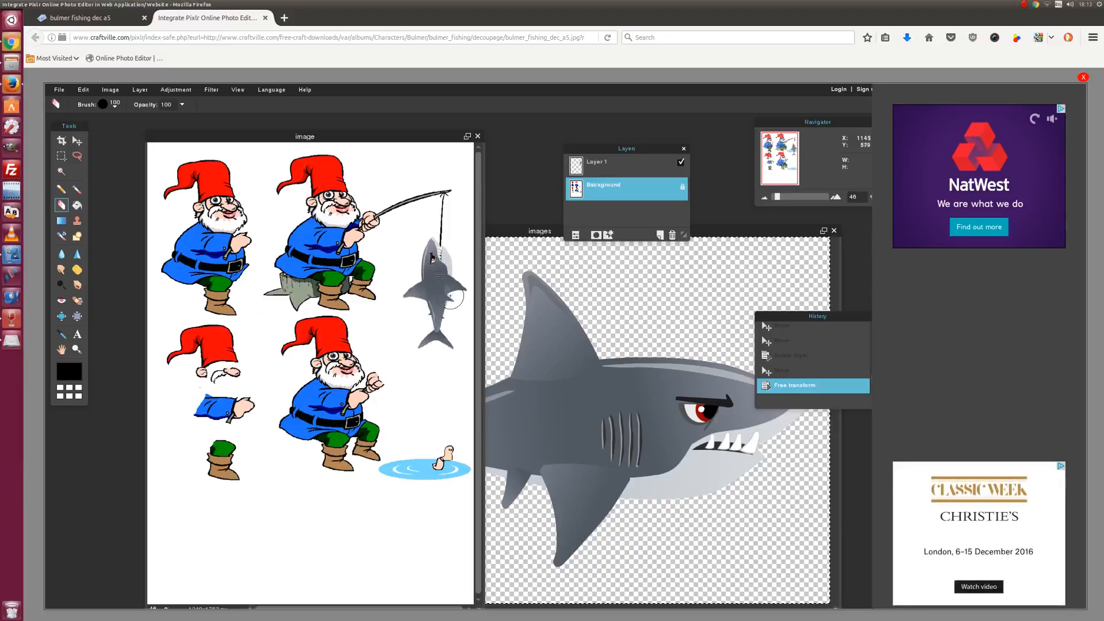
{"action": "mouse_move", "coordinate": [441, 484]}
{"action": "left_mouse_down"}
{"action": "mouse_move", "coordinate": [444, 448]}
{"action": "mouse_move", "coordinate": [459, 488]}
{"action": "mouse_move", "coordinate": [463, 468]}
{"action": "mouse_move", "coordinate": [391, 473]}
{"action": "left_mouse_up"}
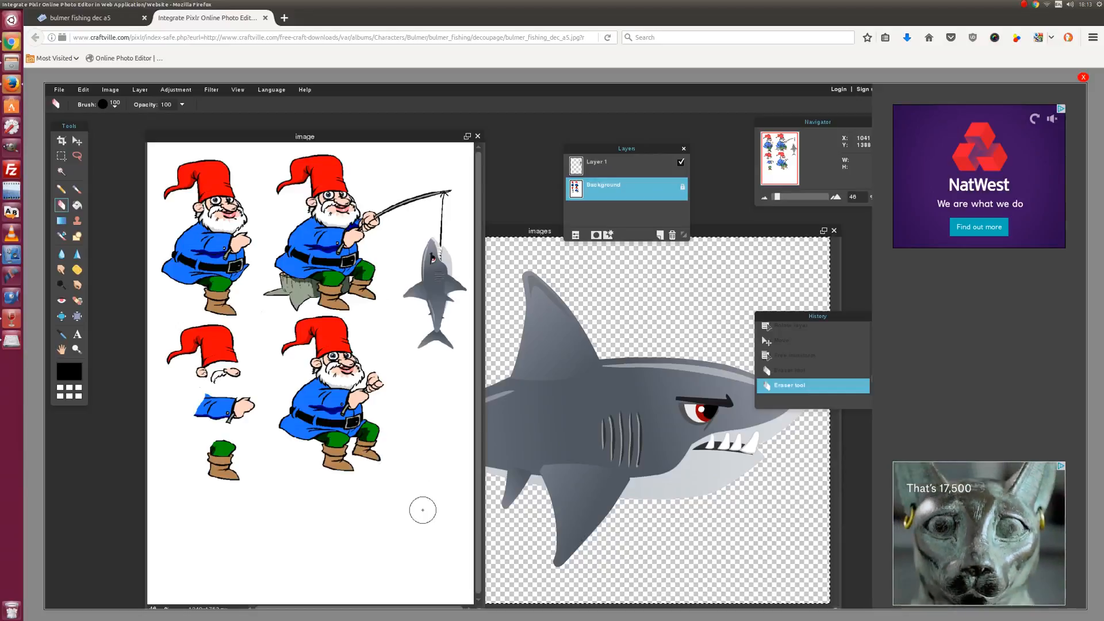
{"action": "left_click", "coordinate": [59, 90]}
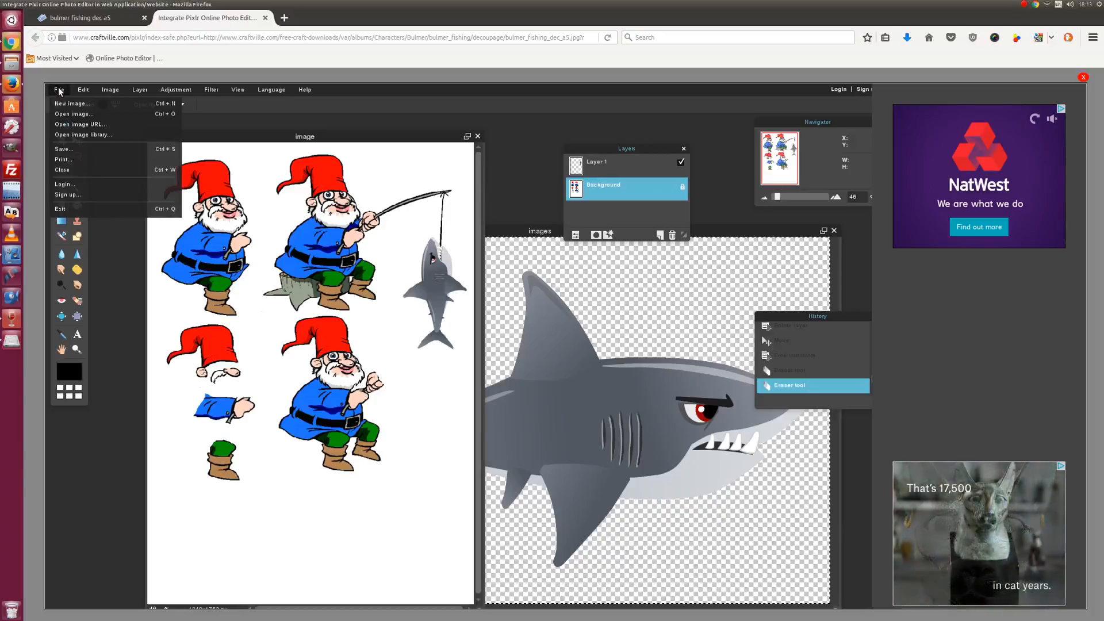
{"action": "left_click", "coordinate": [63, 149]}
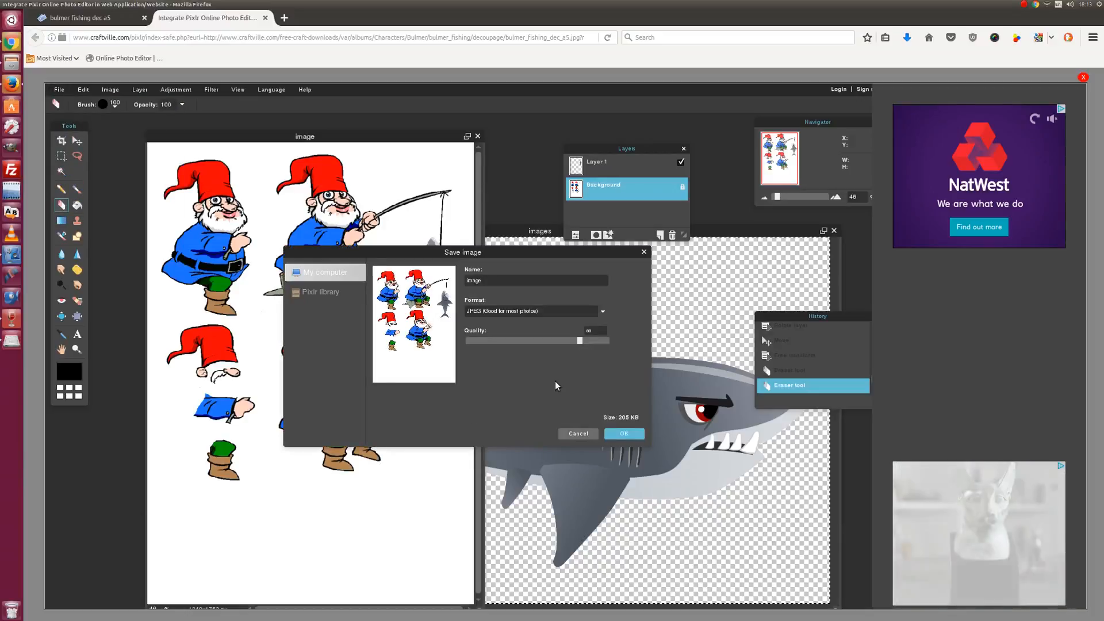
{"action": "left_click_drag", "start_coordinate": [581, 344], "coordinate": [588, 346]}
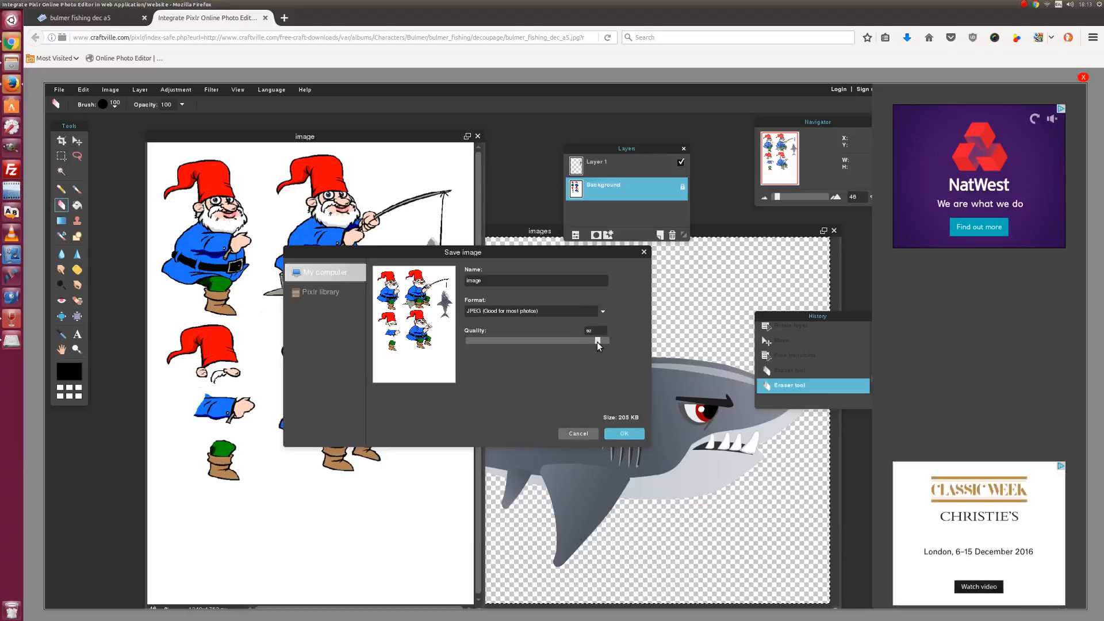
{"action": "left_click_drag", "start_coordinate": [600, 341], "coordinate": [602, 341]}
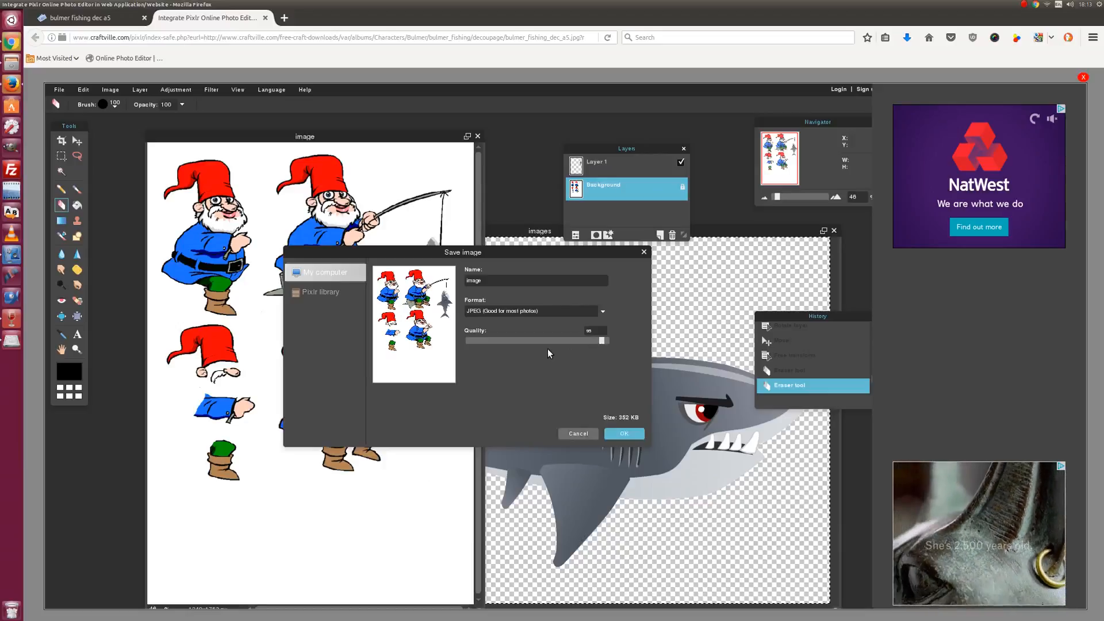
{"action": "left_click", "coordinate": [602, 311]}
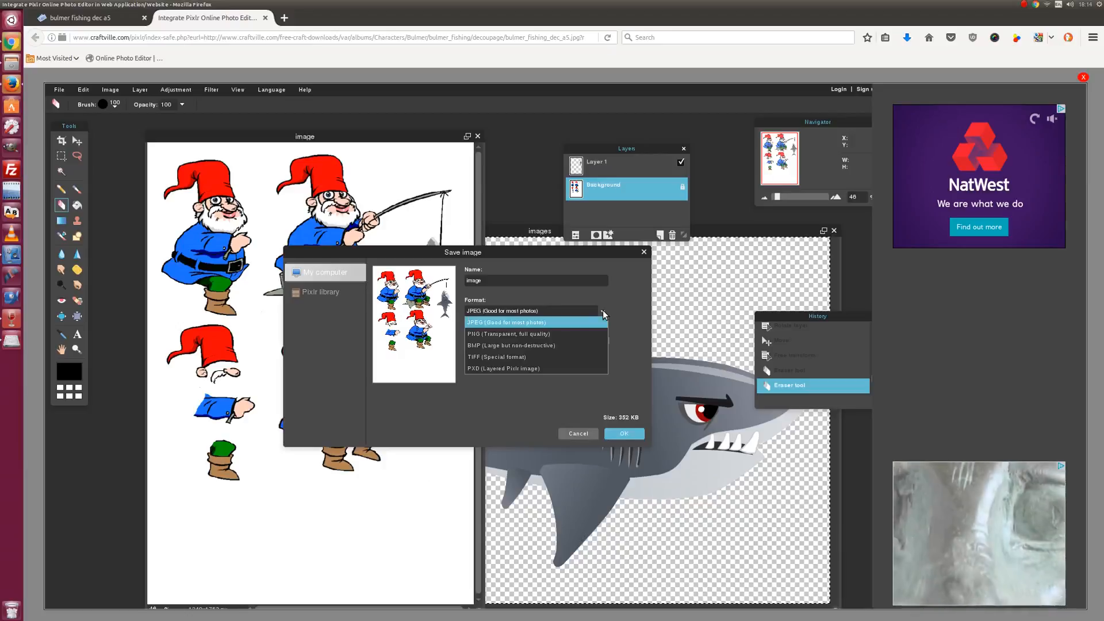
{"action": "left_click", "coordinate": [474, 322]}
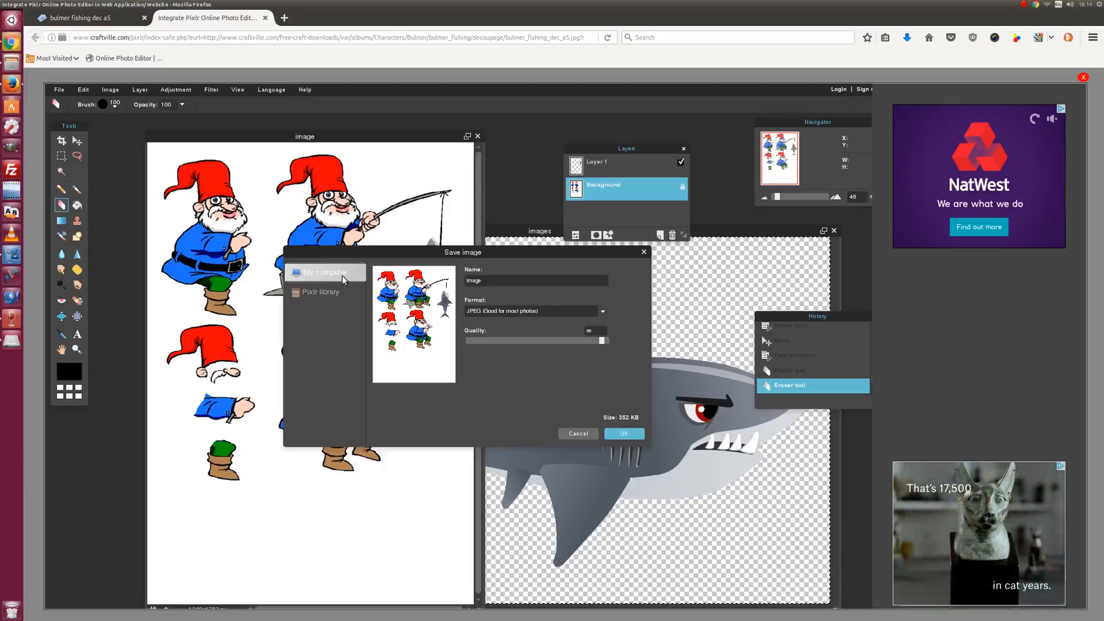
{"action": "left_click", "coordinate": [645, 253]}
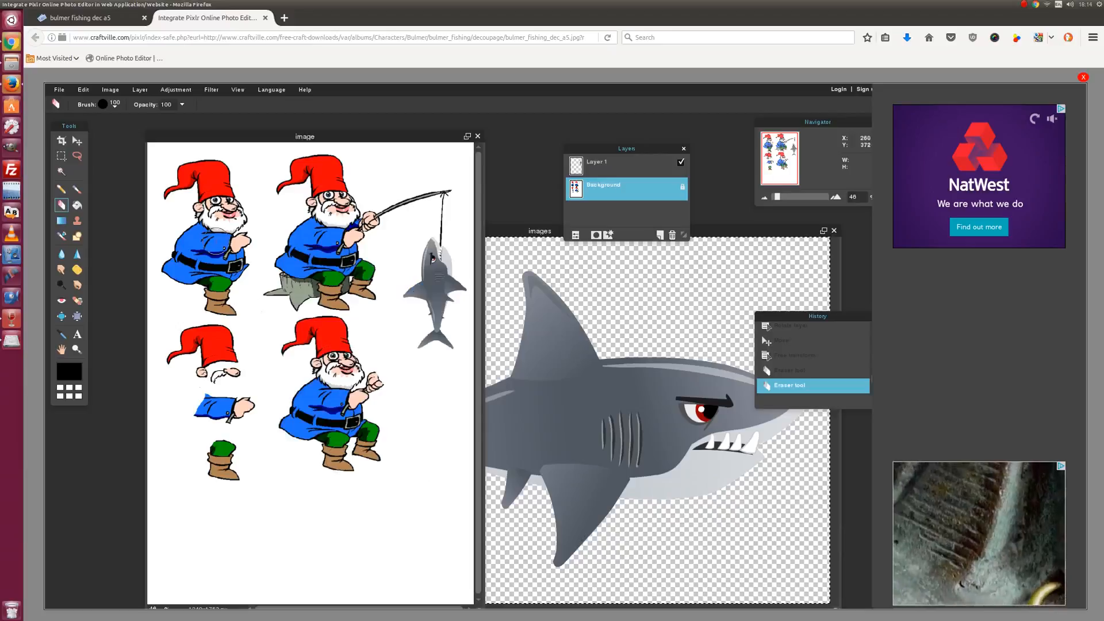
- Set up the Paint Bucket with a purple colour and fill tolerance 117
{"action": "left_click", "coordinate": [77, 205]}
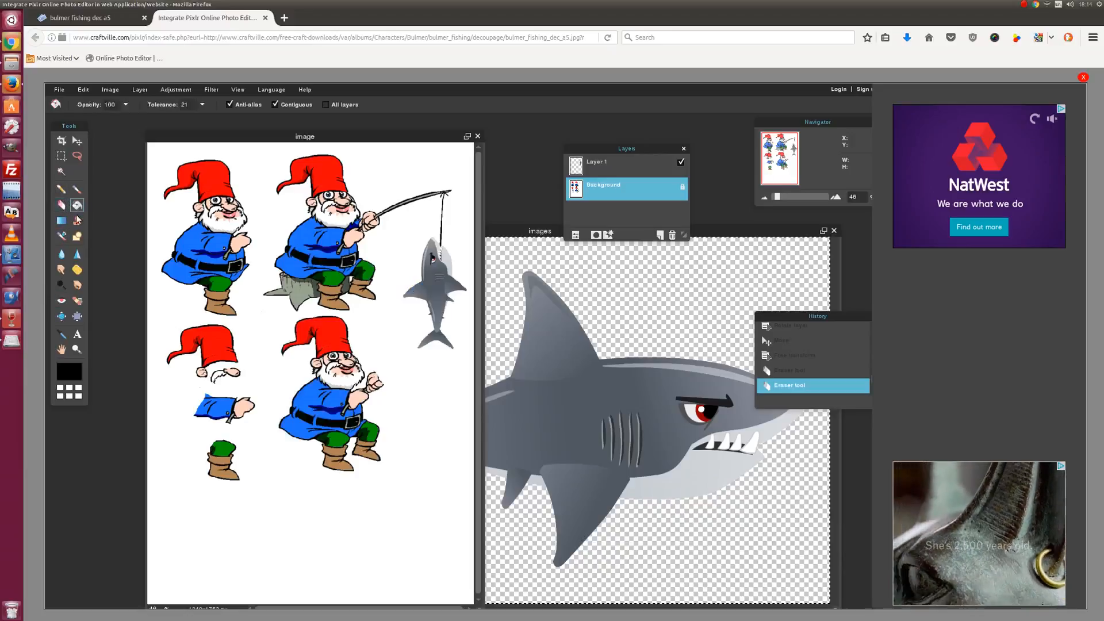
{"action": "left_click", "coordinate": [68, 376]}
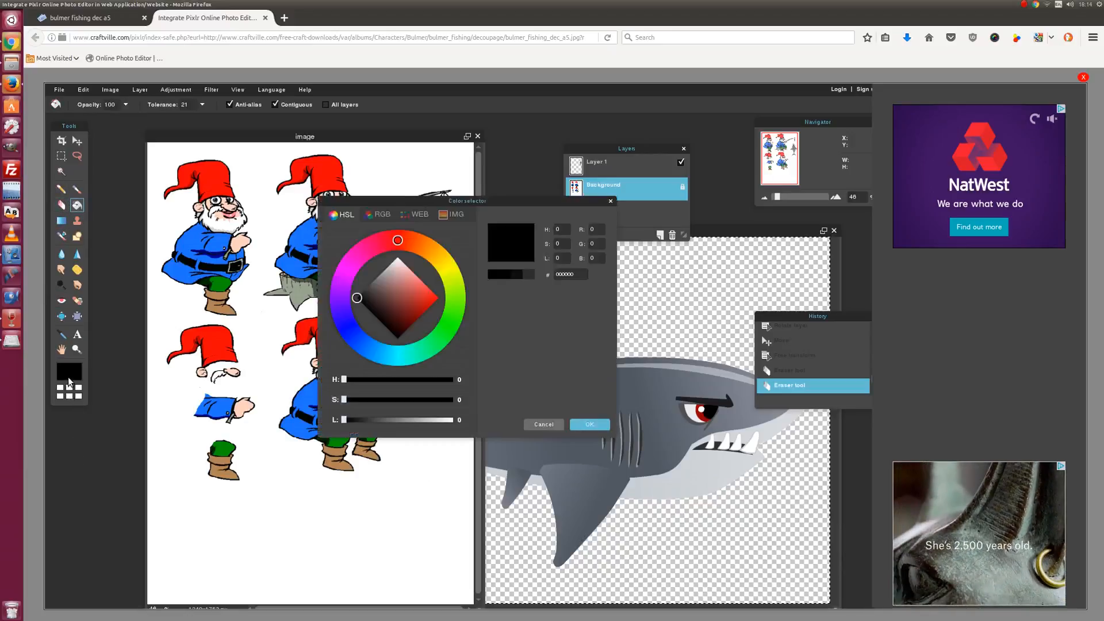
{"action": "left_click", "coordinate": [449, 324]}
{"action": "mouse_move", "coordinate": [358, 299]}
{"action": "left_mouse_down"}
{"action": "mouse_move", "coordinate": [395, 312]}
{"action": "mouse_move", "coordinate": [340, 296]}
{"action": "mouse_move", "coordinate": [346, 274]}
{"action": "mouse_move", "coordinate": [385, 310]}
{"action": "mouse_move", "coordinate": [416, 307]}
{"action": "left_mouse_up"}
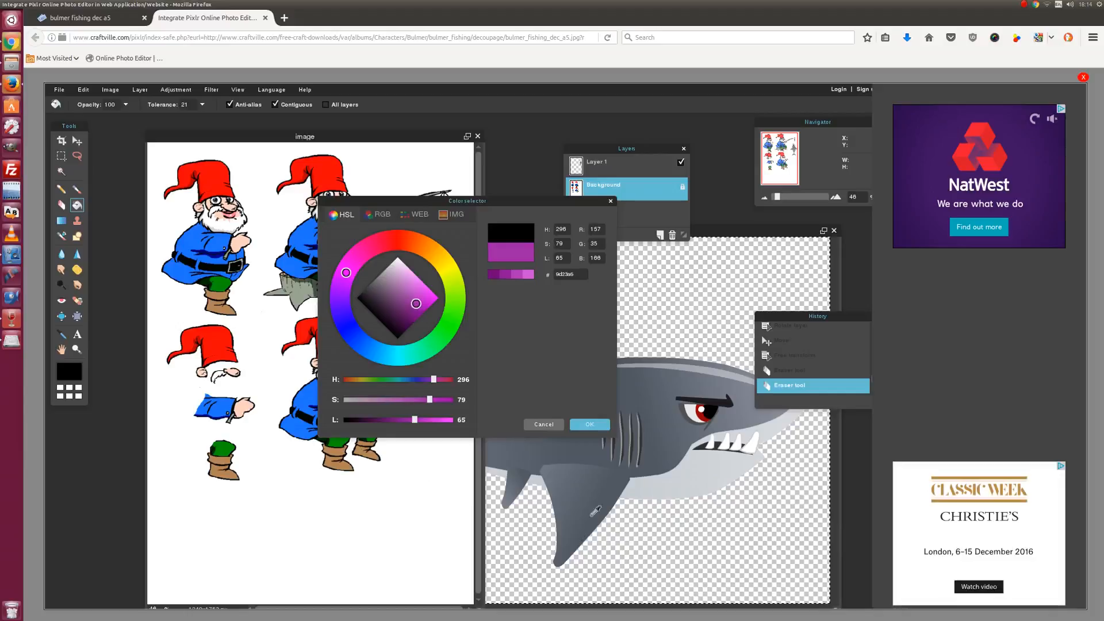
{"action": "left_click", "coordinate": [589, 425]}
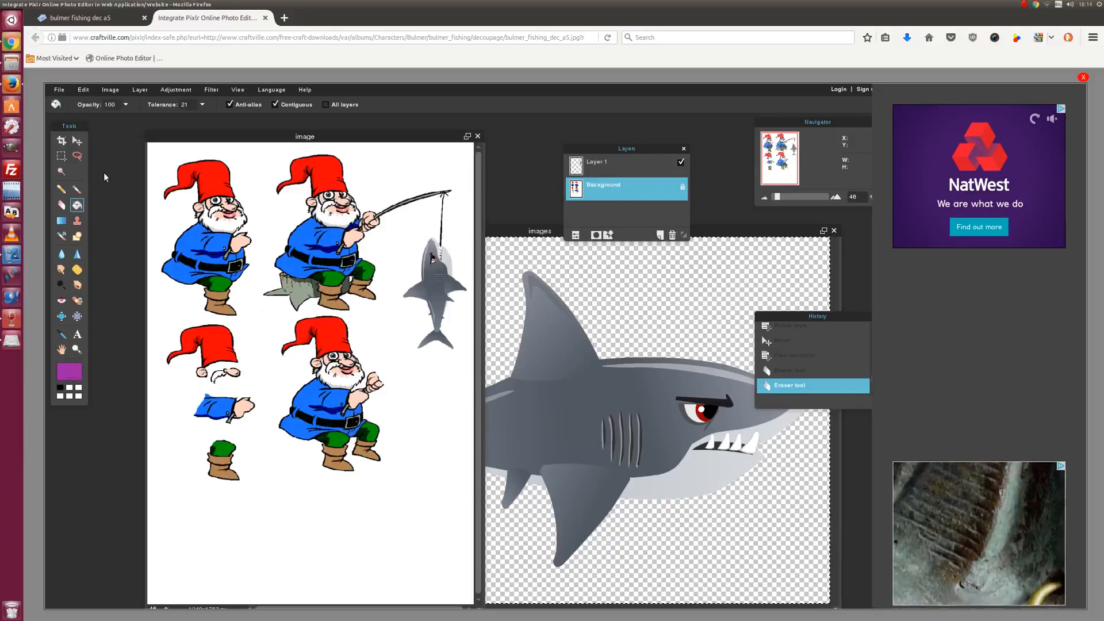
{"action": "left_click", "coordinate": [200, 105]}
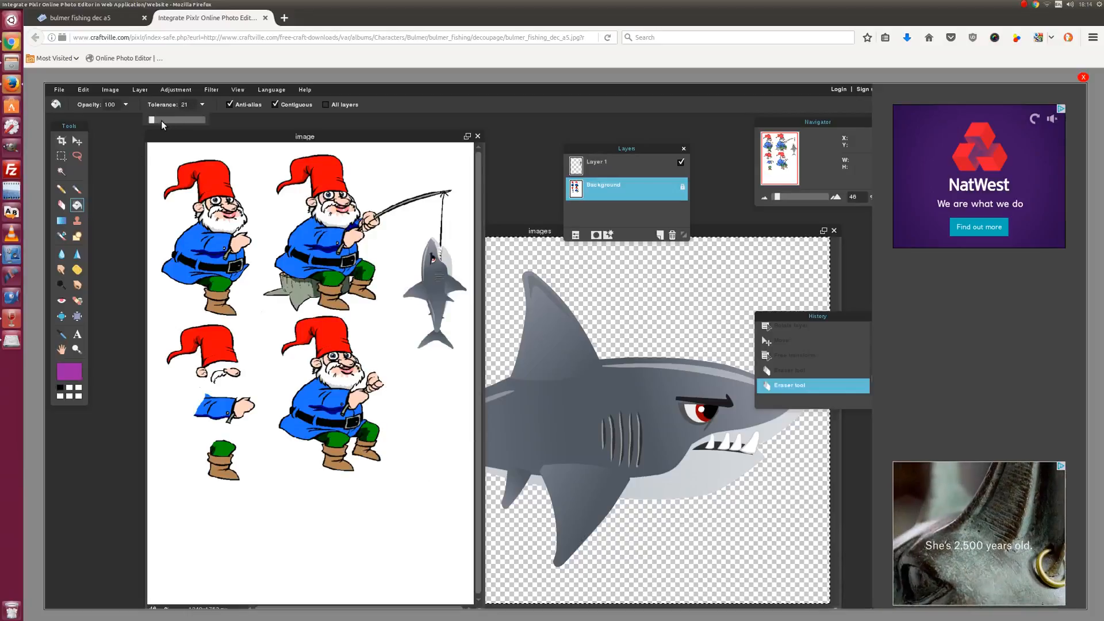
{"action": "left_click_drag", "start_coordinate": [161, 120], "coordinate": [173, 119]}
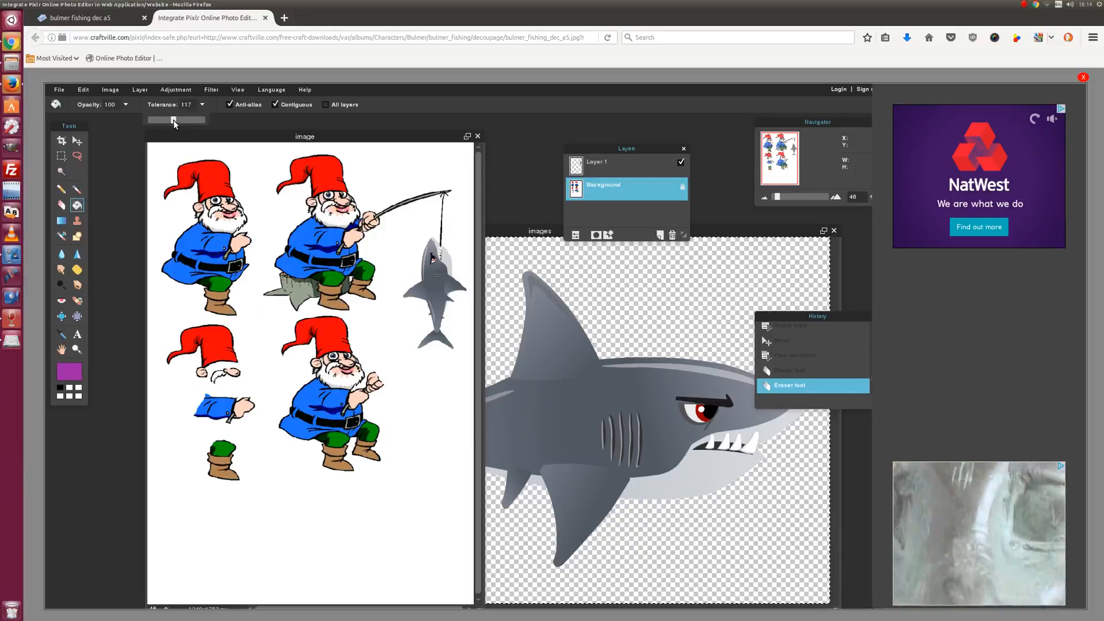
- Fill the first and second gnomes' blue coats and sleeve purple, undoing one bad fill
{"action": "left_click", "coordinate": [184, 240]}
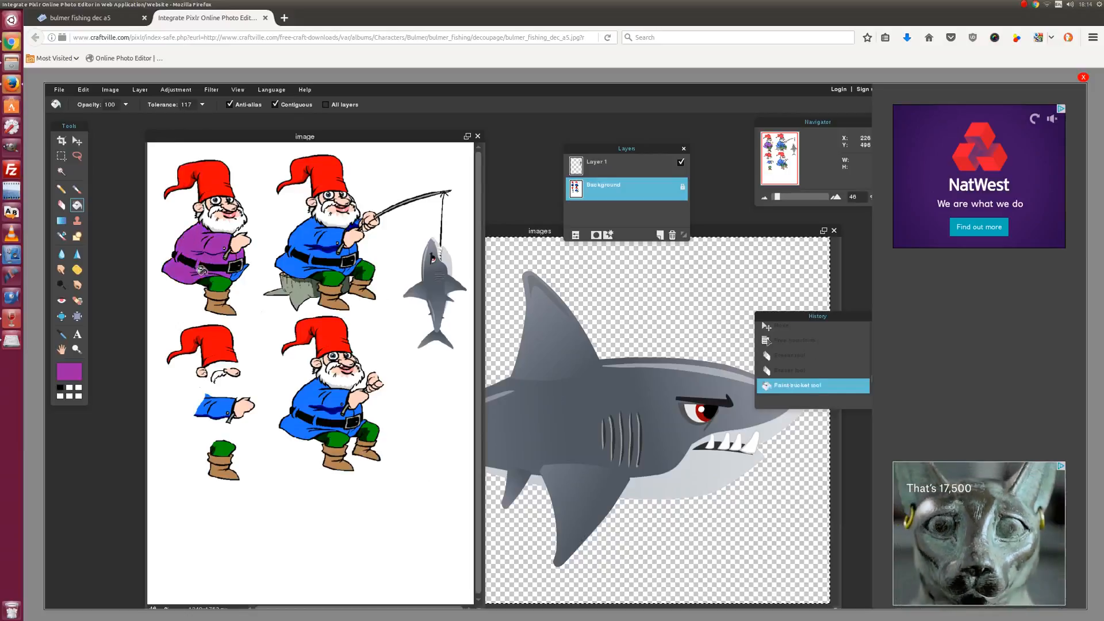
{"action": "left_click", "coordinate": [229, 274]}
{"action": "left_click", "coordinate": [305, 241]}
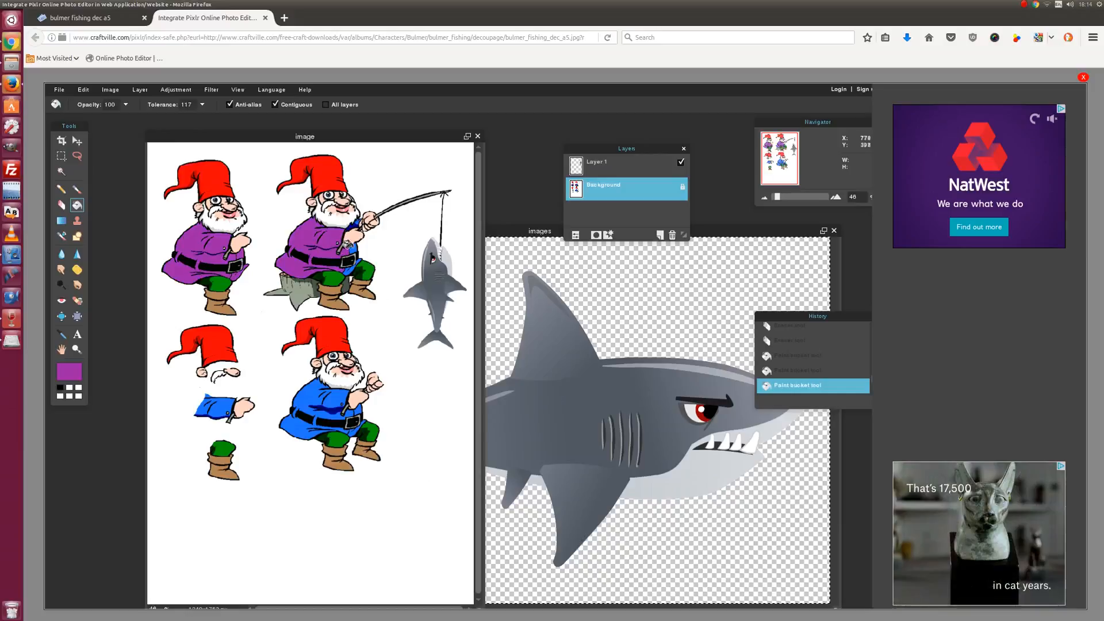
{"action": "left_click", "coordinate": [348, 246]}
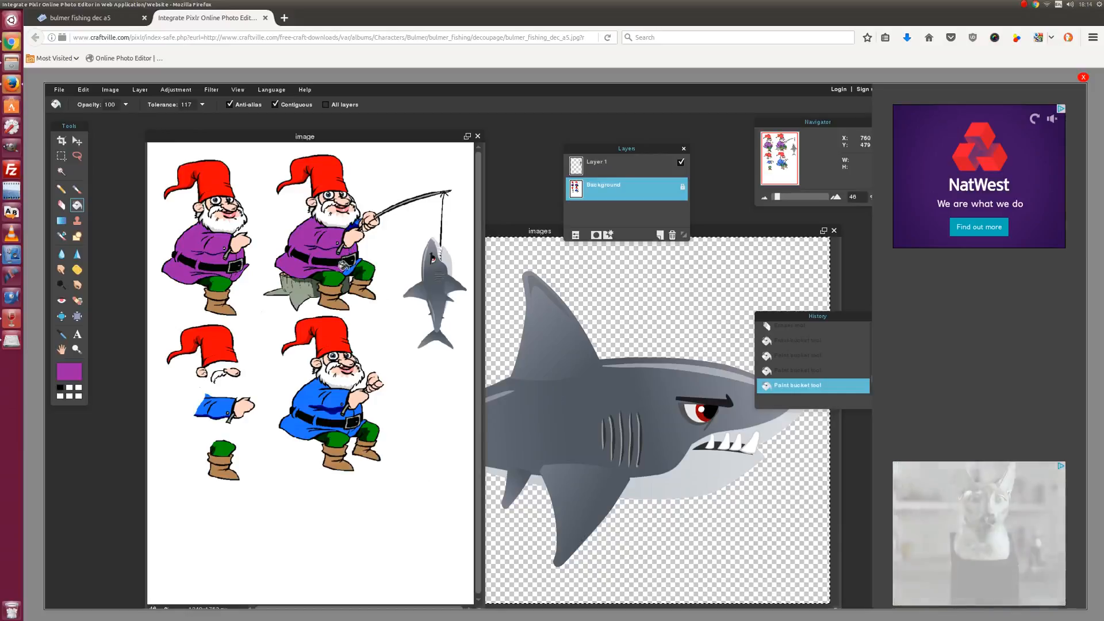
{"action": "left_click", "coordinate": [332, 268]}
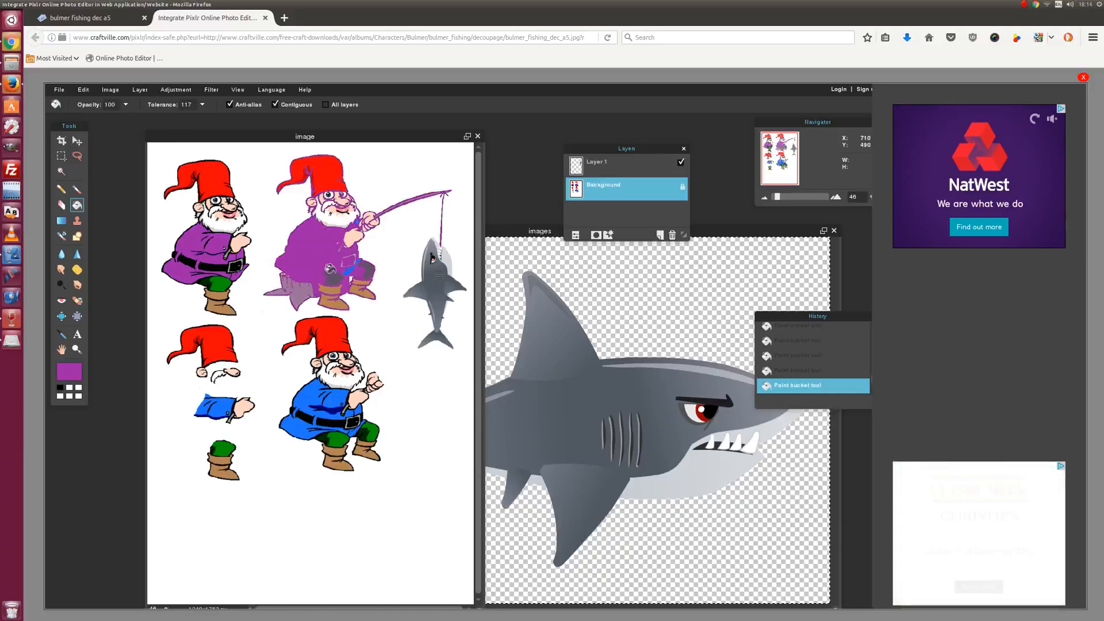
{"action": "left_click", "coordinate": [83, 90]}
{"action": "left_click", "coordinate": [86, 103]}
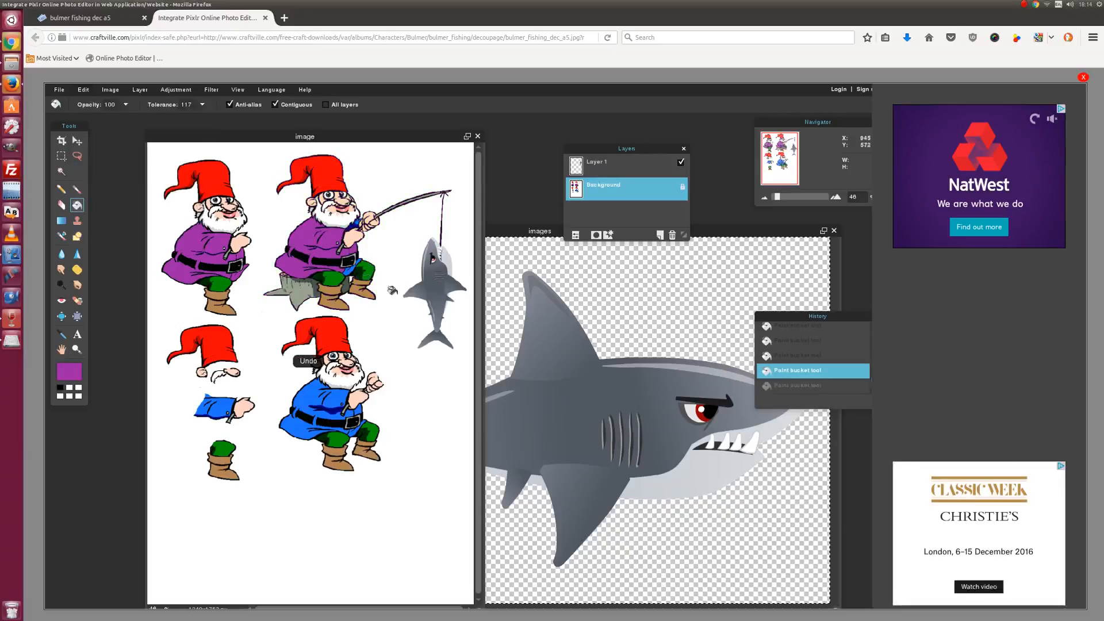
{"action": "left_click", "coordinate": [344, 269]}
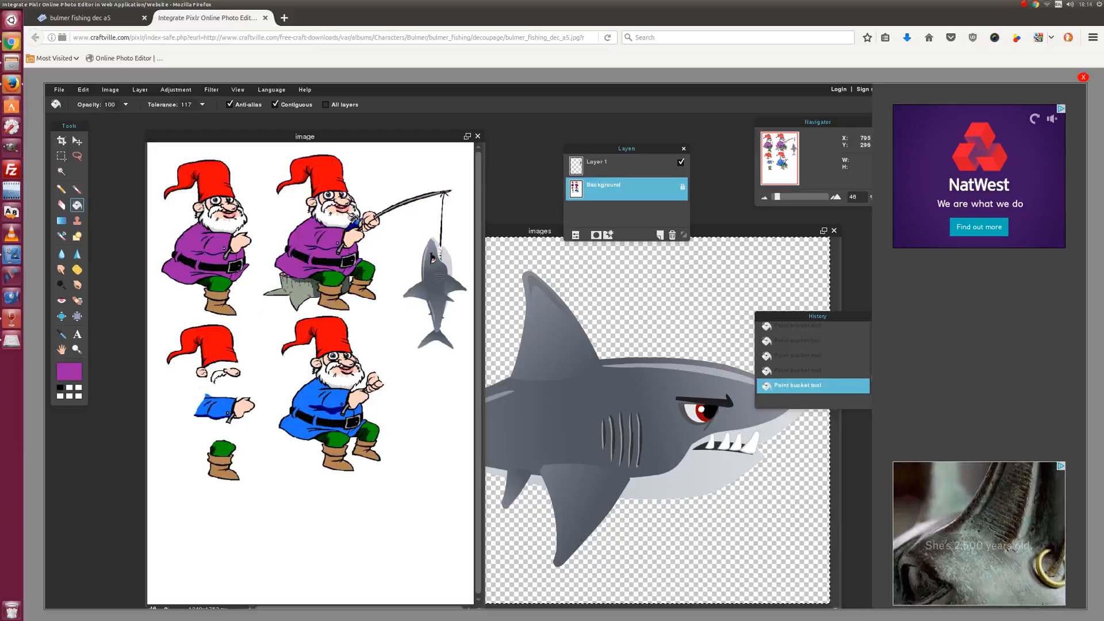
- Fill the patch by the hand, loose sleeve piece and lower gnome's coat purple
{"action": "left_click", "coordinate": [356, 222]}
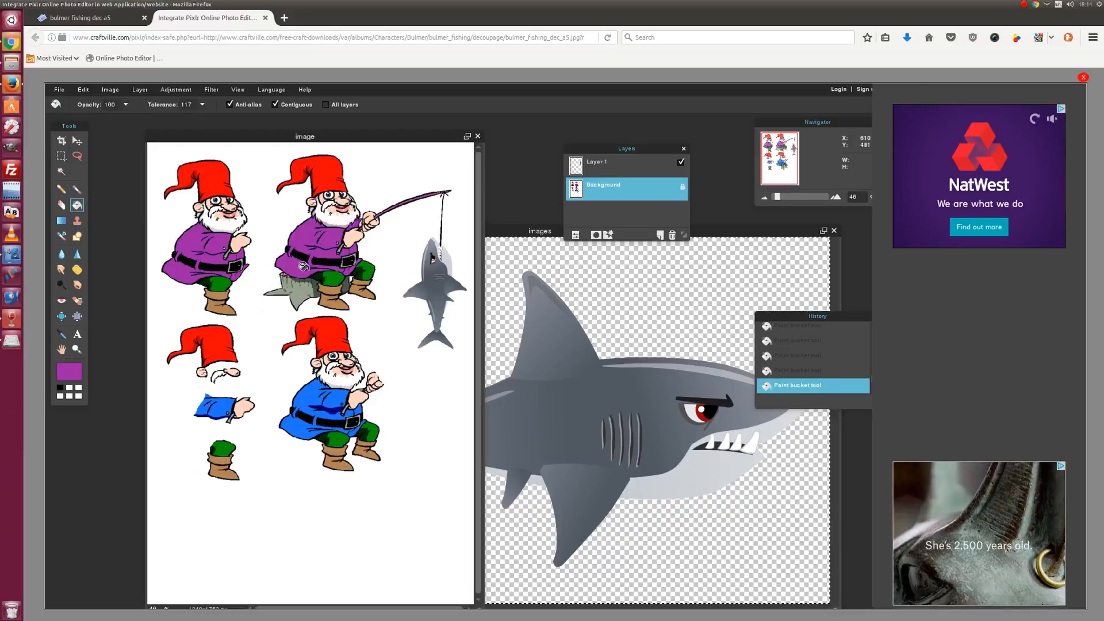
{"action": "left_click", "coordinate": [83, 89]}
{"action": "left_click", "coordinate": [92, 107]}
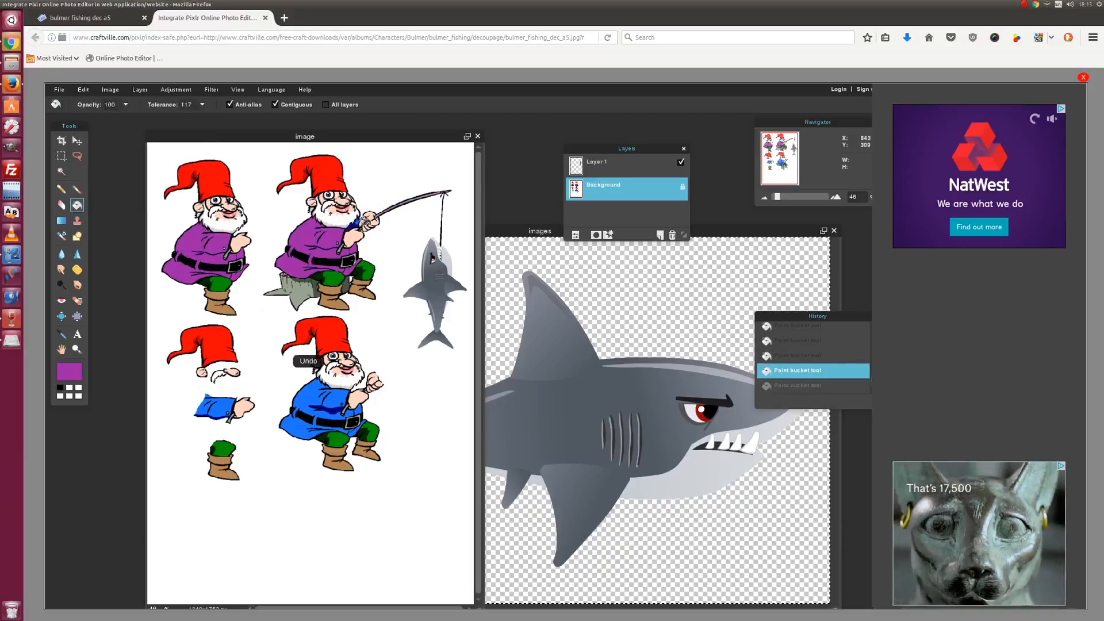
{"action": "left_click", "coordinate": [353, 222]}
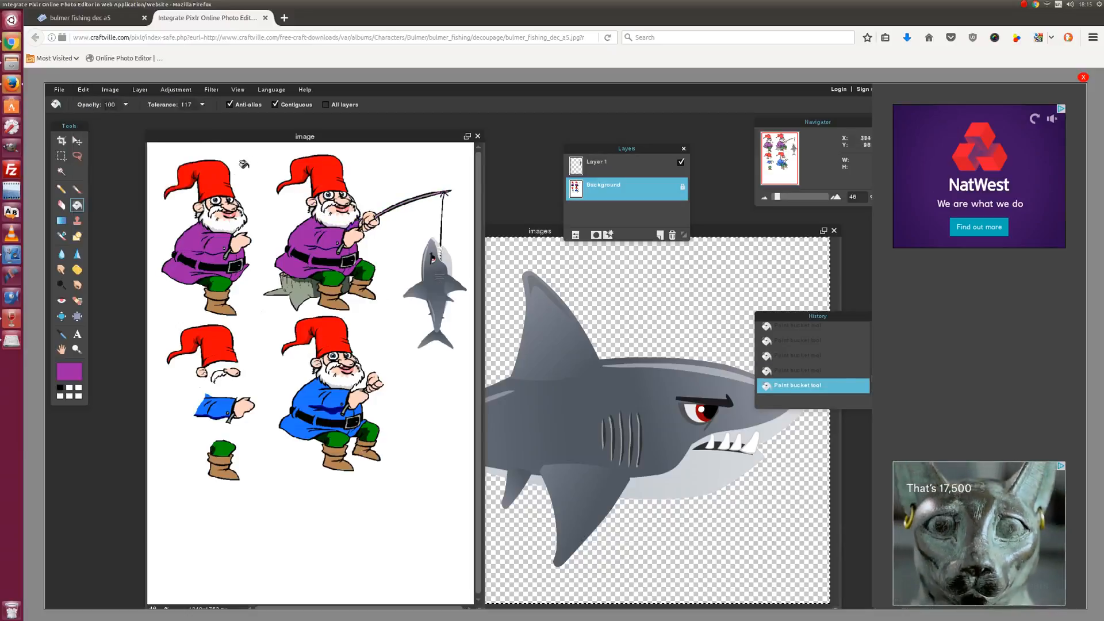
{"action": "left_click", "coordinate": [213, 408]}
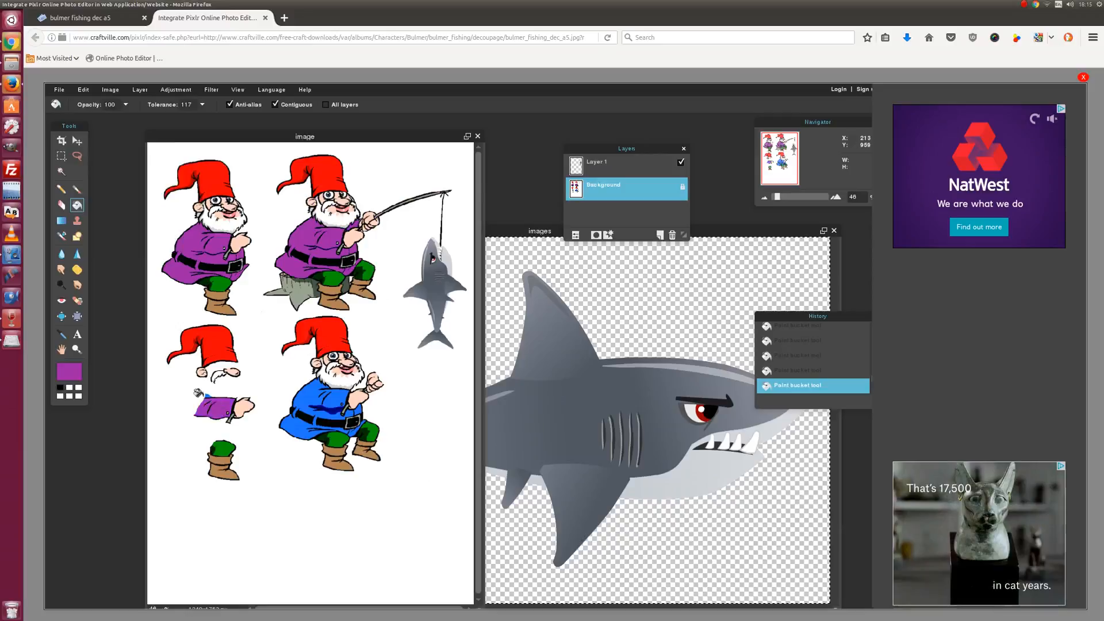
{"action": "left_click", "coordinate": [305, 401]}
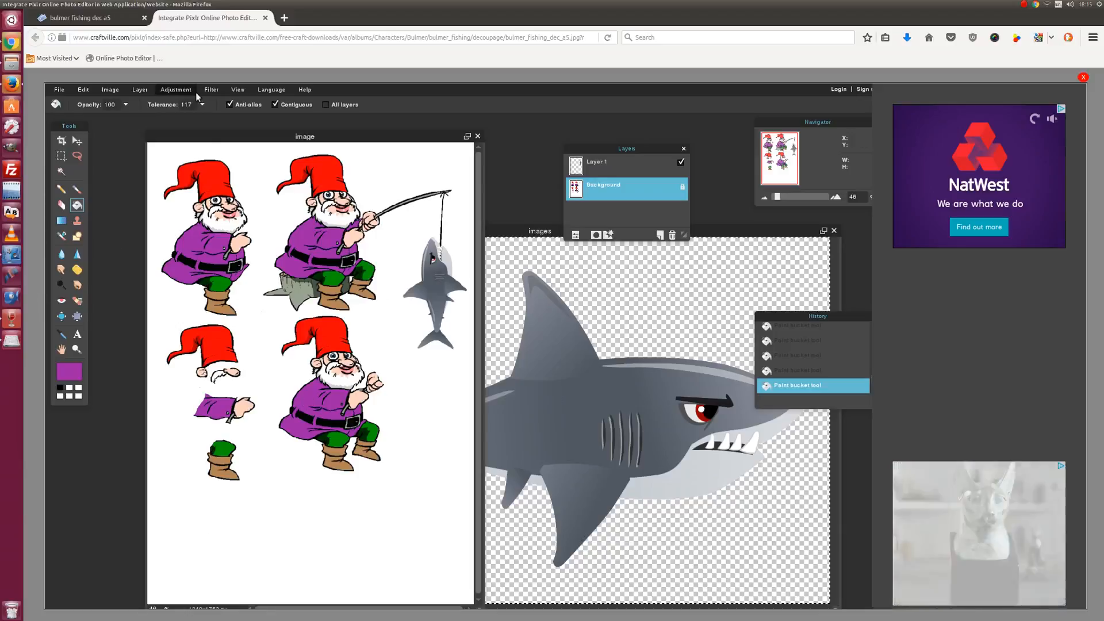
- Switch to the easter eggs 35 gallery tab in Chrome and send the image to the editor
{"action": "left_click", "coordinate": [10, 44]}
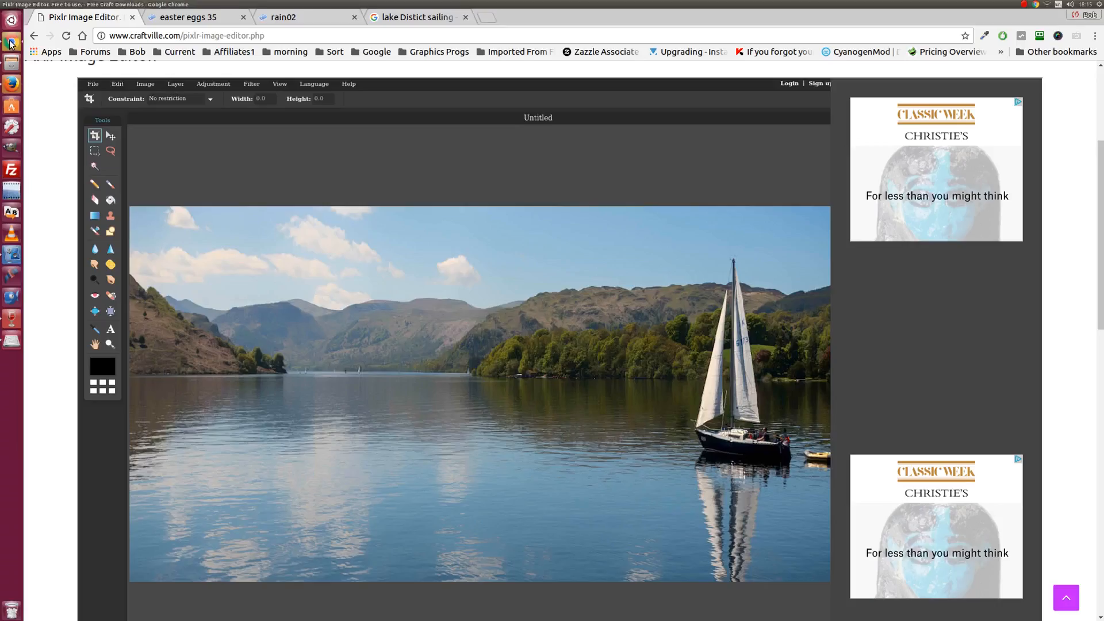
{"action": "left_click", "coordinate": [284, 19]}
{"action": "left_click", "coordinate": [237, 21]}
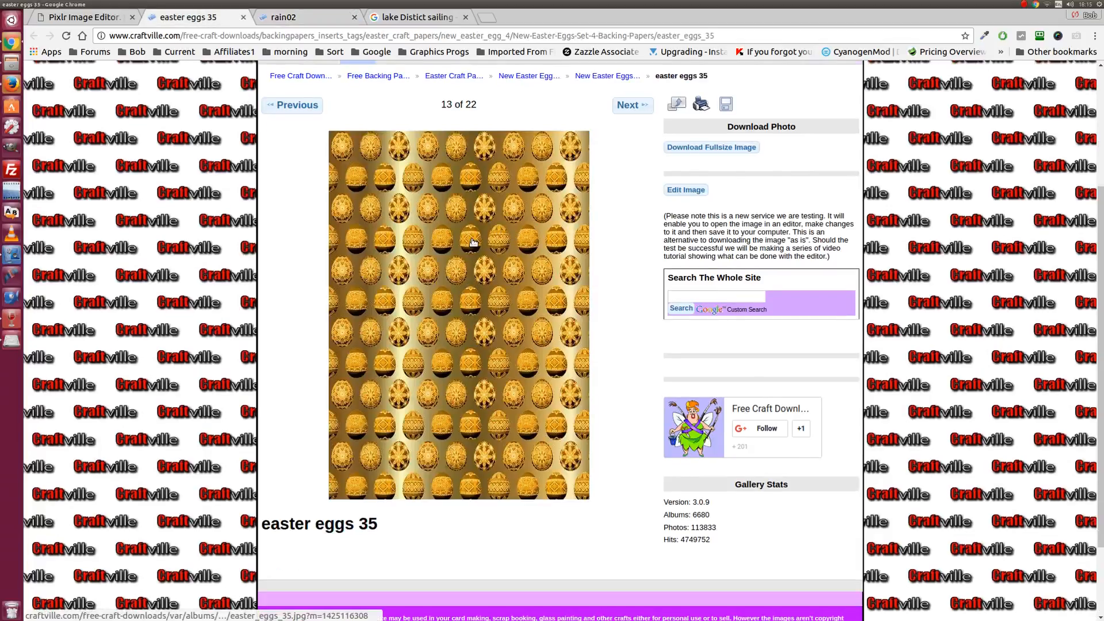
{"action": "scroll", "coordinate": [473, 250], "scroll_direction": "up", "scroll_amount": 3}
{"action": "scroll", "coordinate": [473, 249], "scroll_direction": "down", "scroll_amount": 2}
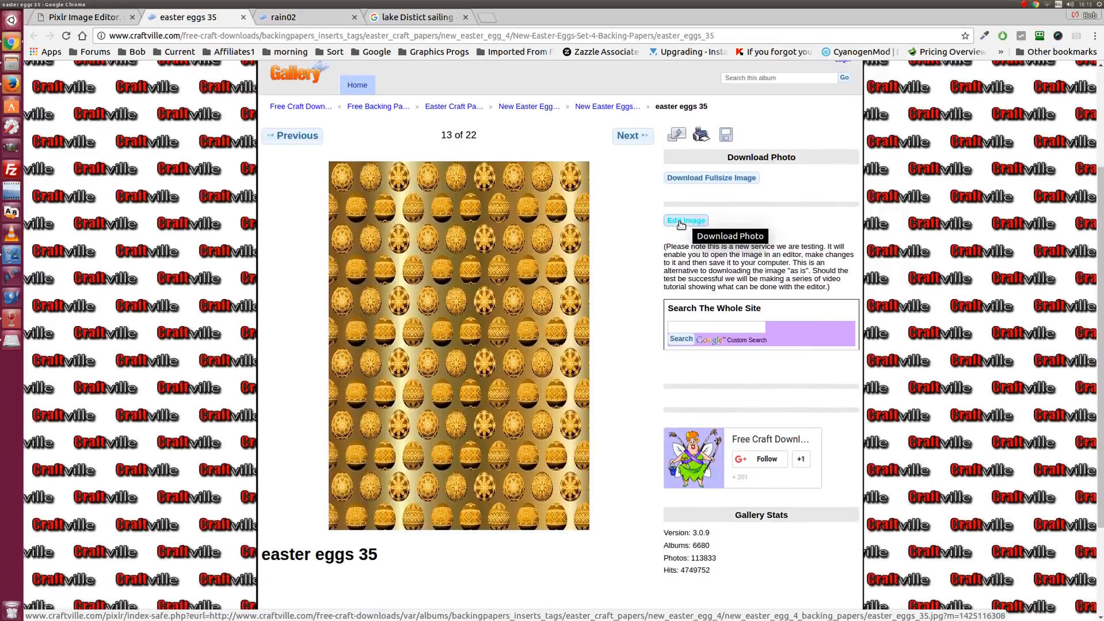
{"action": "left_click", "coordinate": [688, 223]}
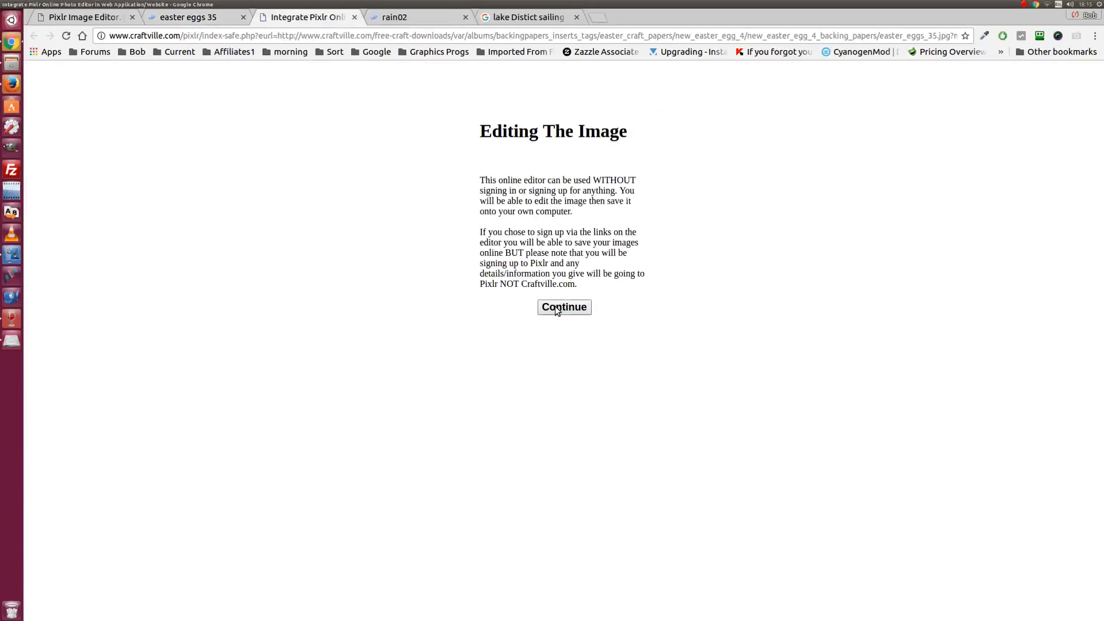
{"action": "left_click", "coordinate": [557, 308]}
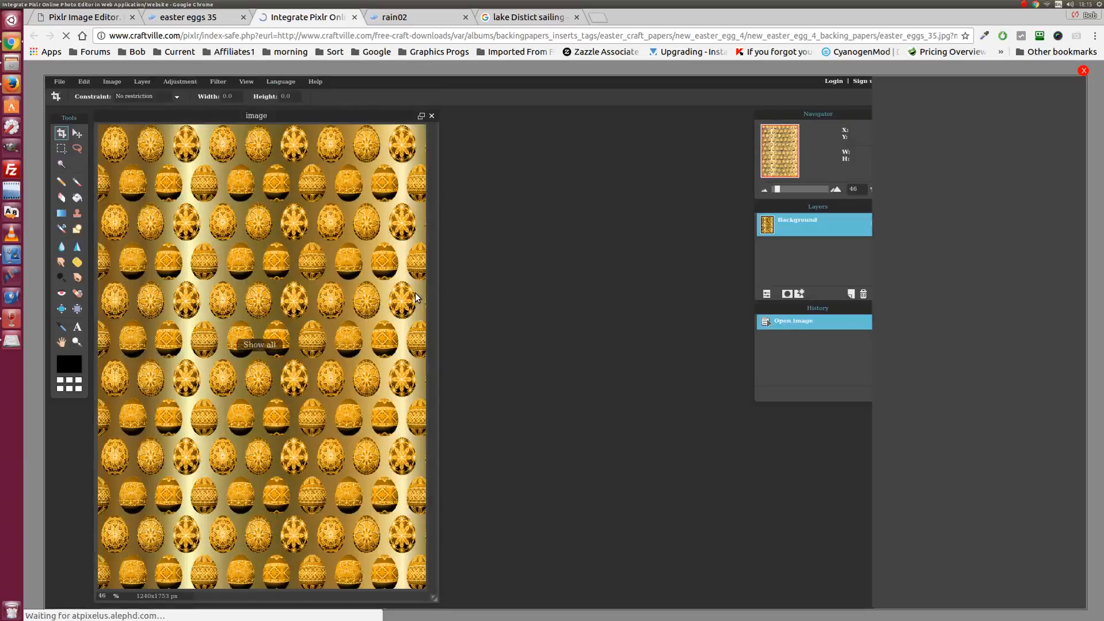
- Put Pixlr Editor in fullscreen mode and centre the image window
{"action": "left_click", "coordinate": [246, 81]}
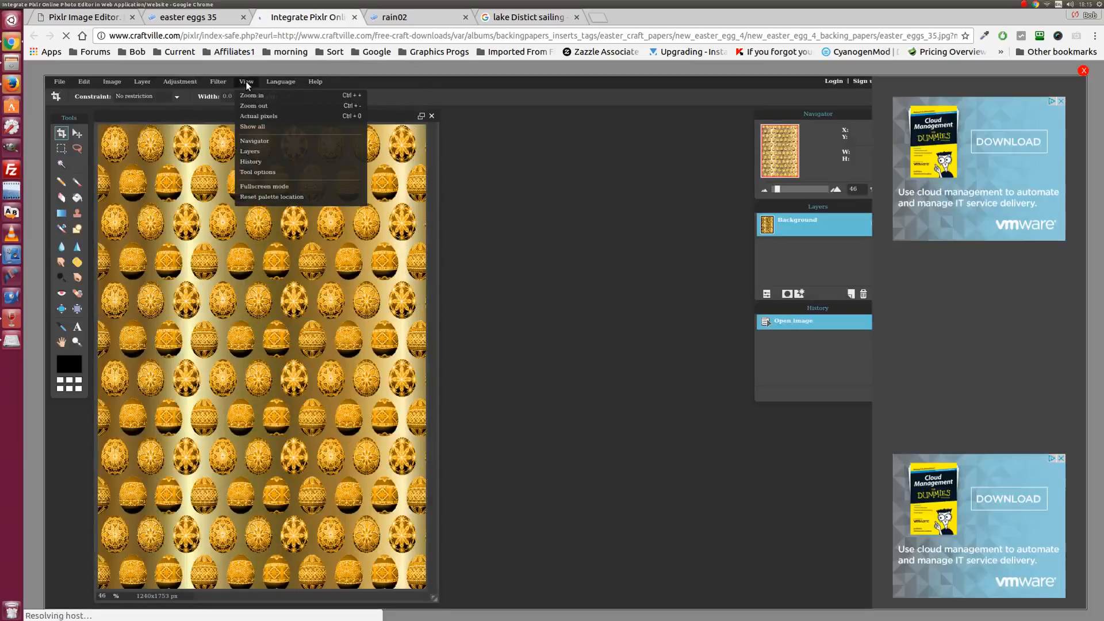
{"action": "left_click", "coordinate": [270, 185]}
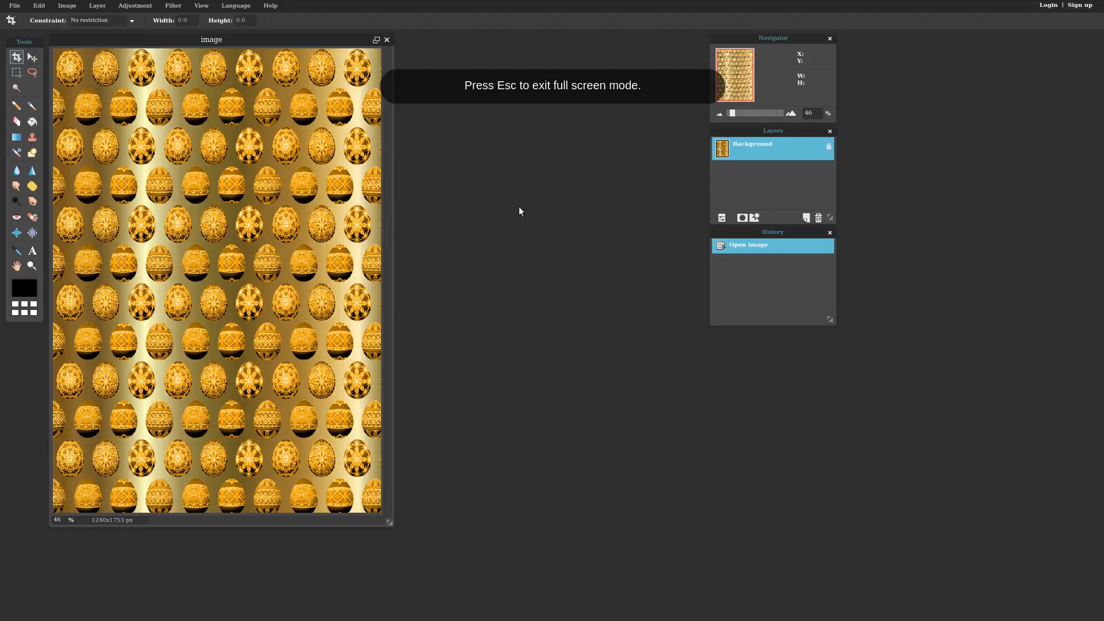
{"action": "left_click_drag", "start_coordinate": [259, 47], "coordinate": [368, 89]}
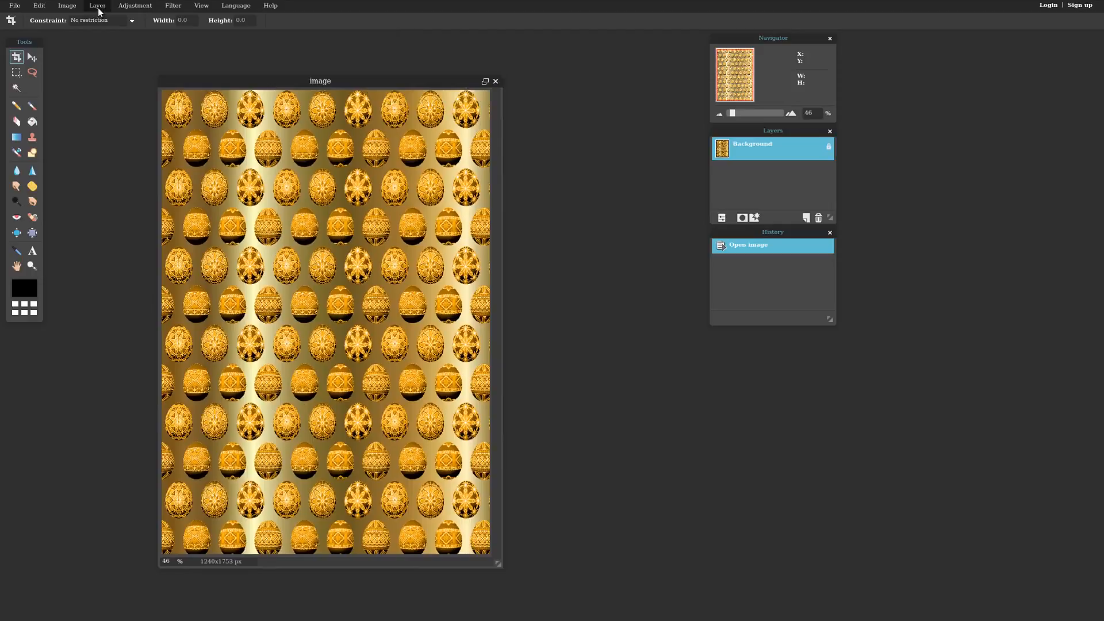
- Apply a Brightness & Contrast adjustment to the gold egg paper
{"action": "left_click", "coordinate": [131, 8]}
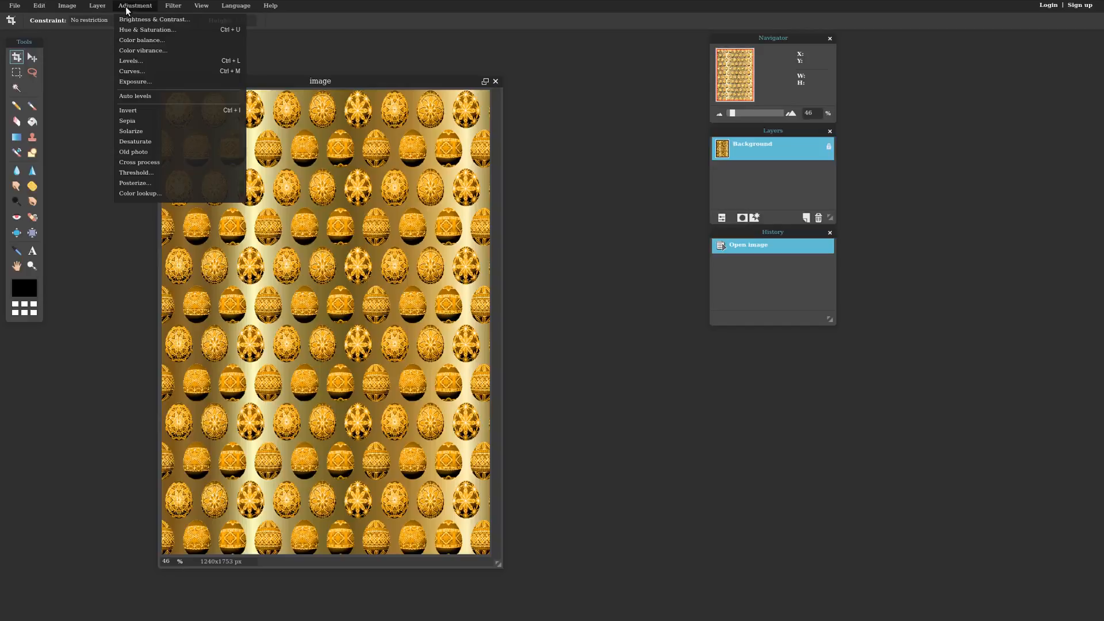
{"action": "left_click", "coordinate": [137, 19]}
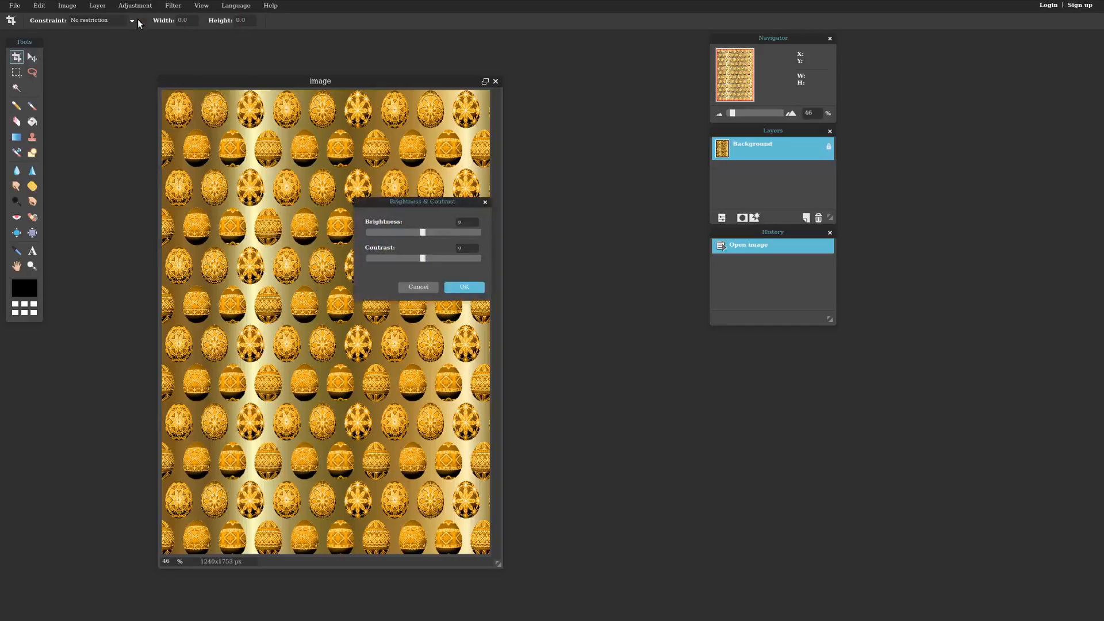
{"action": "mouse_move", "coordinate": [426, 233]}
{"action": "left_mouse_down"}
{"action": "mouse_move", "coordinate": [454, 263]}
{"action": "mouse_move", "coordinate": [403, 232]}
{"action": "mouse_move", "coordinate": [430, 233]}
{"action": "mouse_move", "coordinate": [416, 232]}
{"action": "left_mouse_up"}
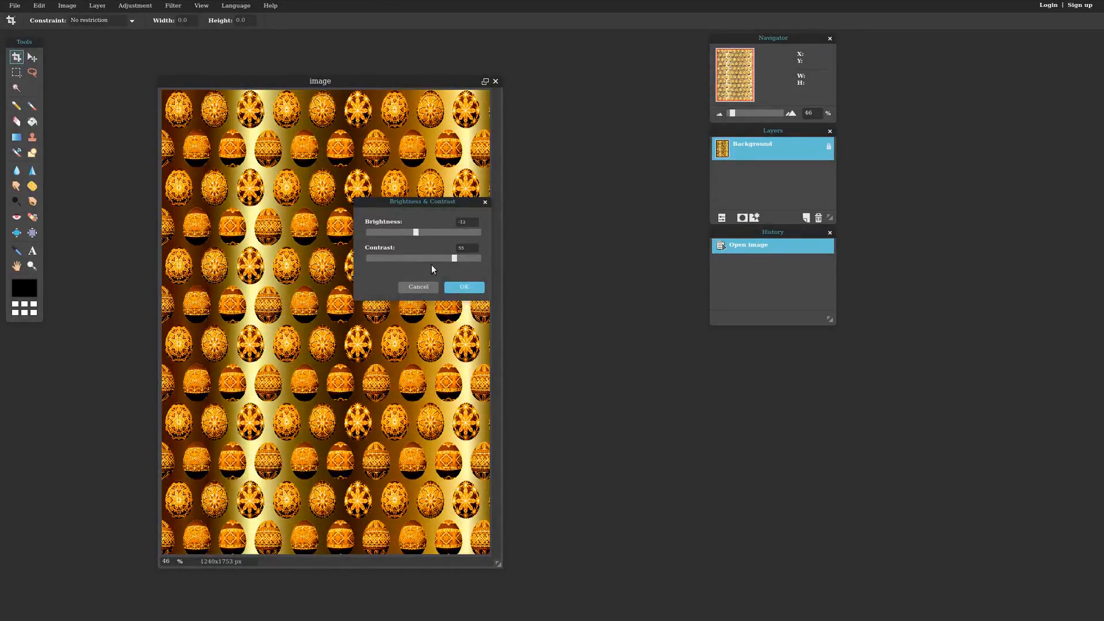
{"action": "left_click", "coordinate": [464, 287]}
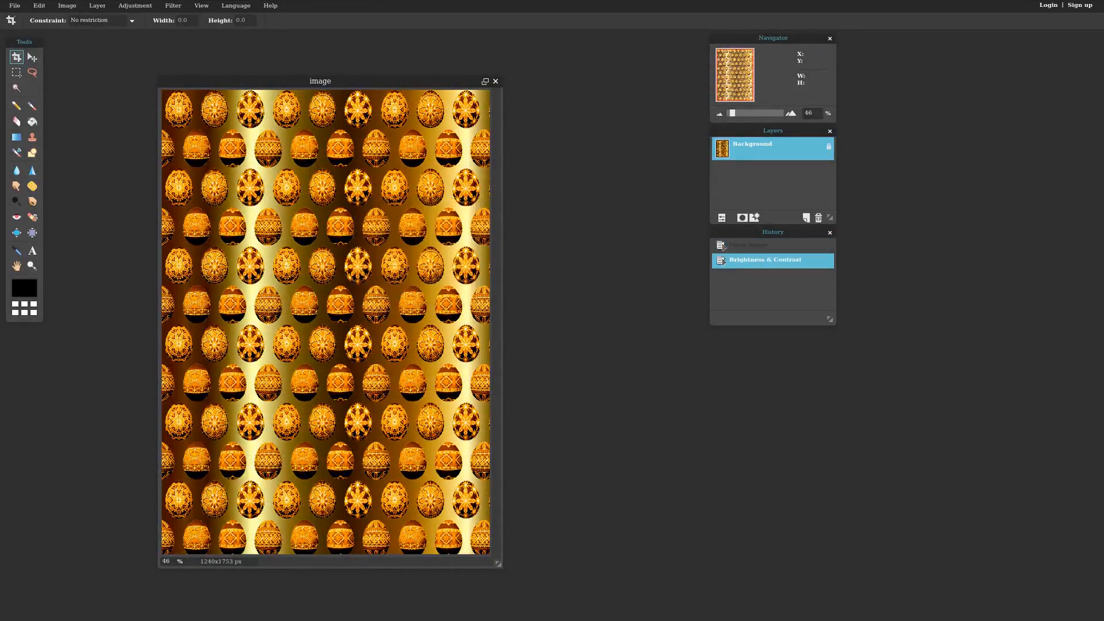
- Undo the Brightness & Contrast change on the egg paper
{"action": "left_click", "coordinate": [41, 6]}
{"action": "left_click", "coordinate": [45, 20]}
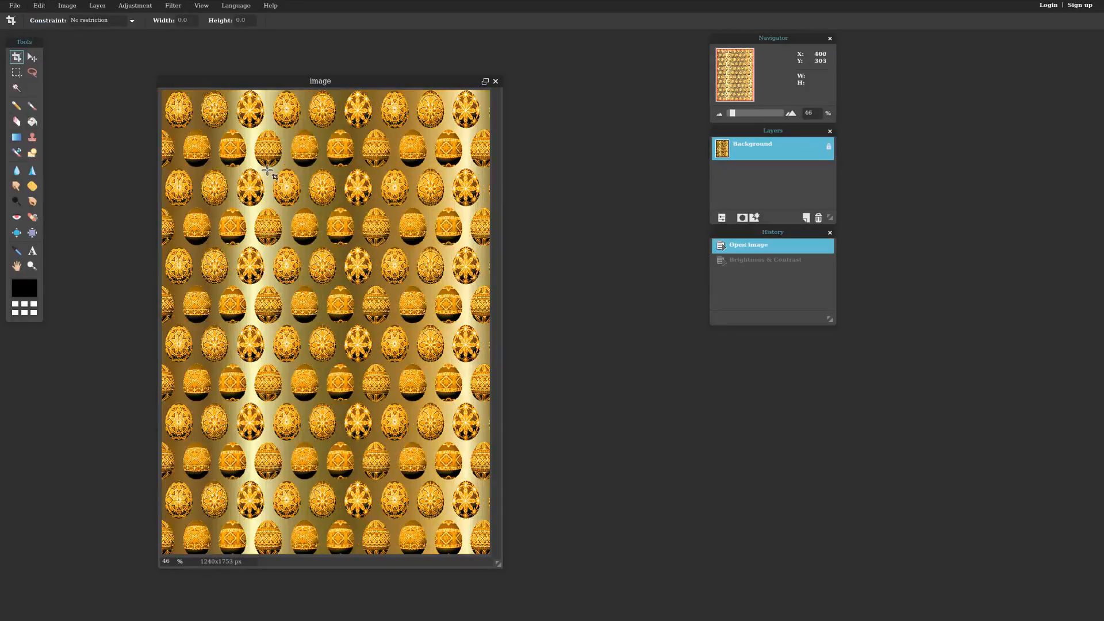
{"action": "left_click_drag", "start_coordinate": [358, 81], "coordinate": [382, 72]}
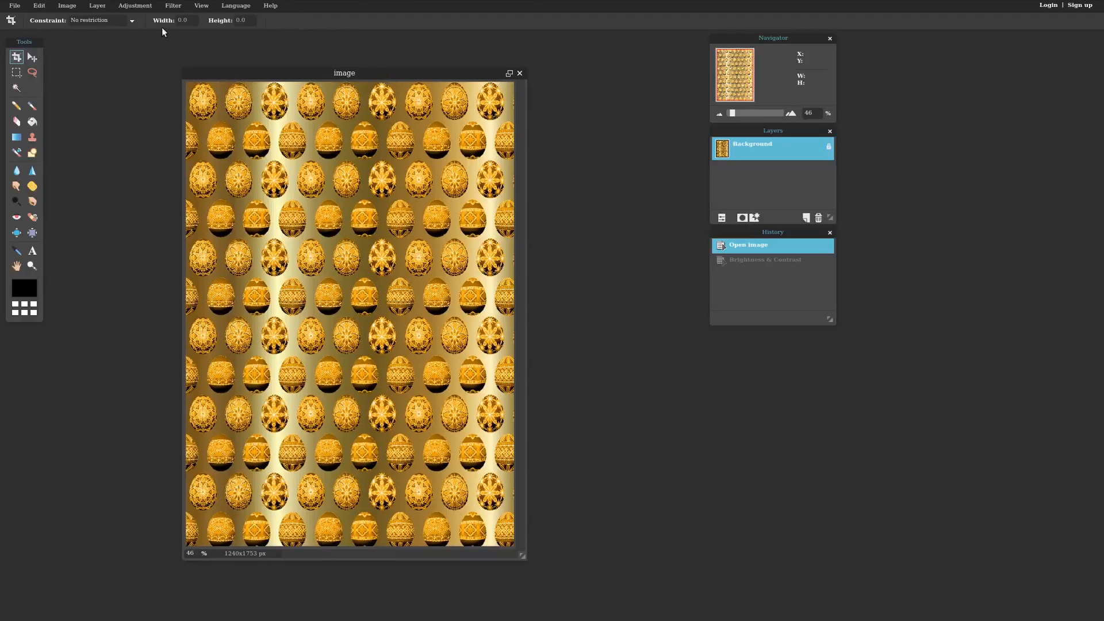
- Try reducing red in Color balance, then cancel without applying it
{"action": "left_click", "coordinate": [139, 7]}
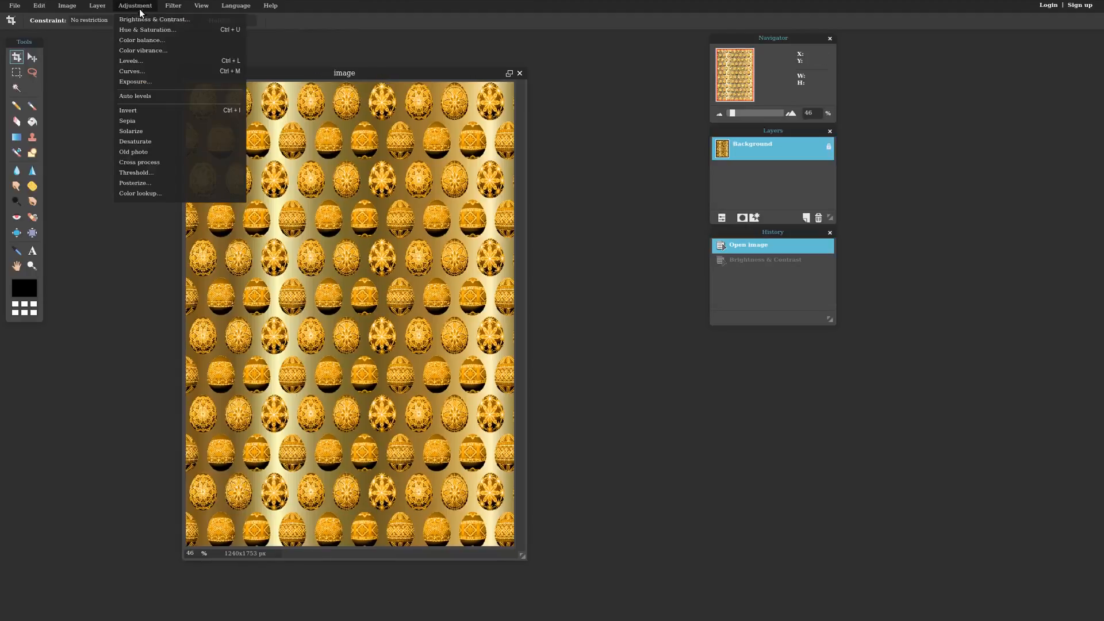
{"action": "left_click", "coordinate": [146, 45]}
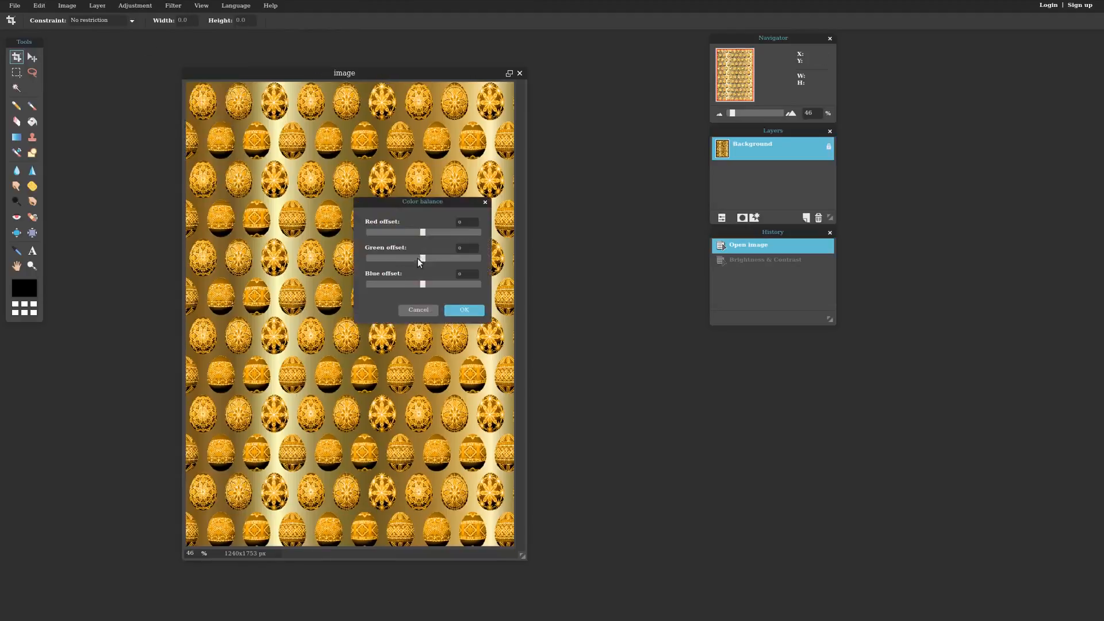
{"action": "left_click_drag", "start_coordinate": [421, 233], "coordinate": [465, 282]}
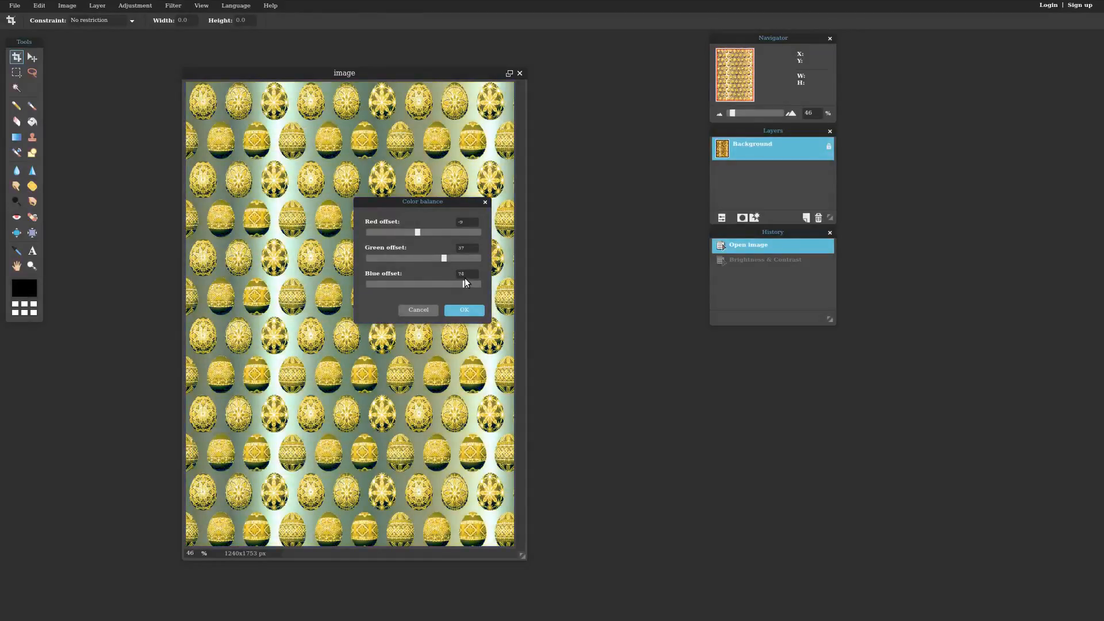
{"action": "left_click", "coordinate": [418, 310]}
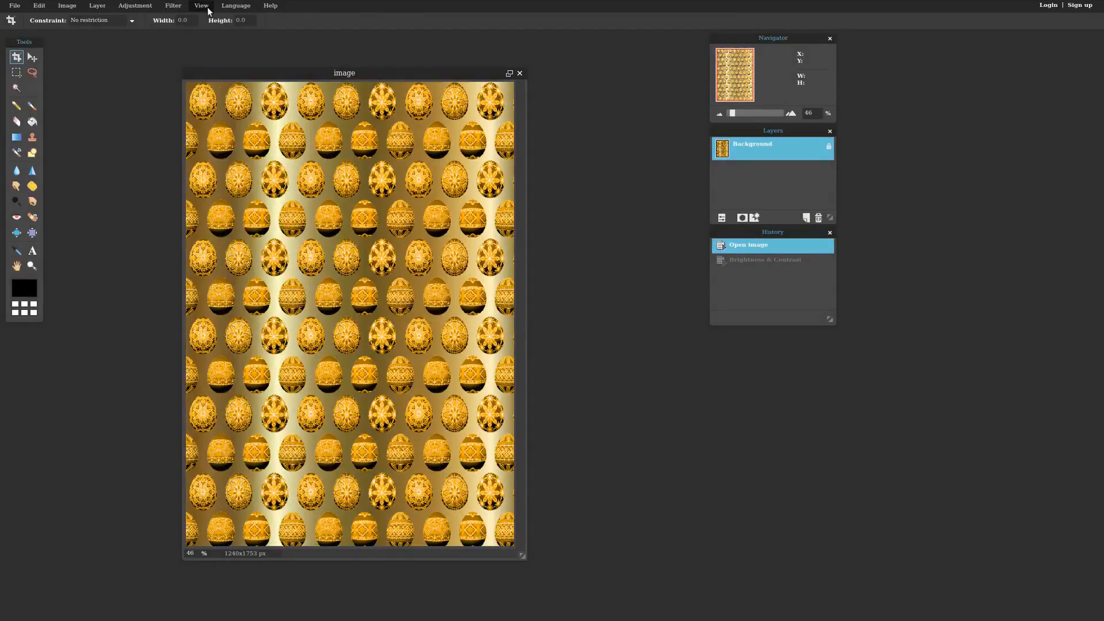
{"action": "left_click", "coordinate": [132, 7]}
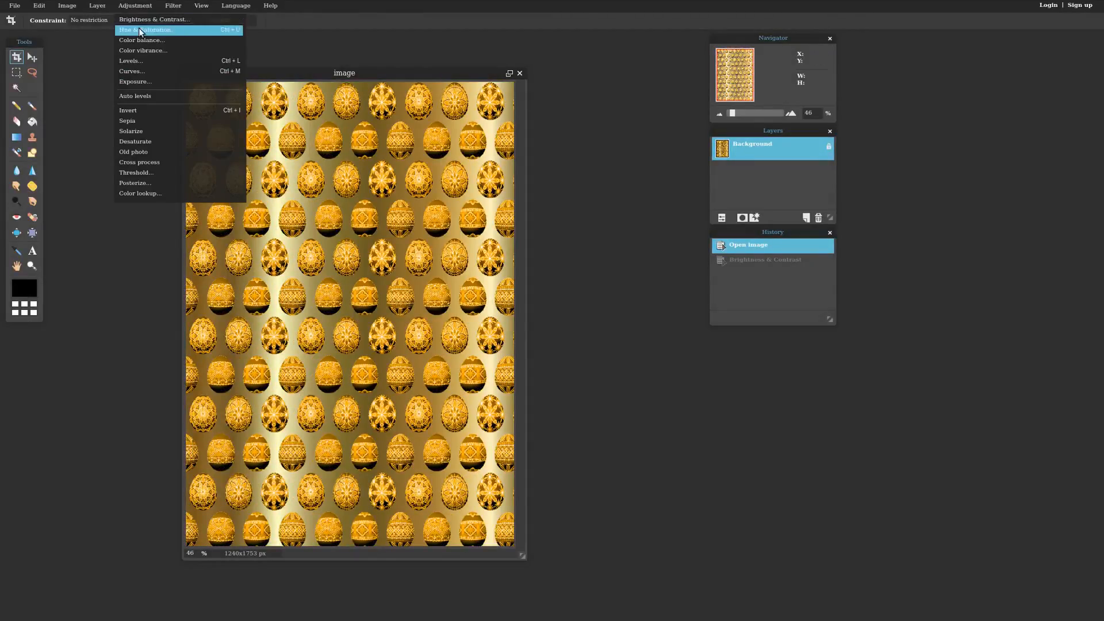
- Experiment with Hue & Saturation hue and lightness, previewing green and magenta paper
{"action": "left_click", "coordinate": [147, 30]}
{"action": "mouse_move", "coordinate": [427, 203]}
{"action": "left_mouse_down"}
{"action": "mouse_move", "coordinate": [489, 185]}
{"action": "mouse_move", "coordinate": [512, 216]}
{"action": "mouse_move", "coordinate": [437, 215]}
{"action": "left_mouse_up"}
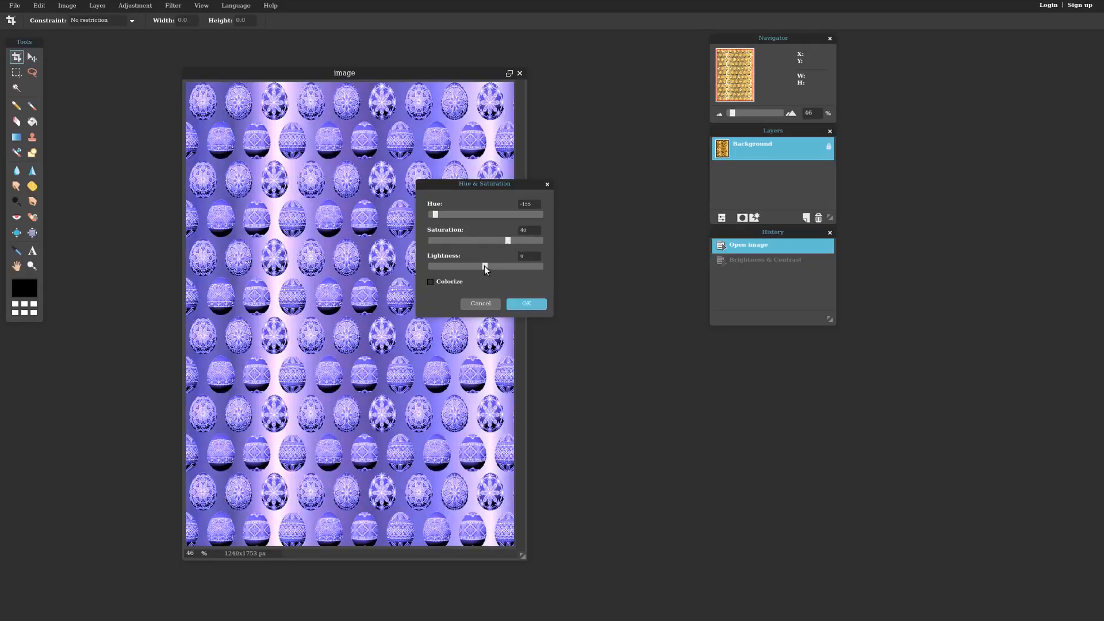
{"action": "left_click_drag", "start_coordinate": [486, 270], "coordinate": [471, 269]}
{"action": "left_click_drag", "start_coordinate": [435, 216], "coordinate": [482, 219]}
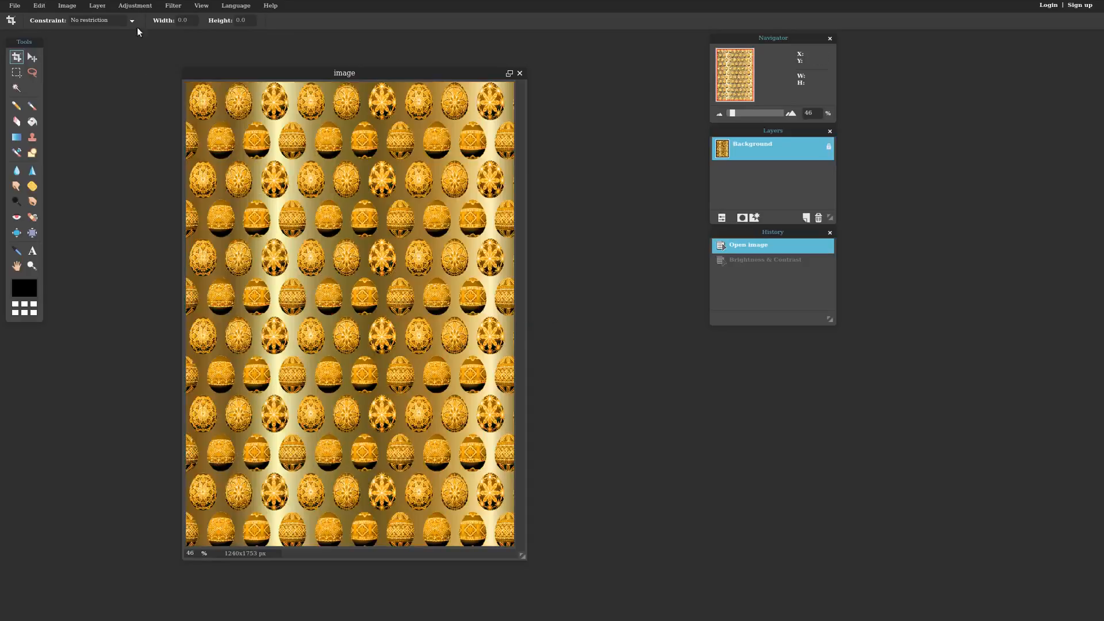
{"action": "left_click", "coordinate": [137, 6]}
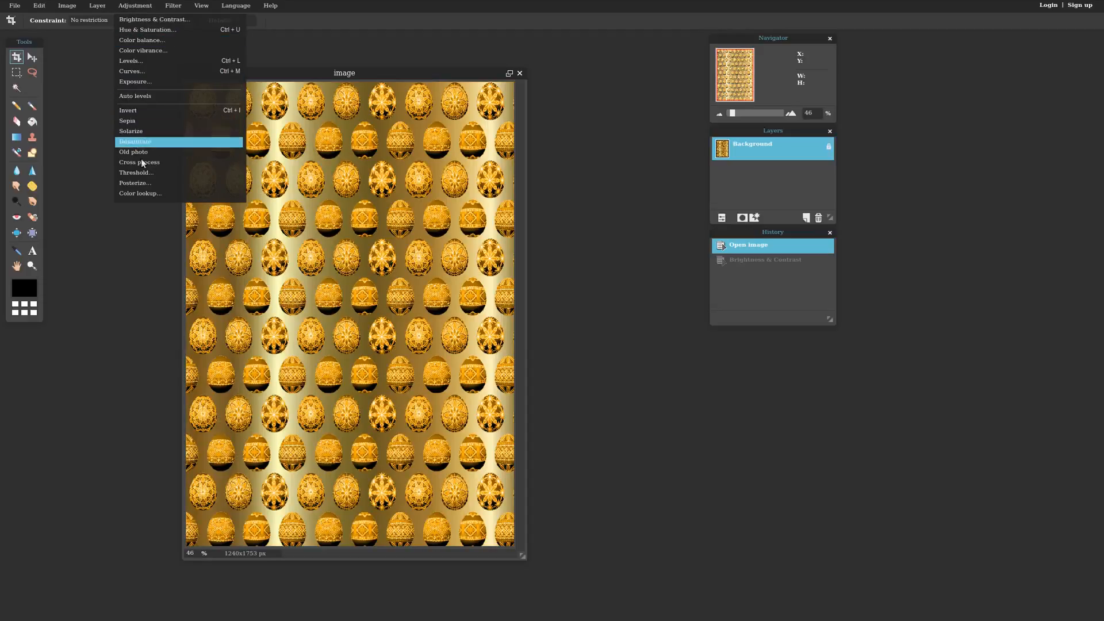
- Preview several Color lookup gradient presets, then apply the rainbow gradient to the paper
{"action": "left_click", "coordinate": [146, 193]}
{"action": "left_click_drag", "start_coordinate": [478, 147], "coordinate": [532, 131]}
{"action": "left_click", "coordinate": [522, 212]}
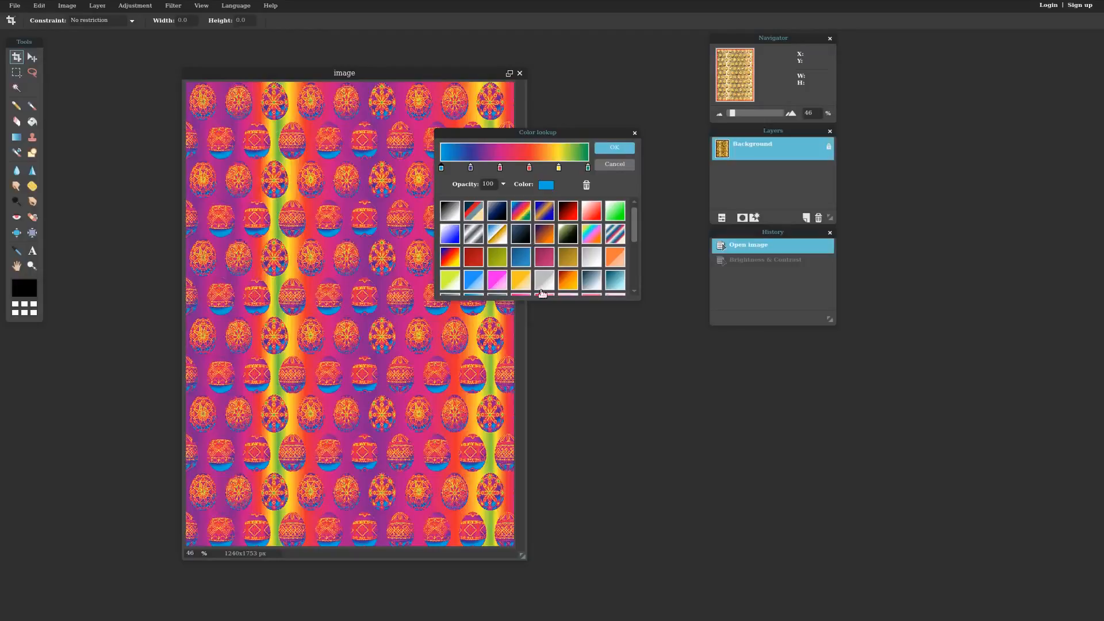
{"action": "scroll", "coordinate": [632, 225], "scroll_direction": "down", "scroll_amount": 1}
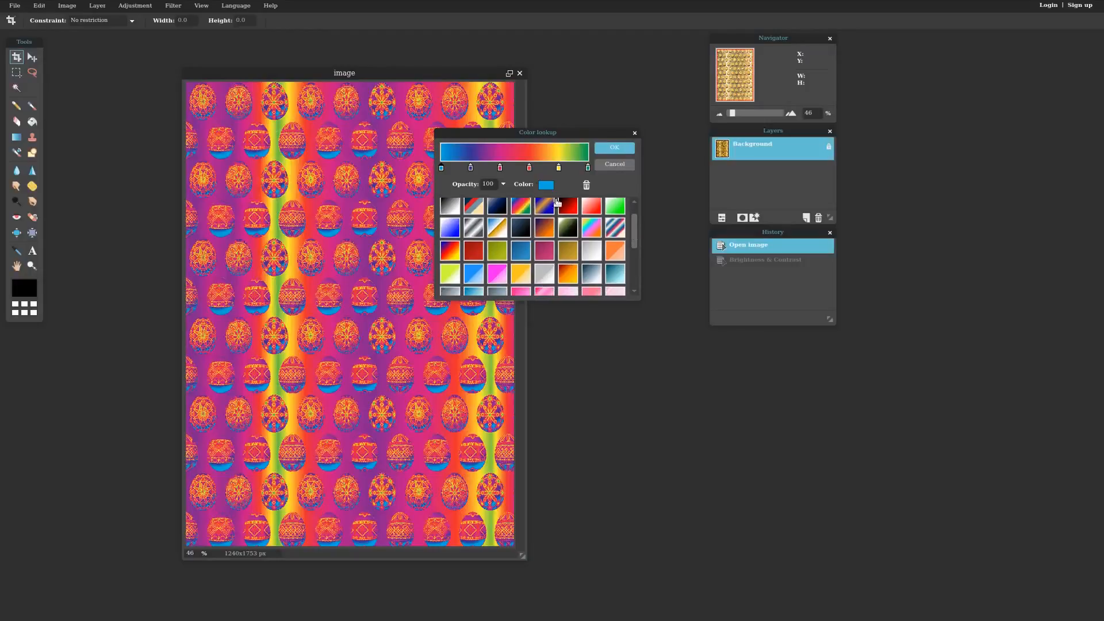
{"action": "left_click", "coordinate": [504, 226]}
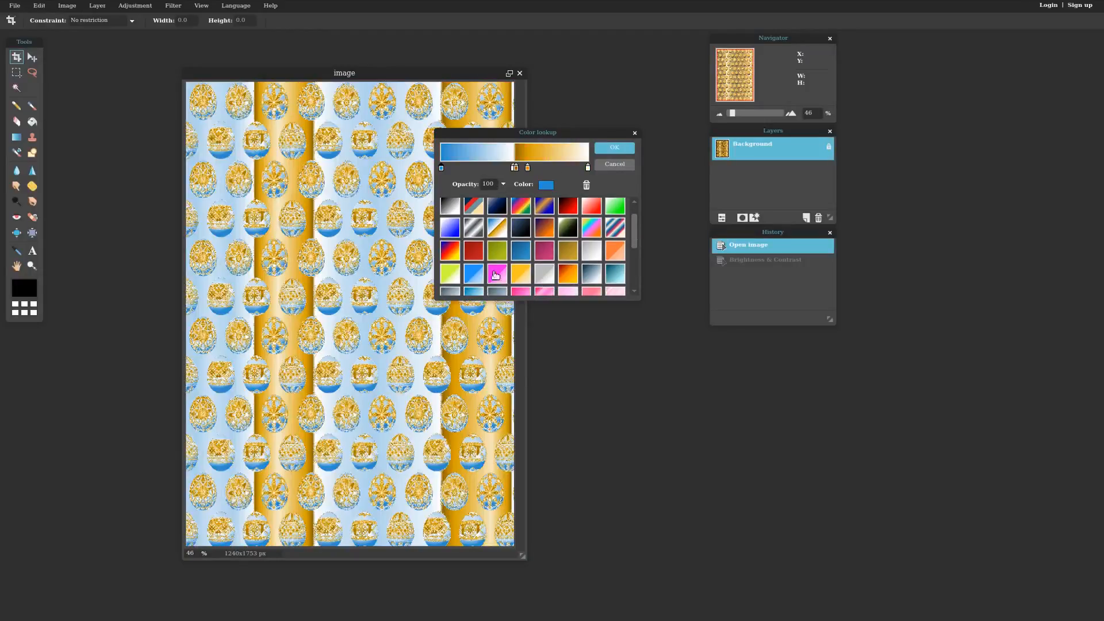
{"action": "left_click", "coordinate": [453, 231]}
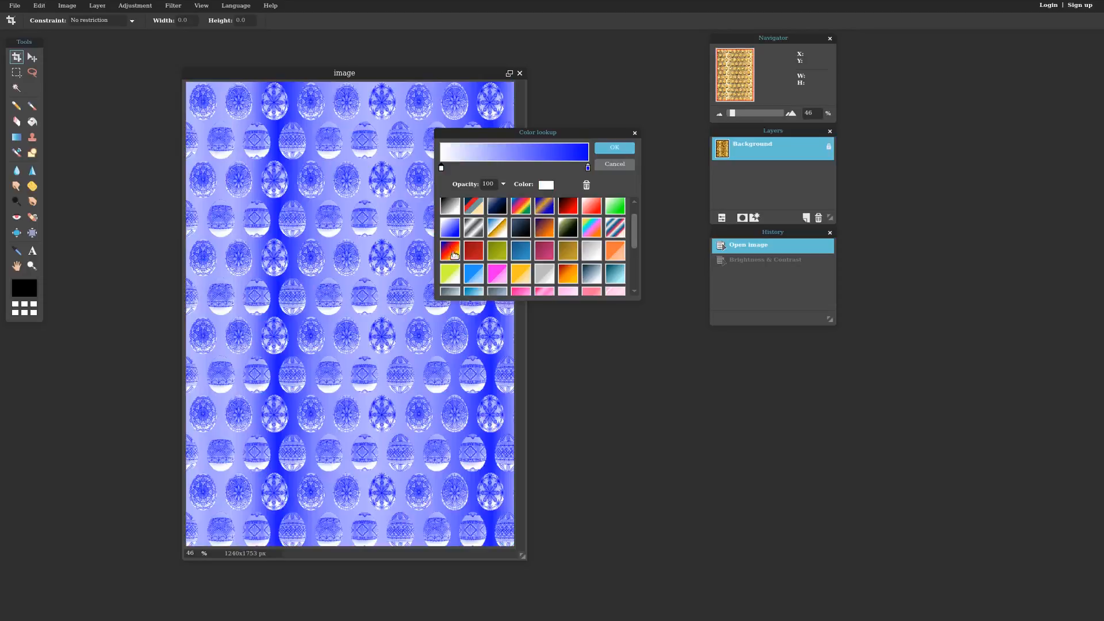
{"action": "left_click", "coordinate": [452, 252]}
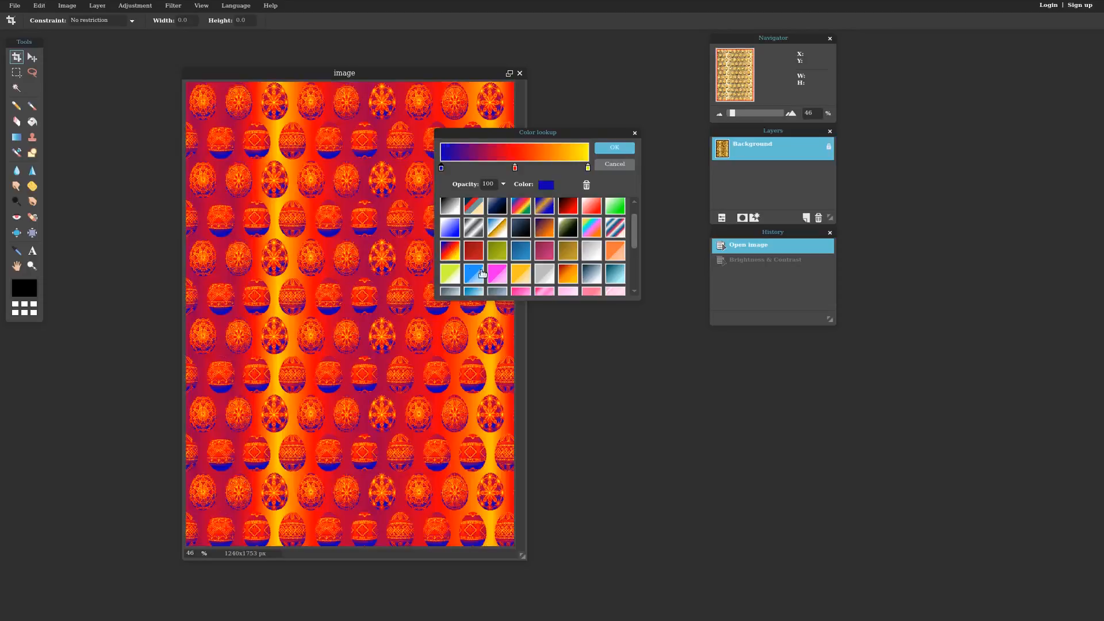
{"action": "left_click", "coordinate": [615, 230]}
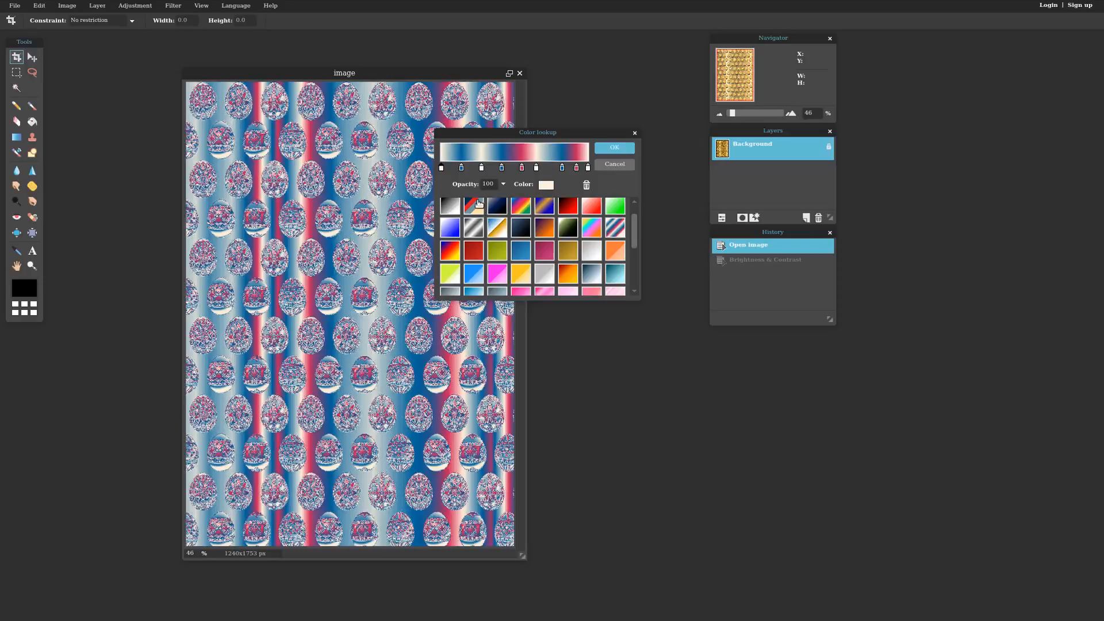
{"action": "mouse_move", "coordinate": [634, 227]}
{"action": "left_mouse_down"}
{"action": "mouse_move", "coordinate": [637, 253]}
{"action": "mouse_move", "coordinate": [637, 226]}
{"action": "left_mouse_up"}
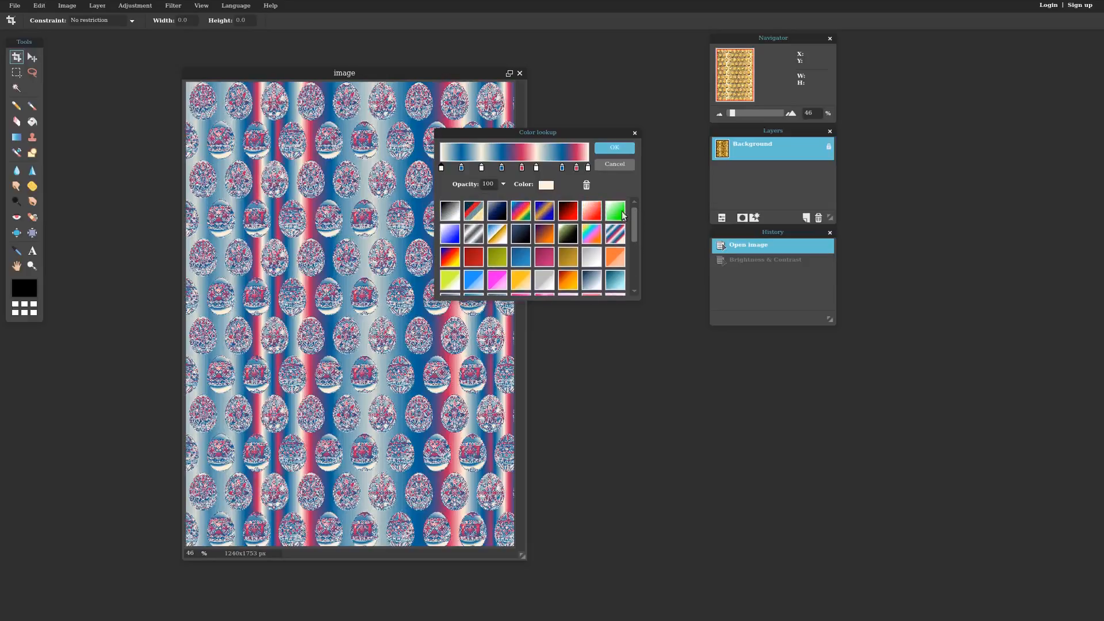
{"action": "left_click", "coordinate": [521, 212]}
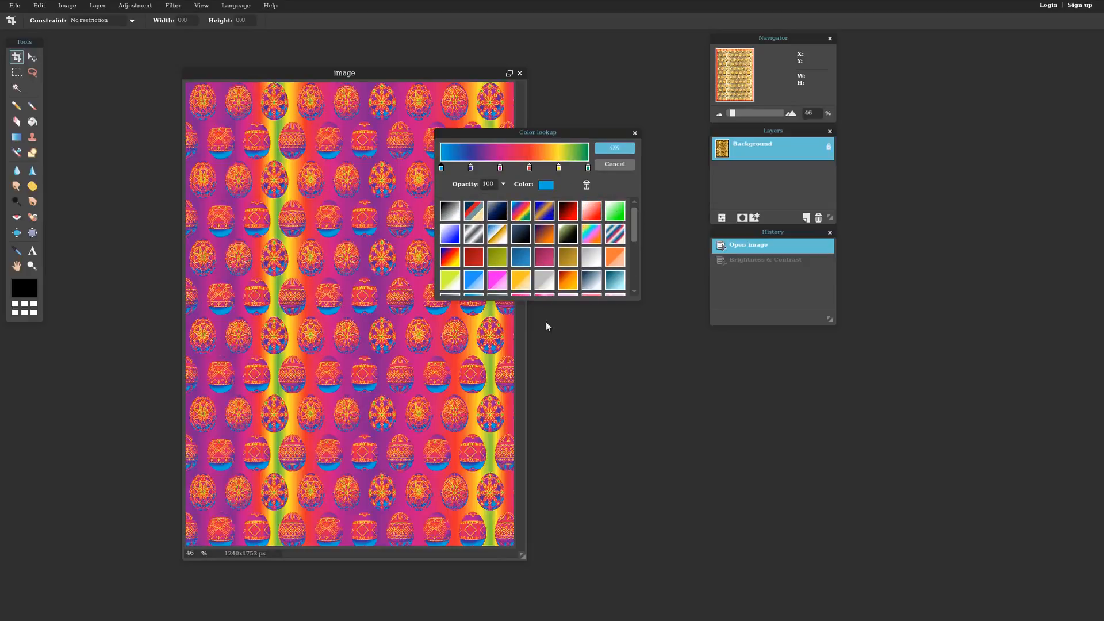
{"action": "left_click", "coordinate": [611, 148]}
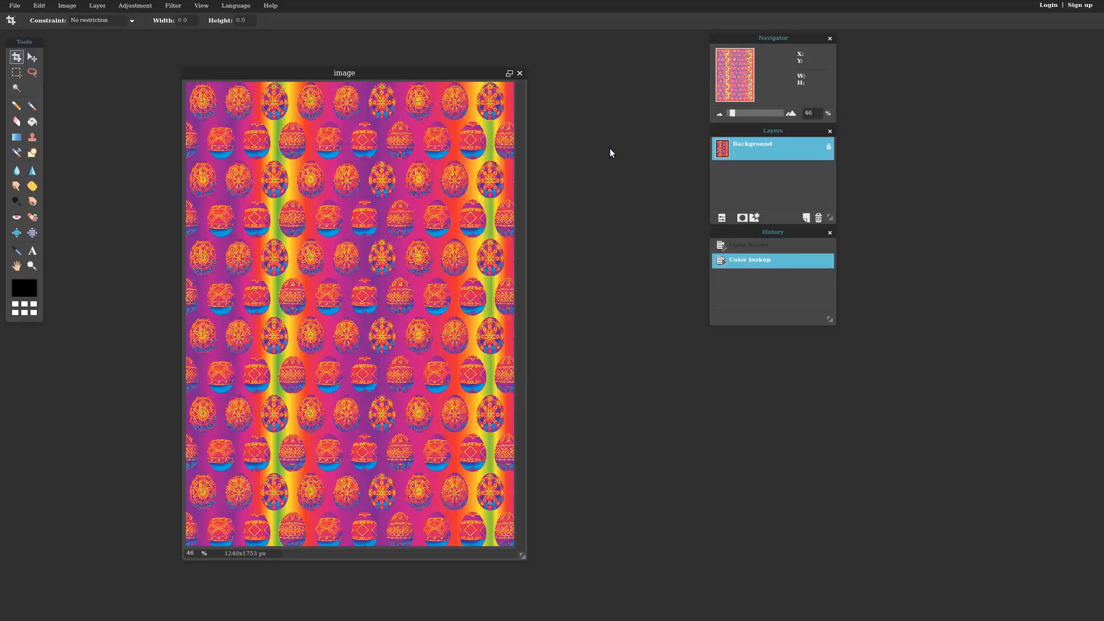
{"action": "left_click", "coordinate": [148, 7]}
- Apply Brightness & Contrast with contrast 64 and brightness -27 to the rainbow paper
{"action": "left_click", "coordinate": [152, 22]}
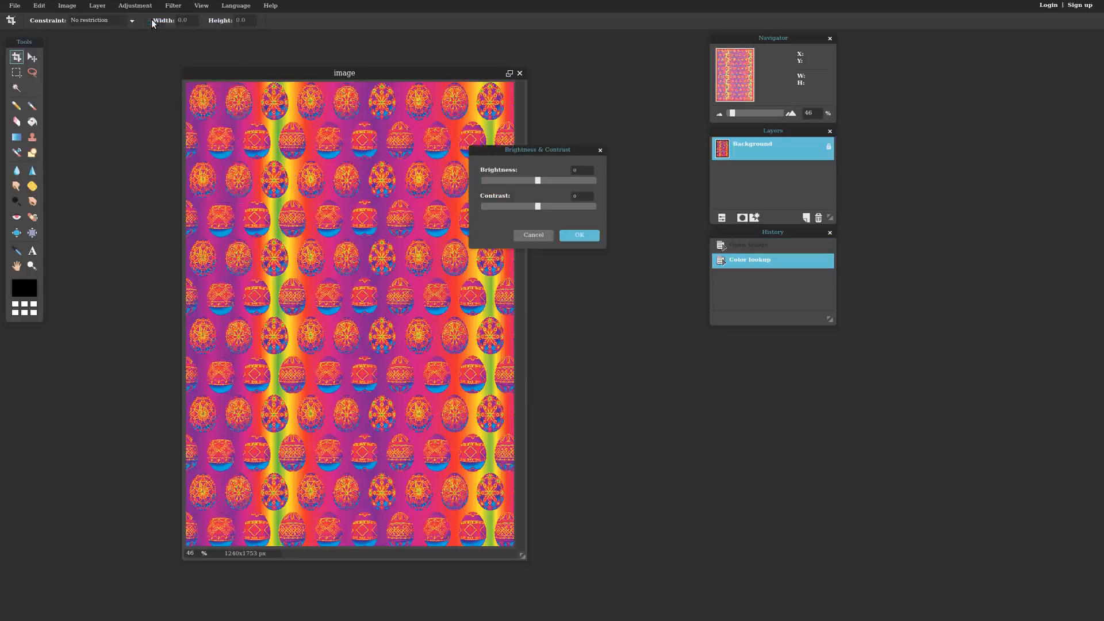
{"action": "left_click_drag", "start_coordinate": [539, 206], "coordinate": [578, 207]}
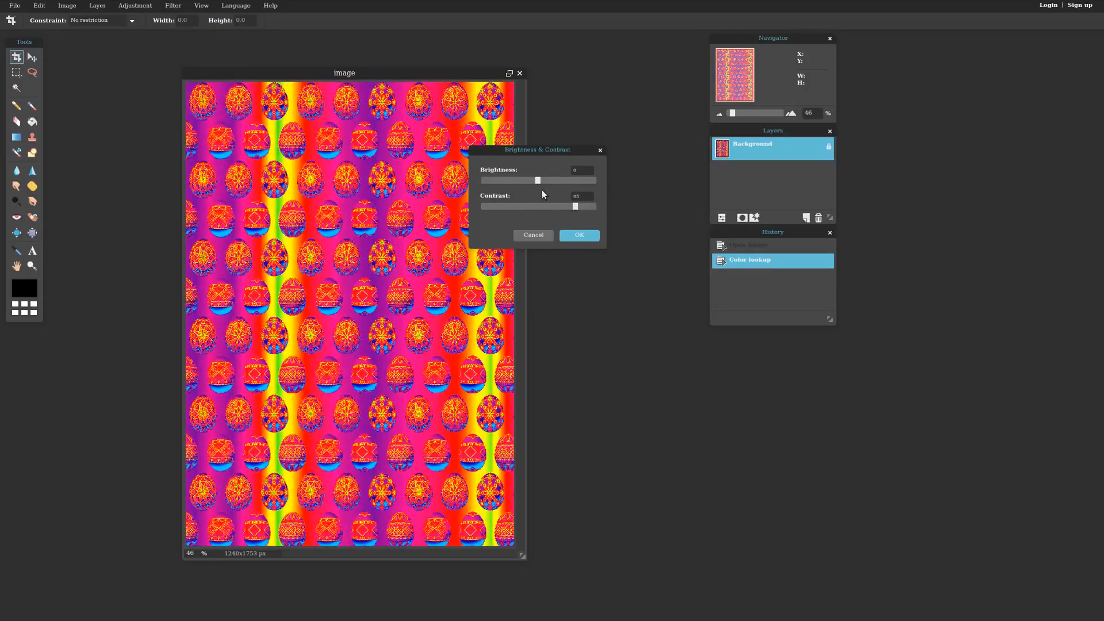
{"action": "left_click_drag", "start_coordinate": [536, 182], "coordinate": [527, 182]}
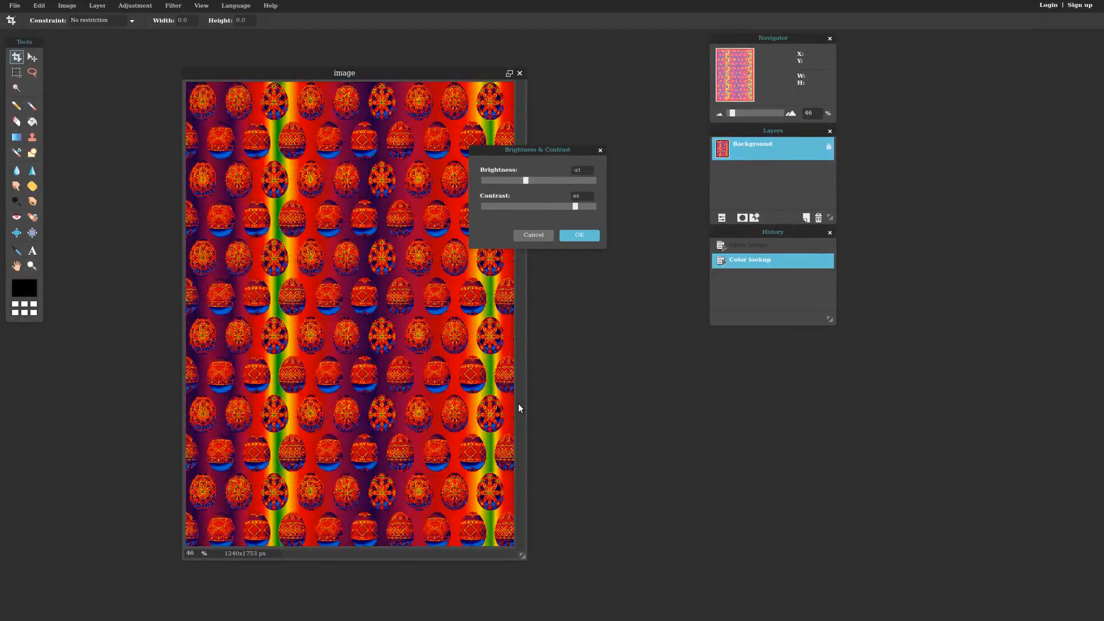
{"action": "left_click", "coordinate": [579, 236]}
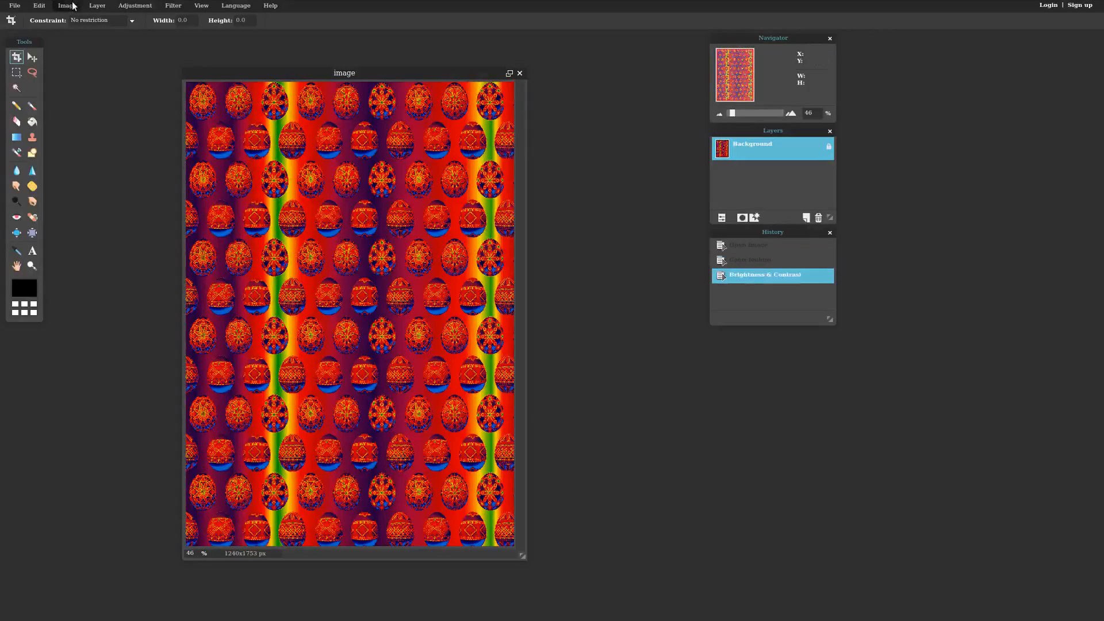
- Undo the Brightness & Contrast and Color lookup changes, restoring the original gold paper
{"action": "left_click", "coordinate": [36, 6]}
{"action": "left_click", "coordinate": [42, 19]}
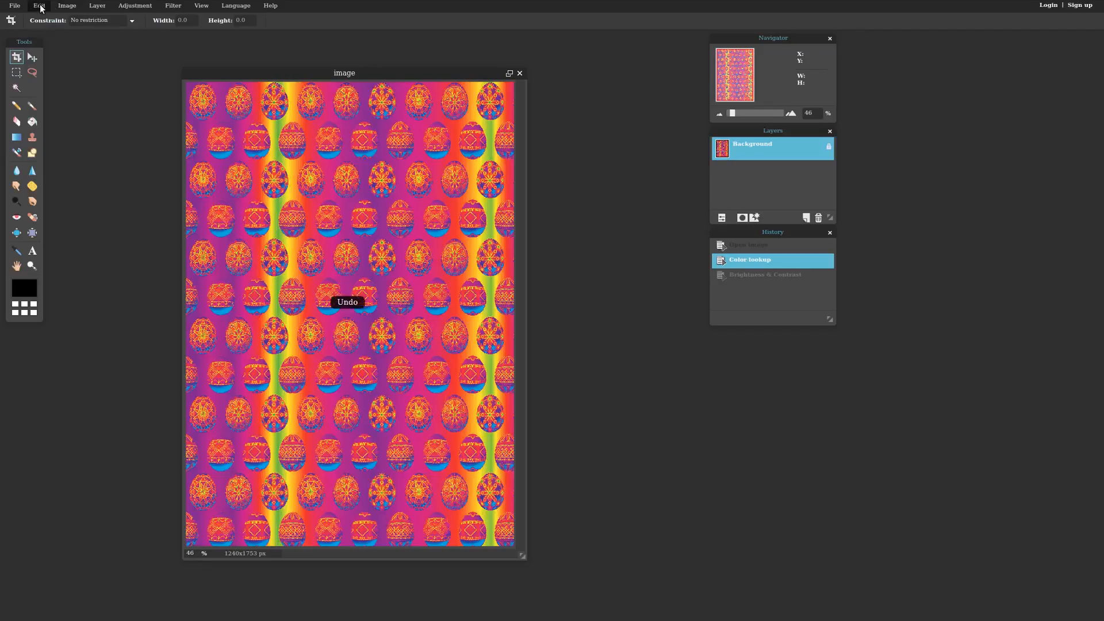
{"action": "left_click", "coordinate": [40, 6]}
{"action": "left_click", "coordinate": [43, 19]}
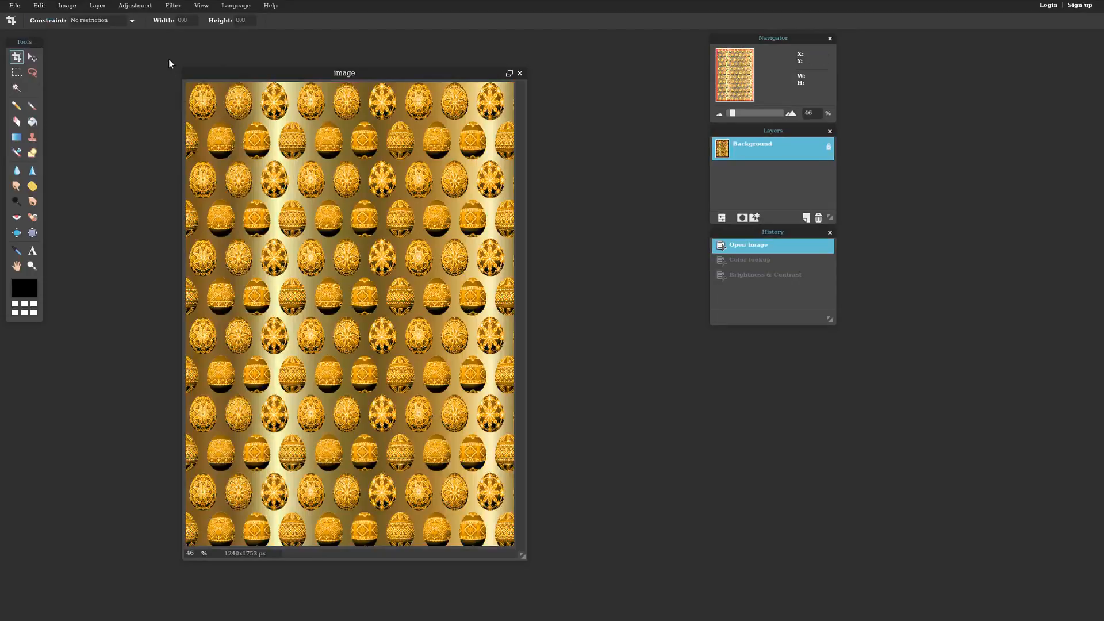
- Preview a Kaleidoscope filter at size 27 with a shifted centre, then discard it
{"action": "left_click", "coordinate": [133, 7]}
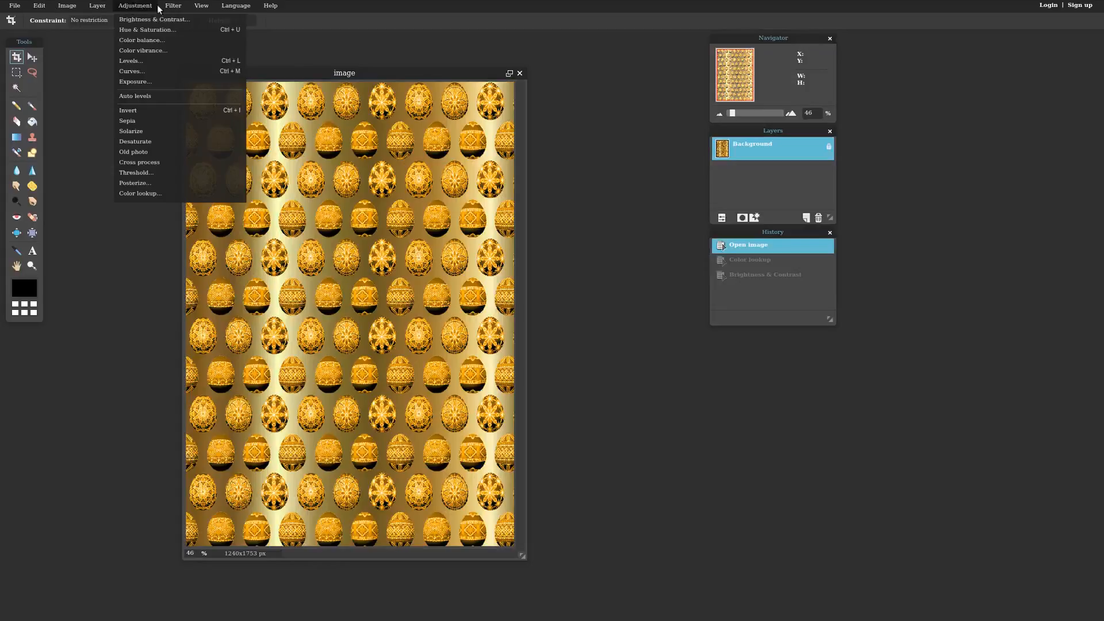
{"action": "mouse_move", "coordinate": [173, 7]}
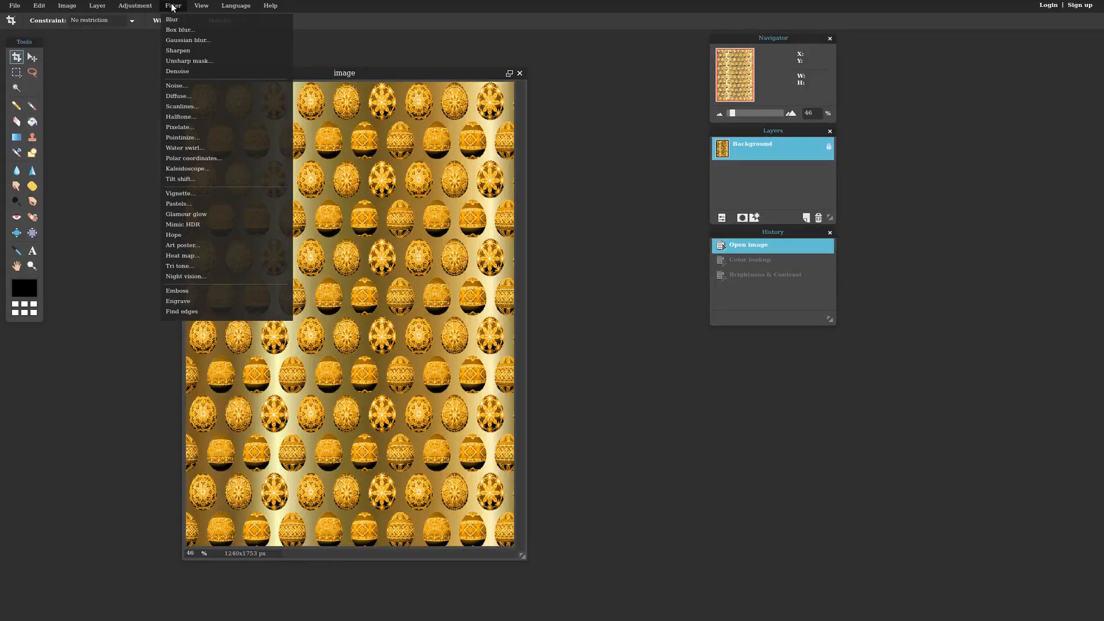
{"action": "left_click", "coordinate": [205, 168]}
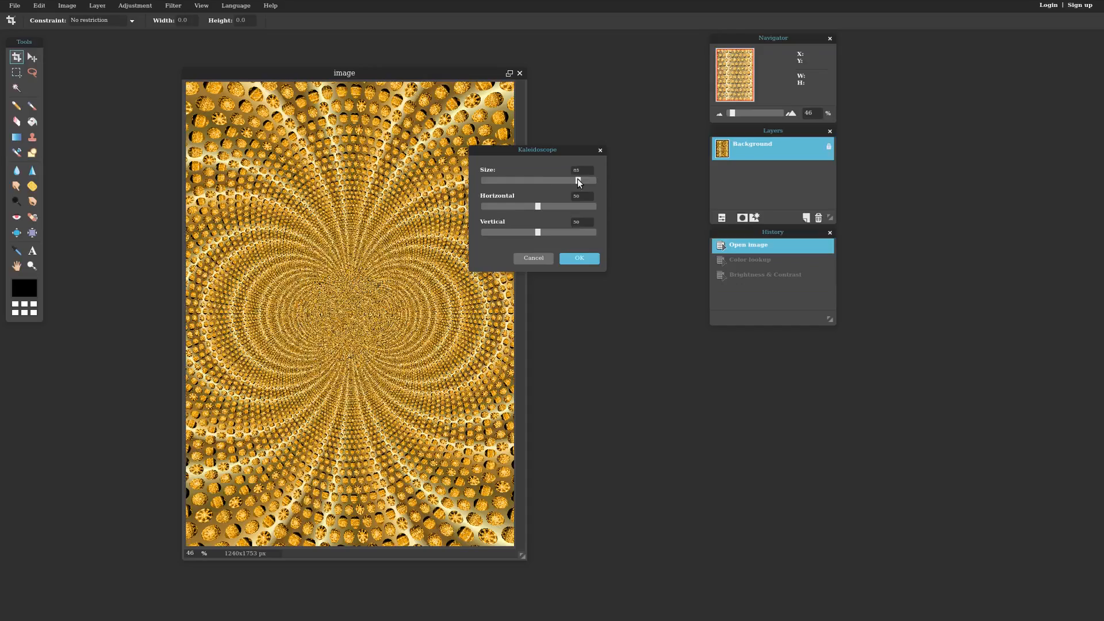
{"action": "left_click_drag", "start_coordinate": [514, 182], "coordinate": [511, 182]}
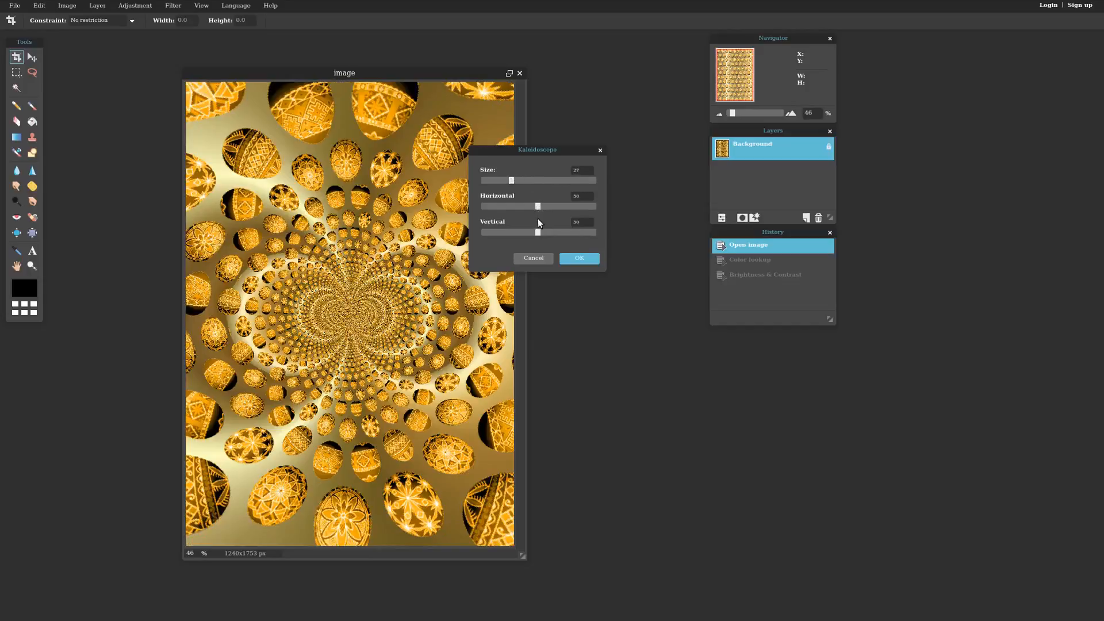
{"action": "left_click_drag", "start_coordinate": [593, 231], "coordinate": [560, 232]}
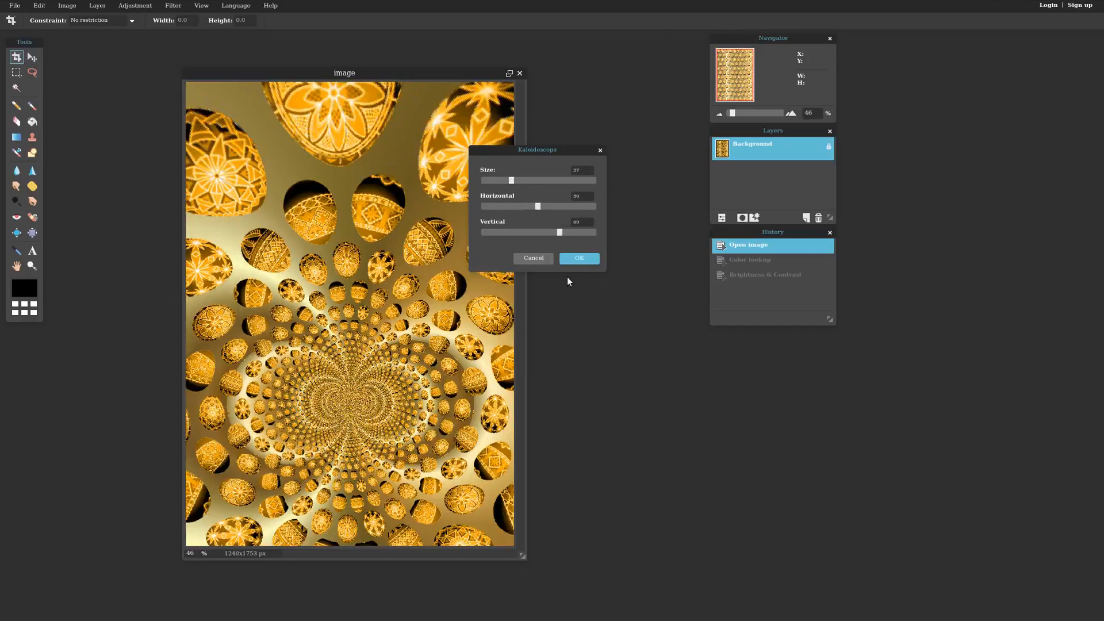
{"action": "left_click", "coordinate": [534, 257]}
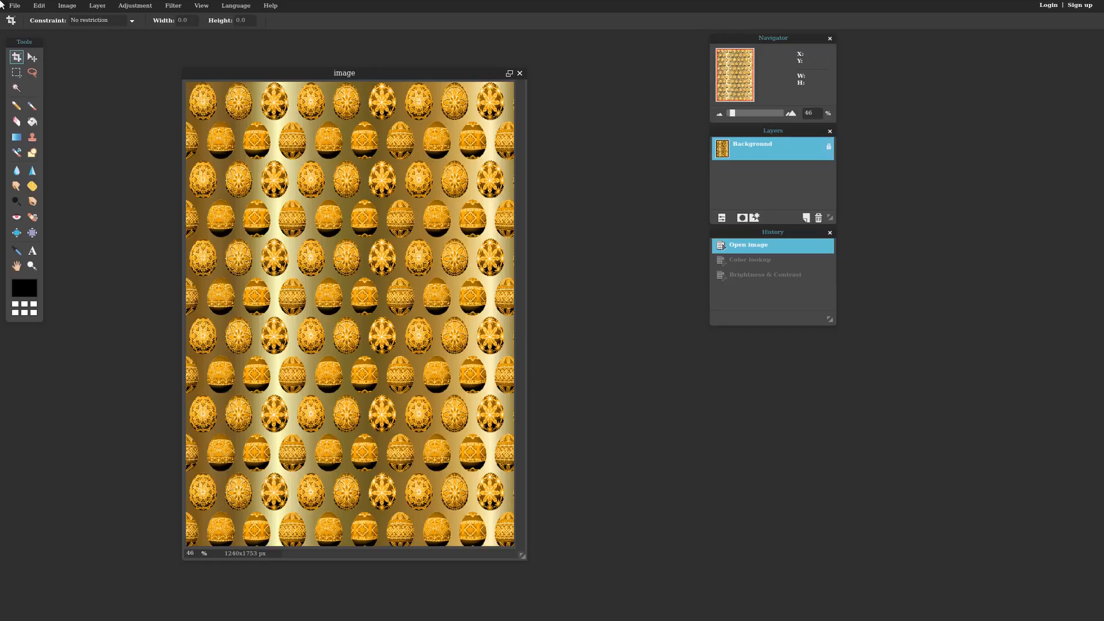
{"action": "left_click", "coordinate": [175, 8]}
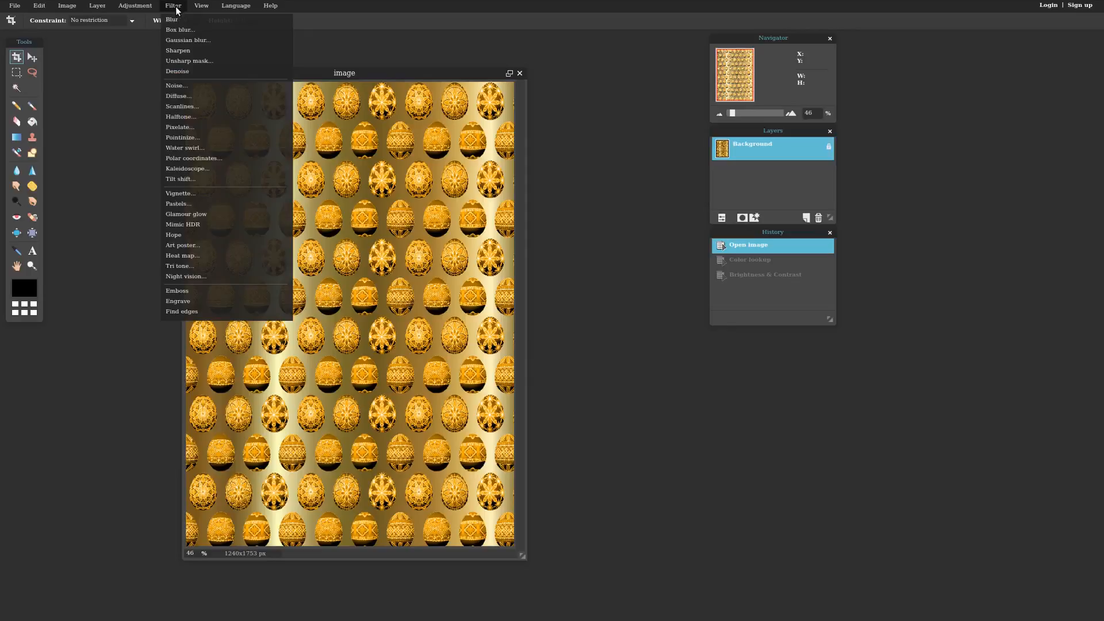
- Preview a Water swirl filter enlarged to size 248, then discard it
{"action": "left_click", "coordinate": [190, 148]}
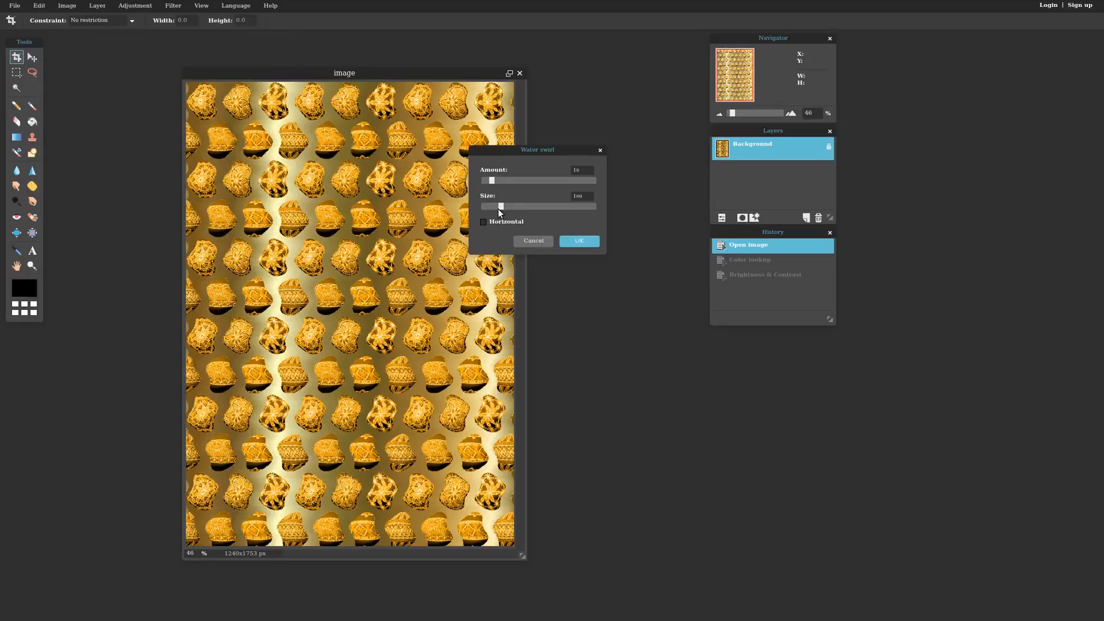
{"action": "left_click_drag", "start_coordinate": [493, 205], "coordinate": [493, 206]}
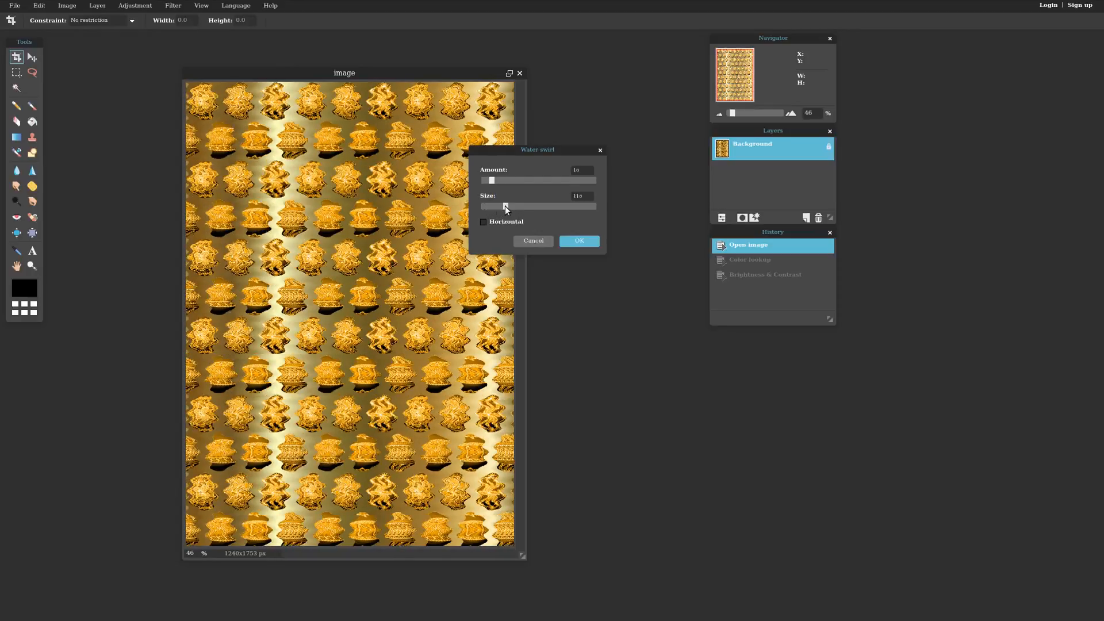
{"action": "left_click_drag", "start_coordinate": [505, 206], "coordinate": [535, 206]}
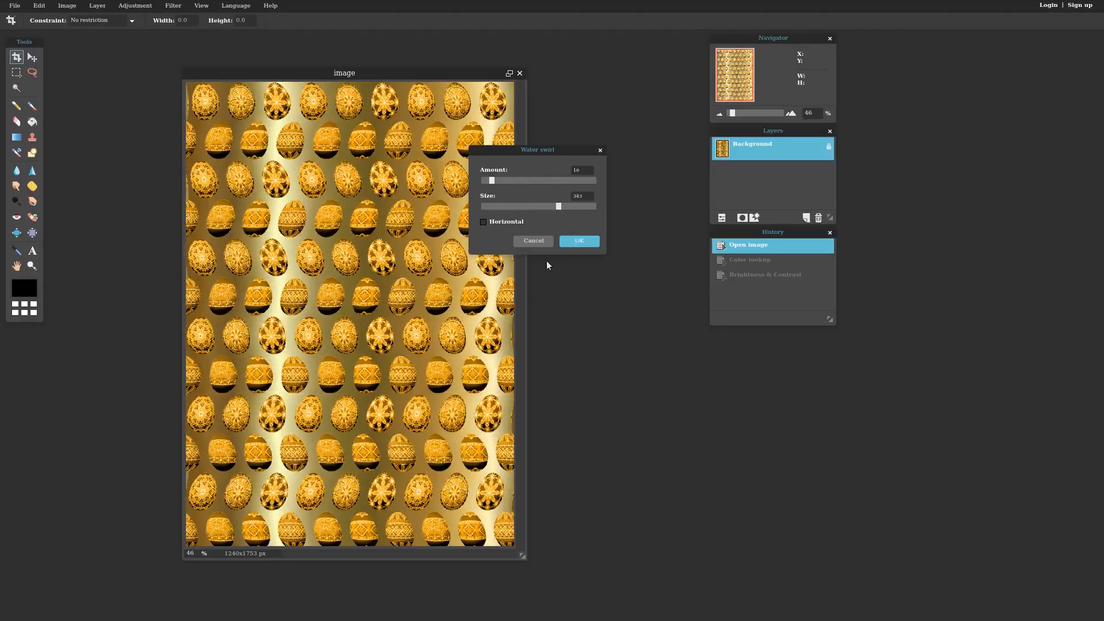
{"action": "left_click", "coordinate": [543, 242]}
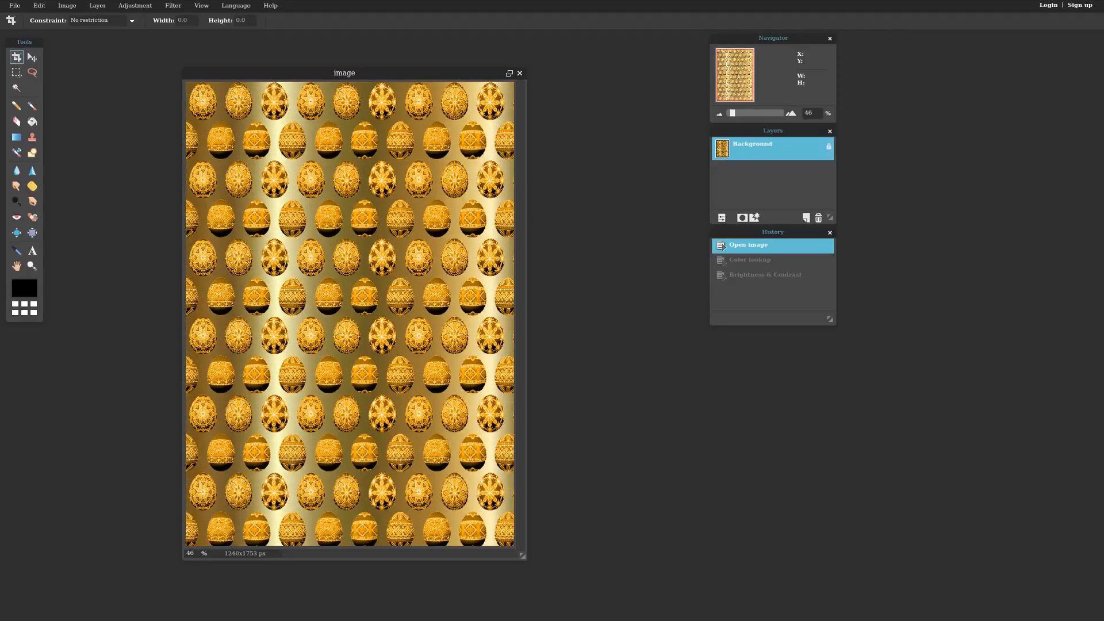
{"action": "left_click", "coordinate": [134, 5]}
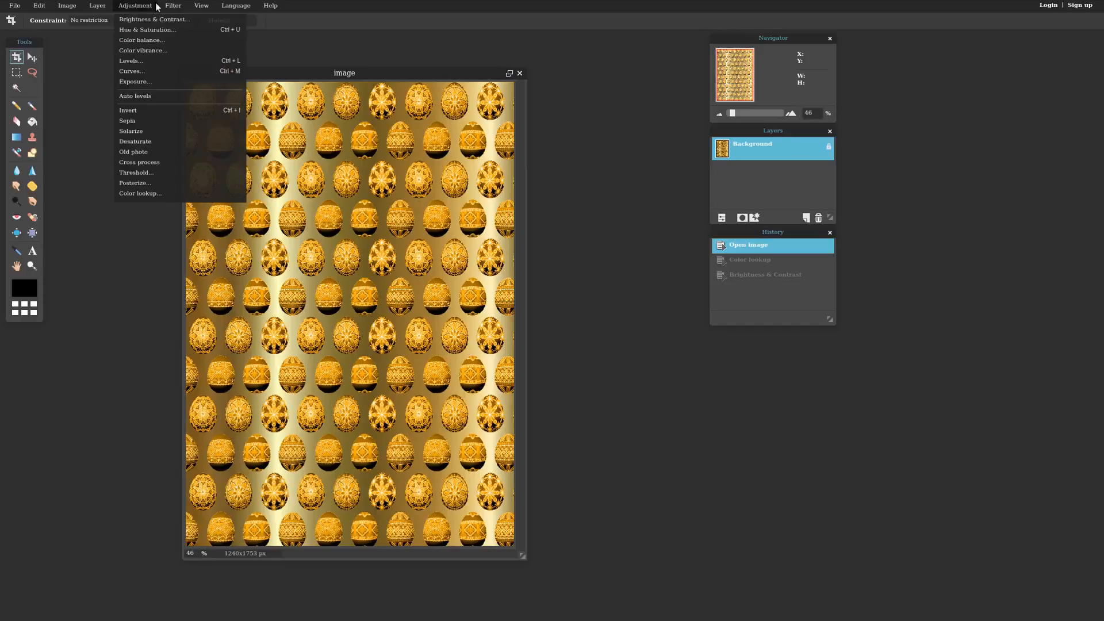
{"action": "mouse_move", "coordinate": [171, 7]}
{"action": "mouse_move", "coordinate": [39, 7]}
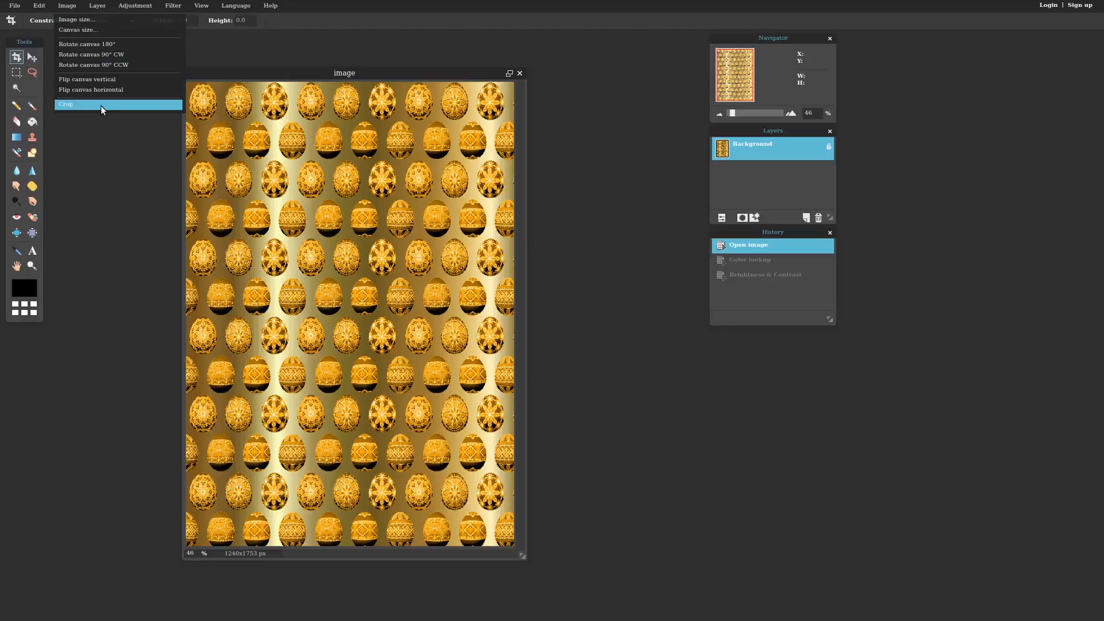
- Select a tall rectangle in the centre of the egg paper with the Rectangular Marquee
{"action": "left_click", "coordinate": [337, 16]}
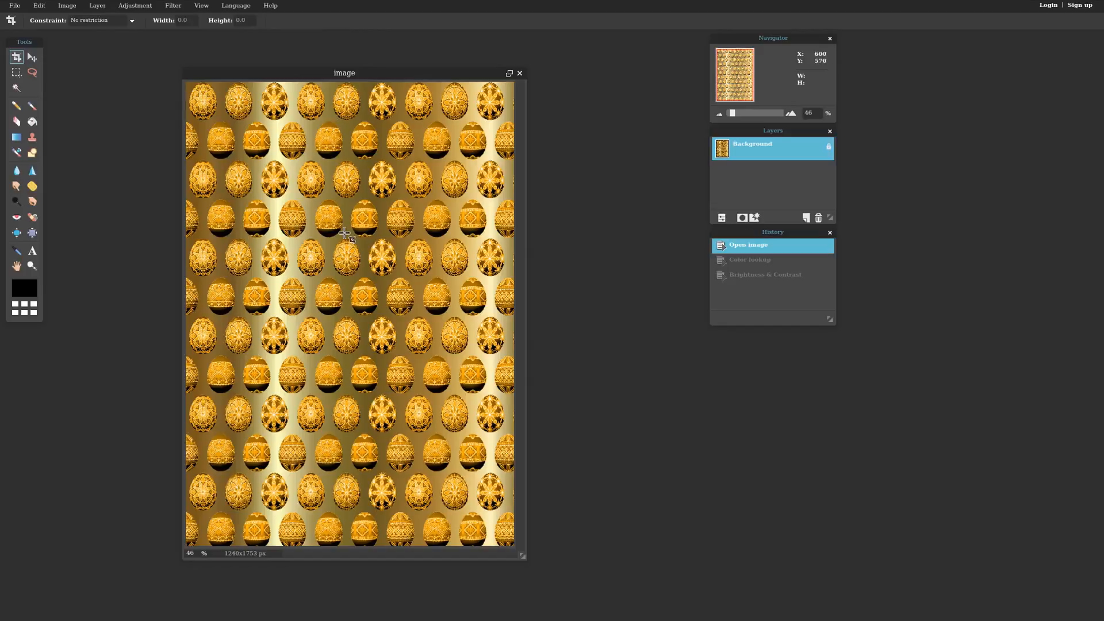
{"action": "left_click", "coordinate": [16, 72]}
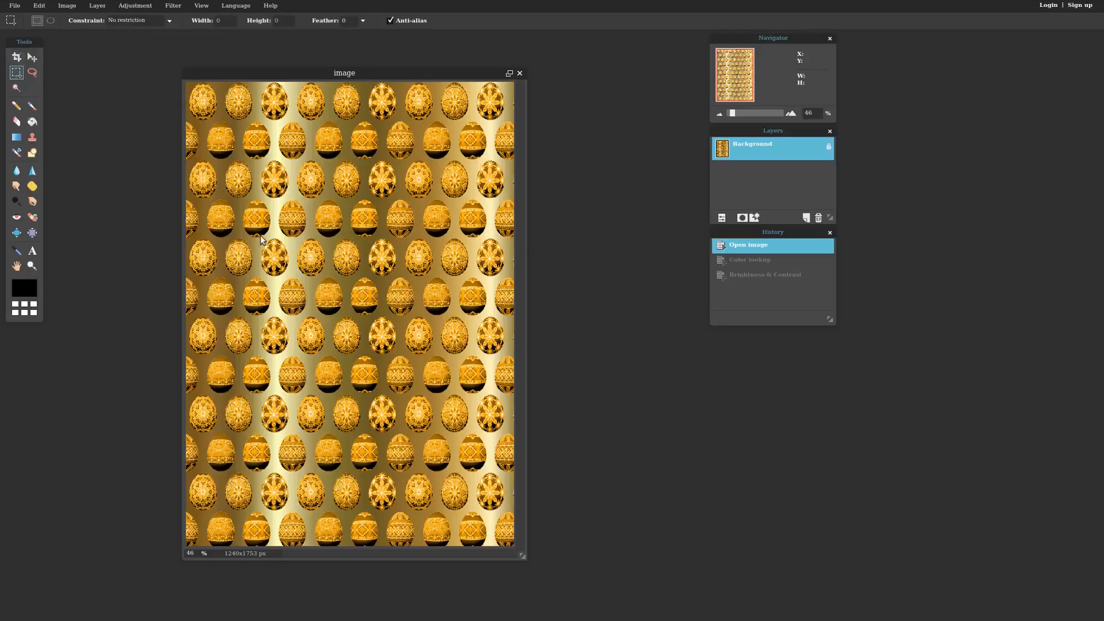
{"action": "left_click_drag", "start_coordinate": [273, 152], "coordinate": [437, 421]}
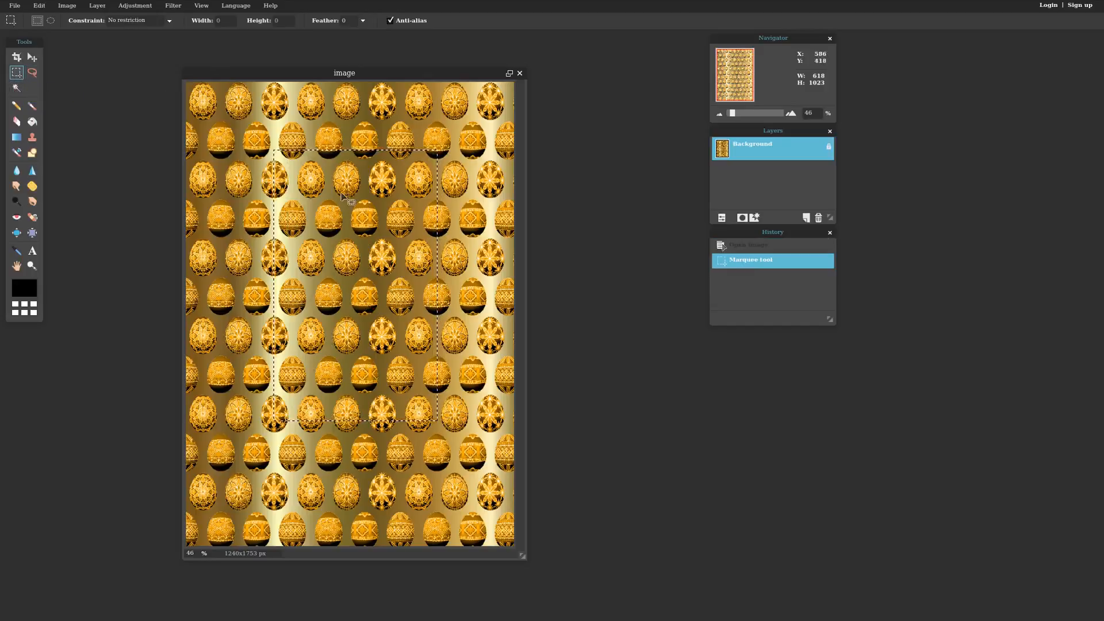
- Try darkening the selection with Brightness & Contrast, then cancel it
{"action": "left_click", "coordinate": [137, 7]}
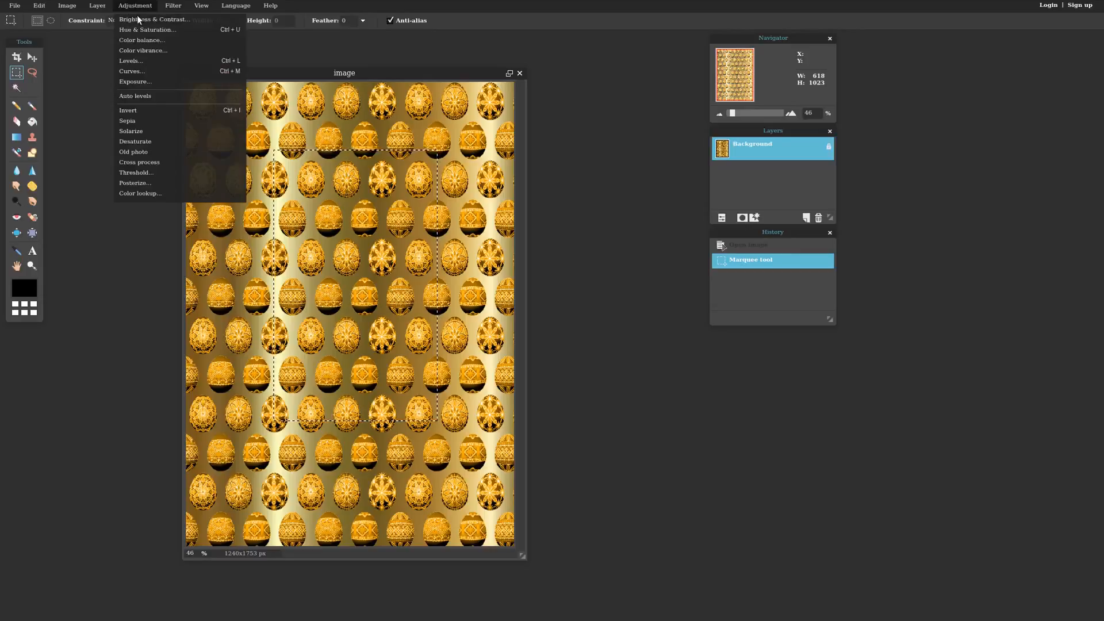
{"action": "left_click", "coordinate": [138, 20]}
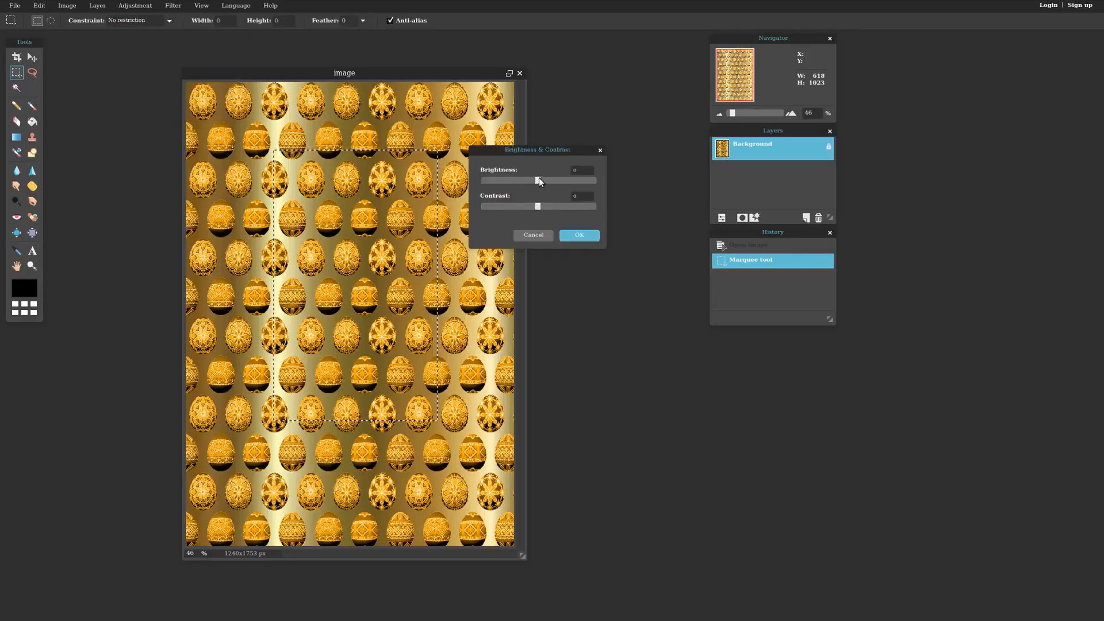
{"action": "left_click_drag", "start_coordinate": [538, 179], "coordinate": [542, 209]}
{"action": "left_click", "coordinate": [535, 235]}
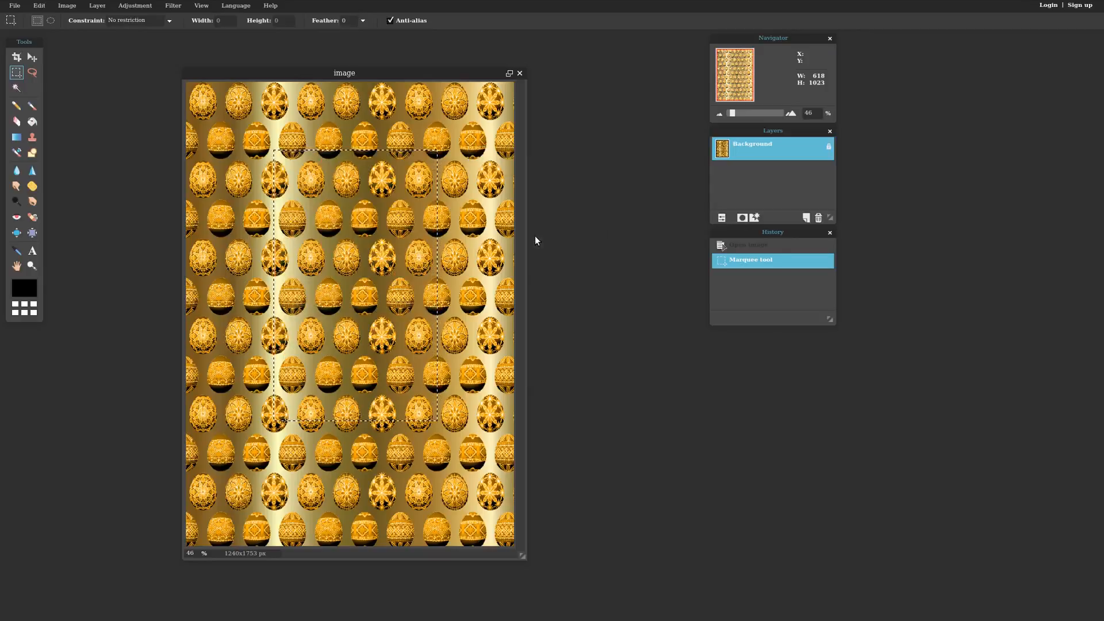
- Use Hue & Saturation to shift the selected rectangle to a darker, less saturated teal
{"action": "left_click", "coordinate": [138, 7]}
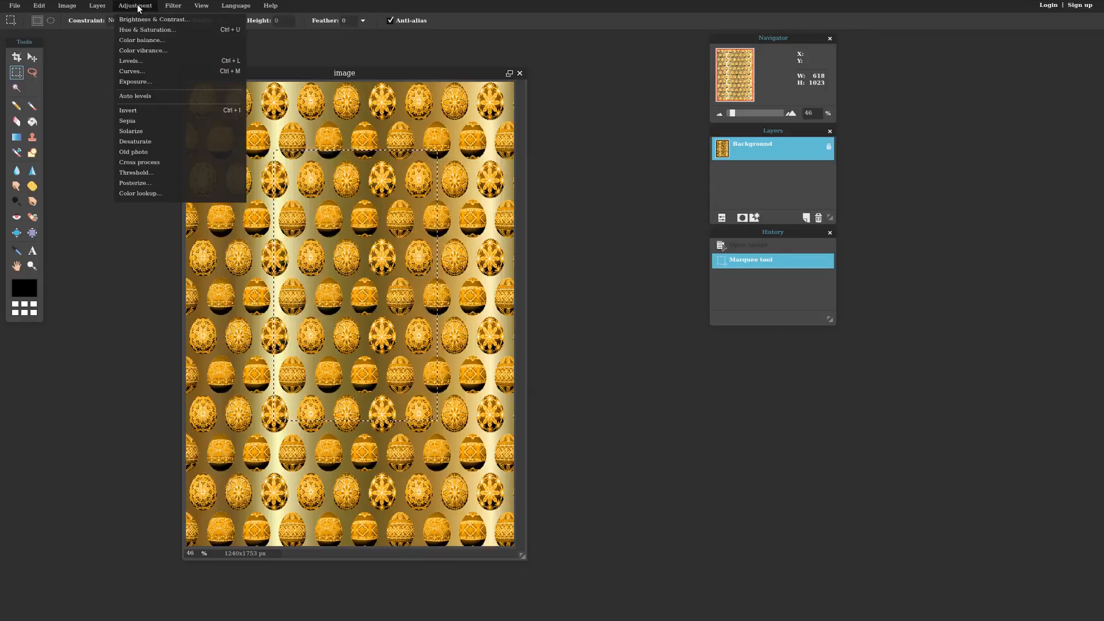
{"action": "left_click", "coordinate": [147, 30]}
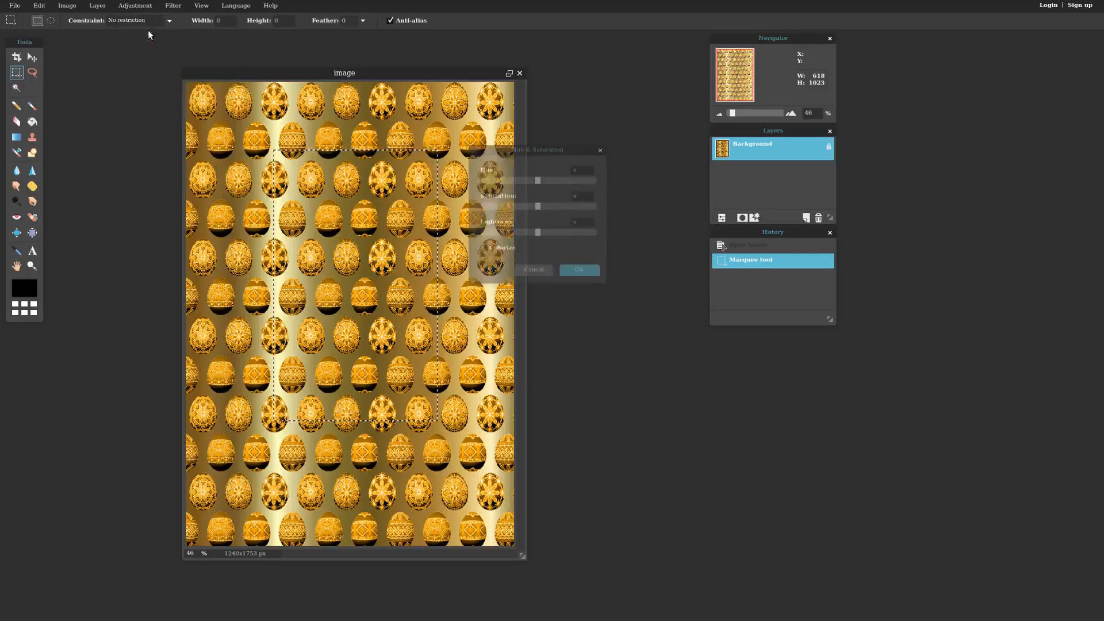
{"action": "left_click_drag", "start_coordinate": [538, 179], "coordinate": [586, 207]}
{"action": "left_click_drag", "start_coordinate": [537, 233], "coordinate": [523, 231]}
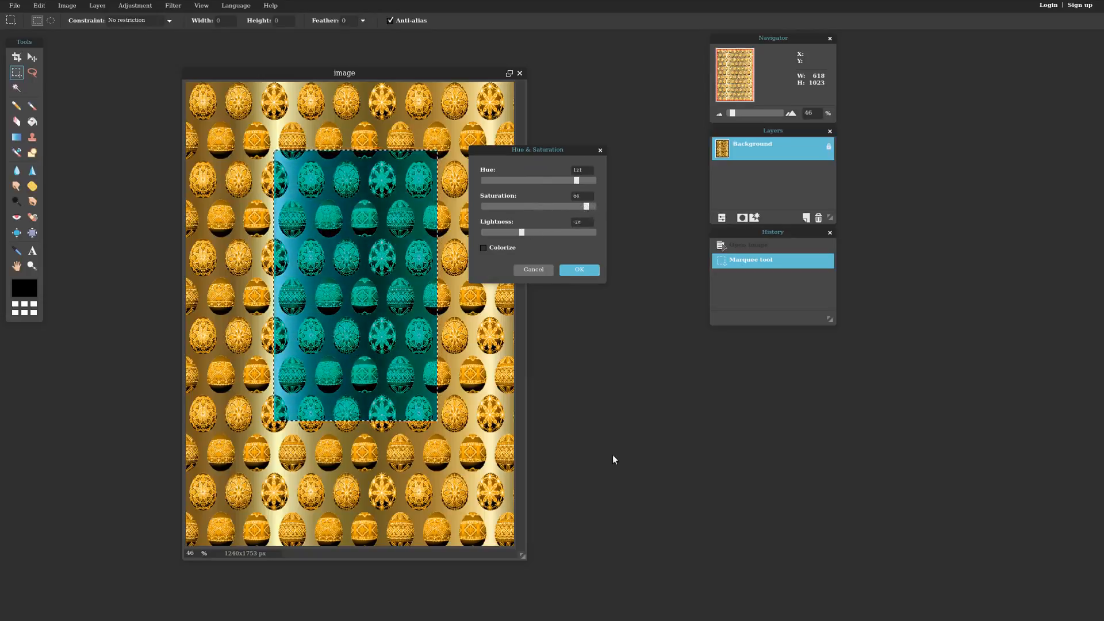
{"action": "left_click", "coordinate": [574, 270]}
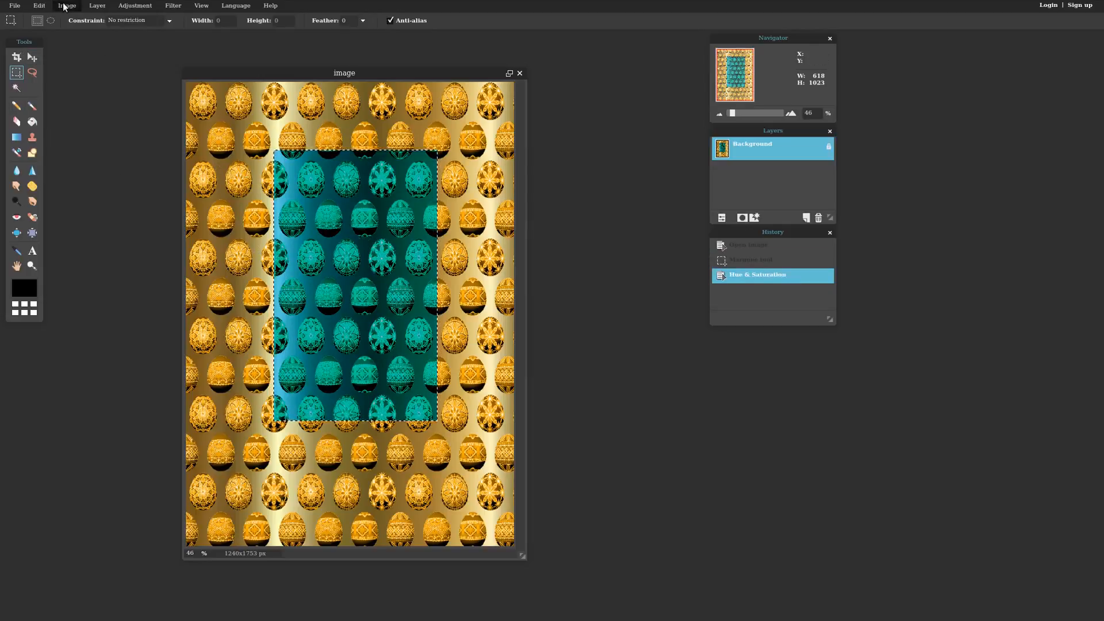
- Deselect all and leave fullscreen to show the browser again
{"action": "left_click", "coordinate": [40, 5]}
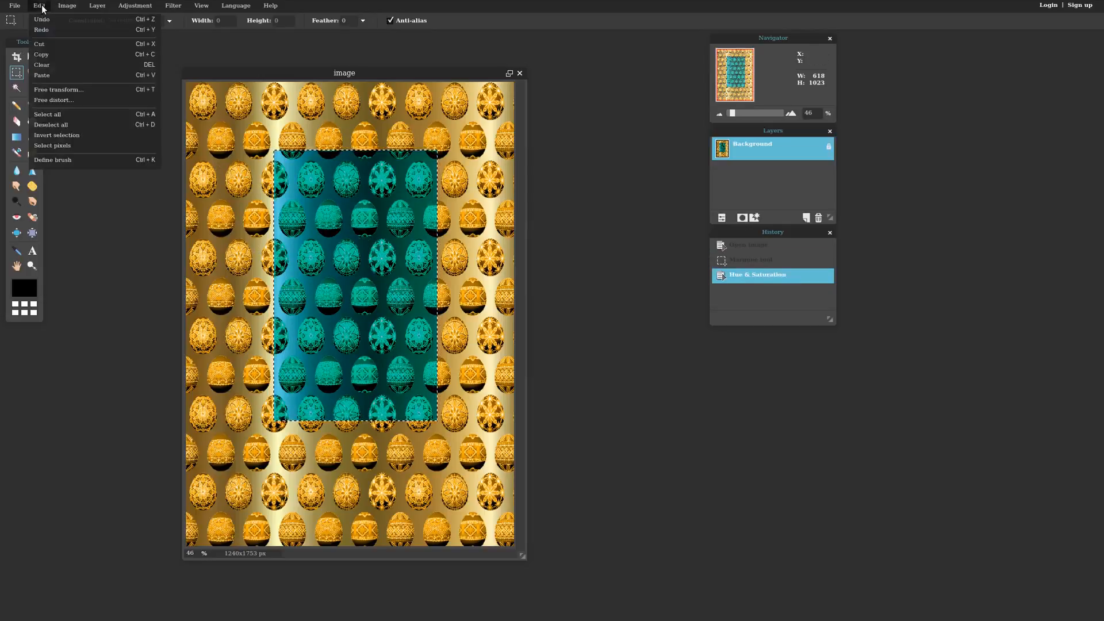
{"action": "left_click", "coordinate": [52, 124]}
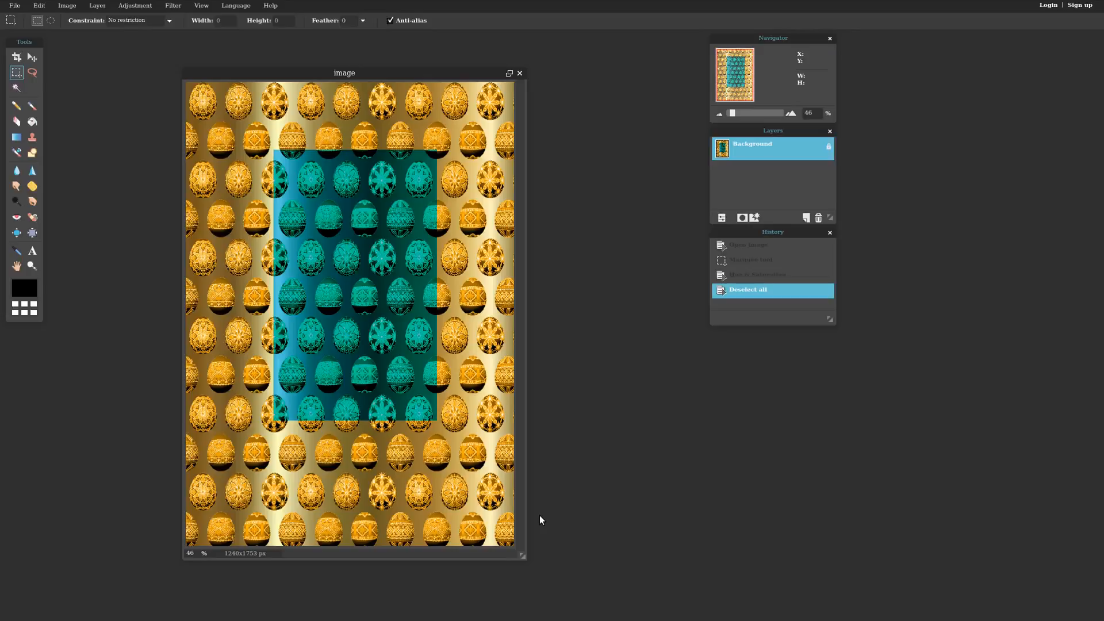
{"action": "key", "text": "Escape"}
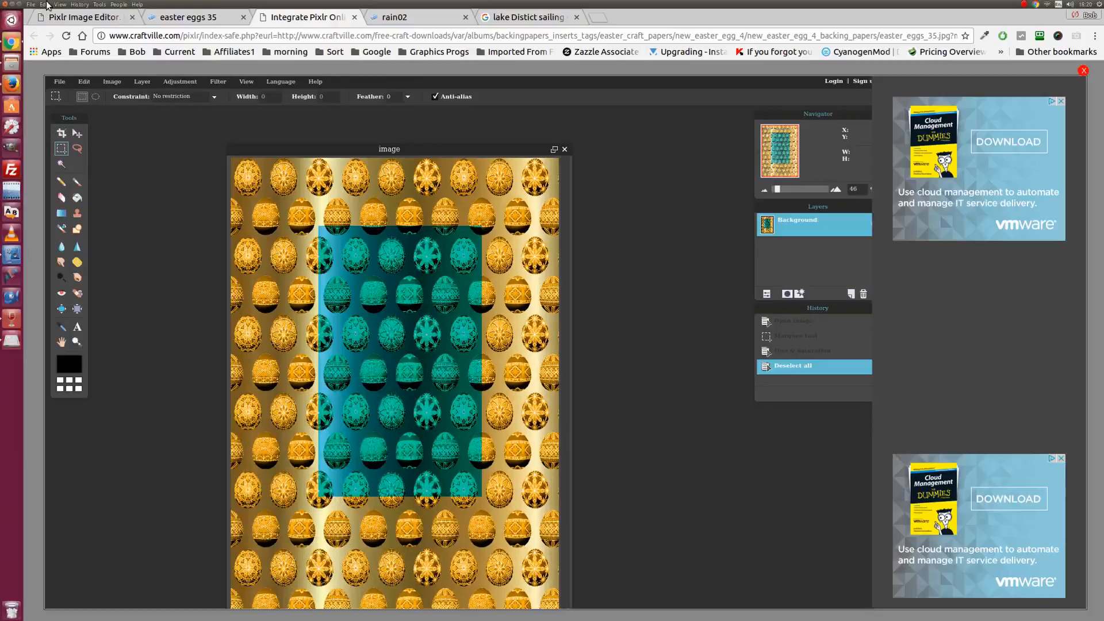
- Open the rain02 raindrop backing paper from the Craftville gallery in Pixlr Editor
{"action": "left_click", "coordinate": [414, 17]}
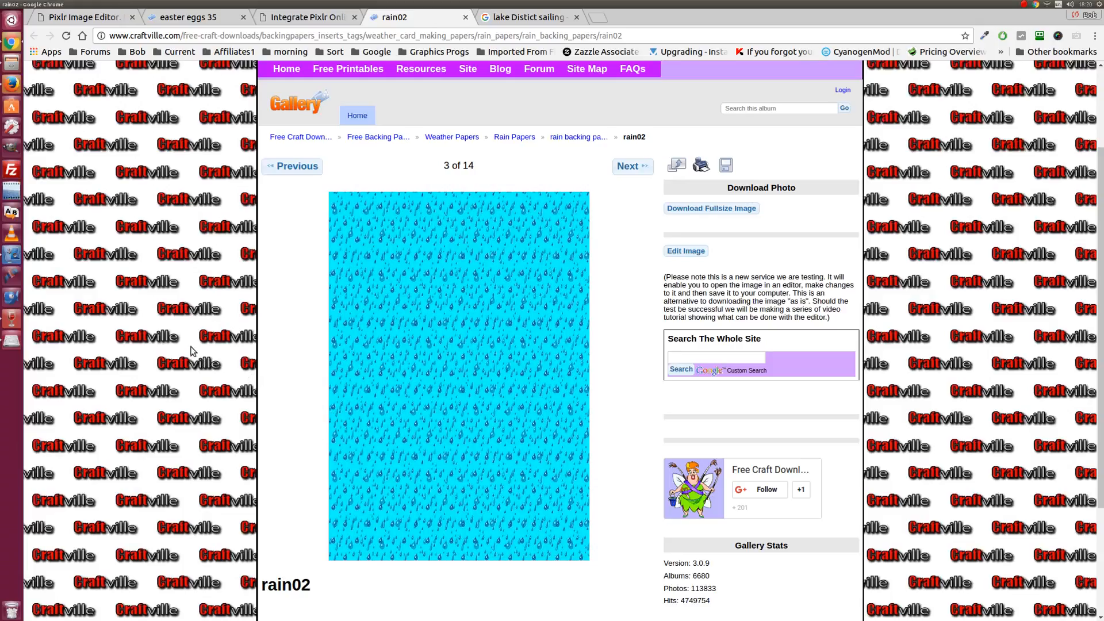
{"action": "scroll", "coordinate": [192, 351], "scroll_direction": "down", "scroll_amount": 2}
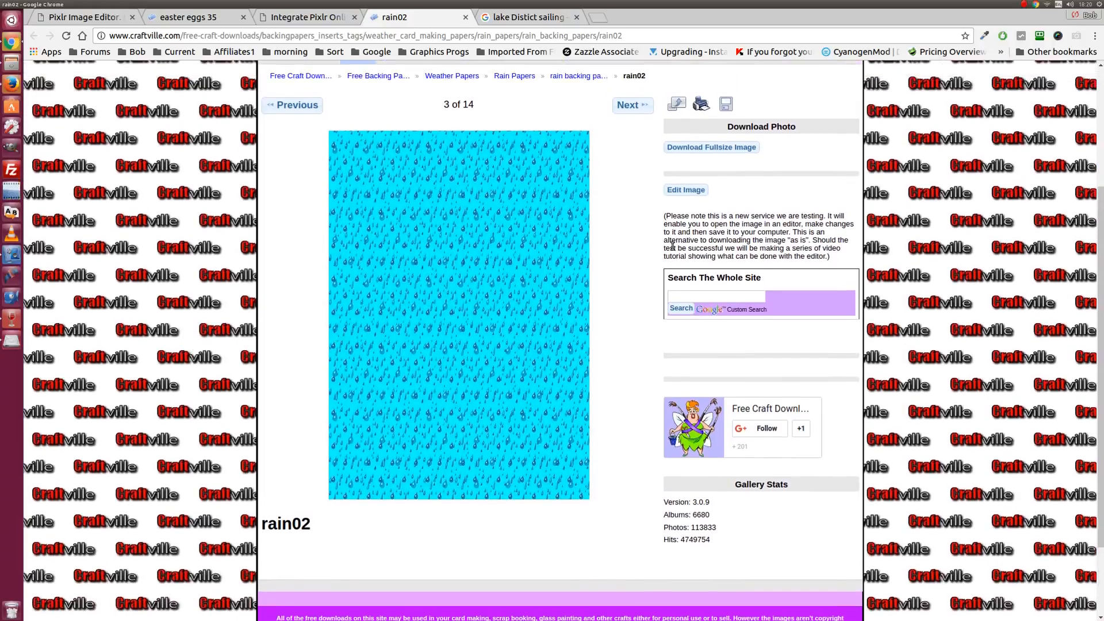
{"action": "left_click", "coordinate": [684, 190]}
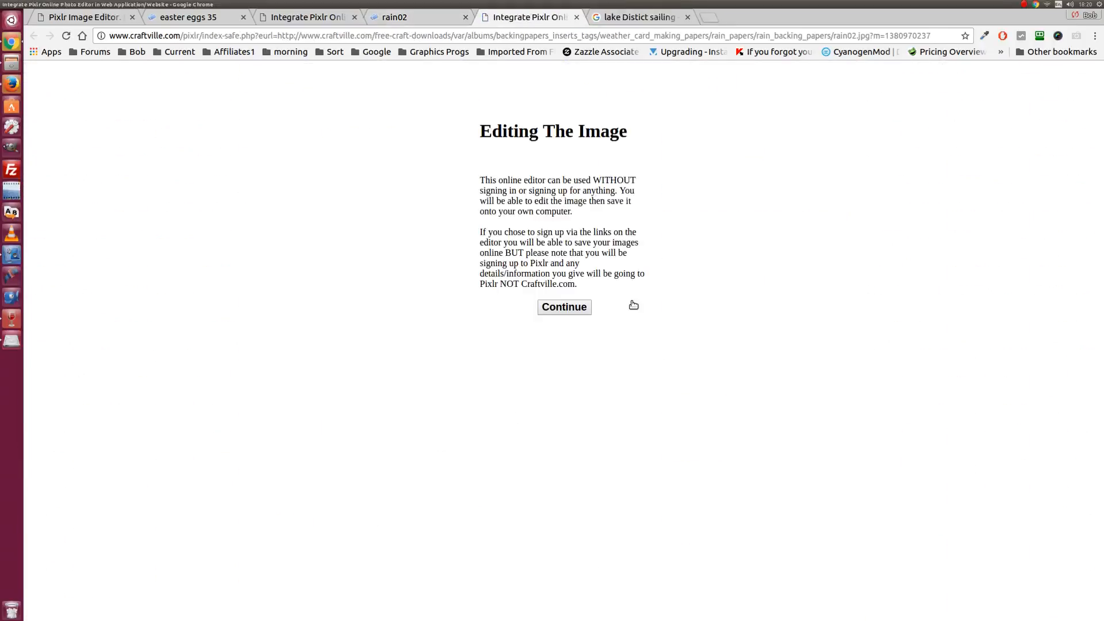
{"action": "left_click", "coordinate": [551, 307]}
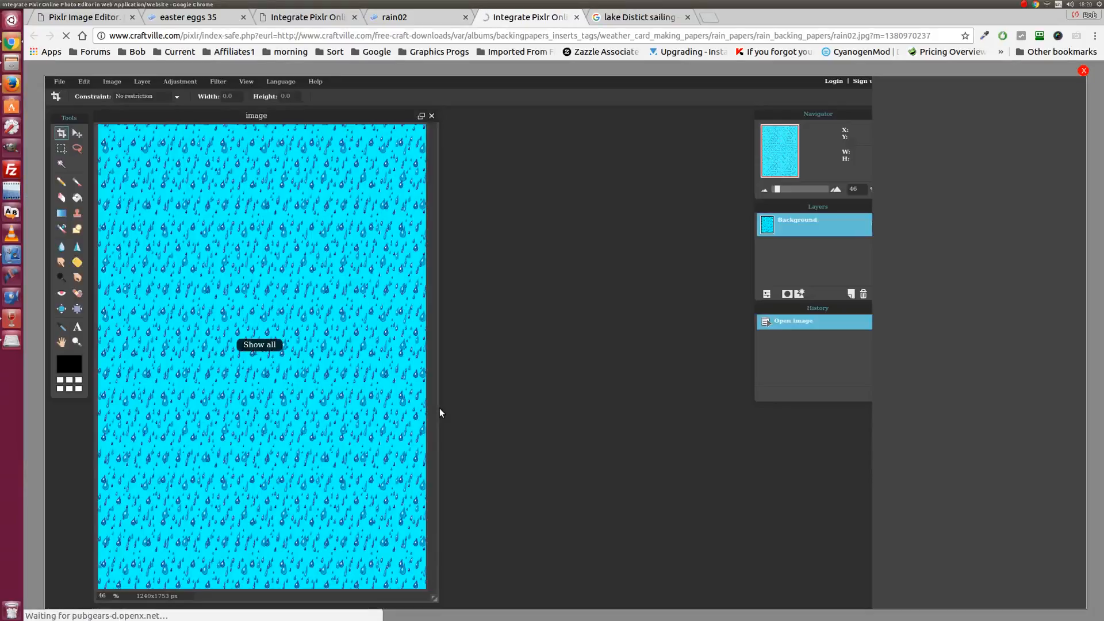
- Apply a rainbow gradient Color lookup to the rain paper, then return to the easter eggs 35 page
{"action": "left_click", "coordinate": [166, 78]}
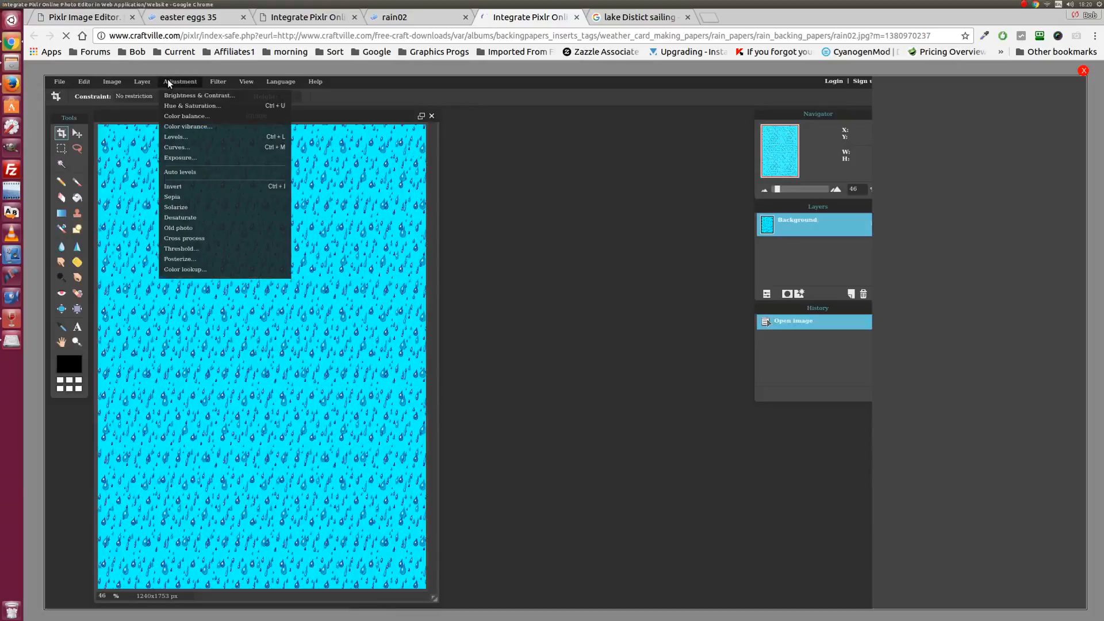
{"action": "left_click", "coordinate": [201, 271]}
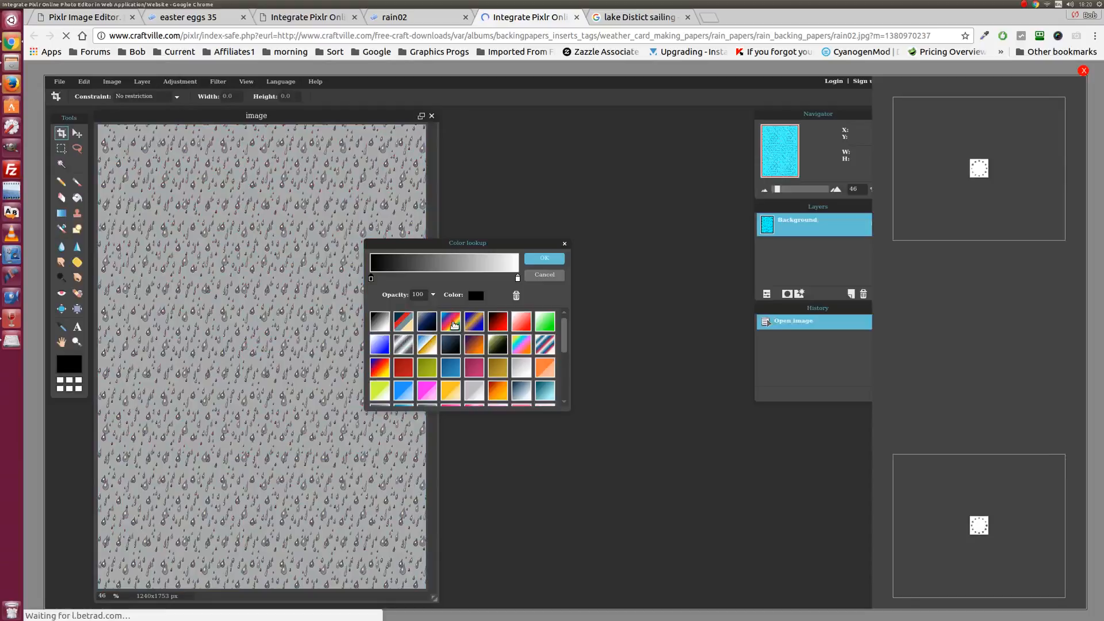
{"action": "left_click", "coordinate": [454, 325]}
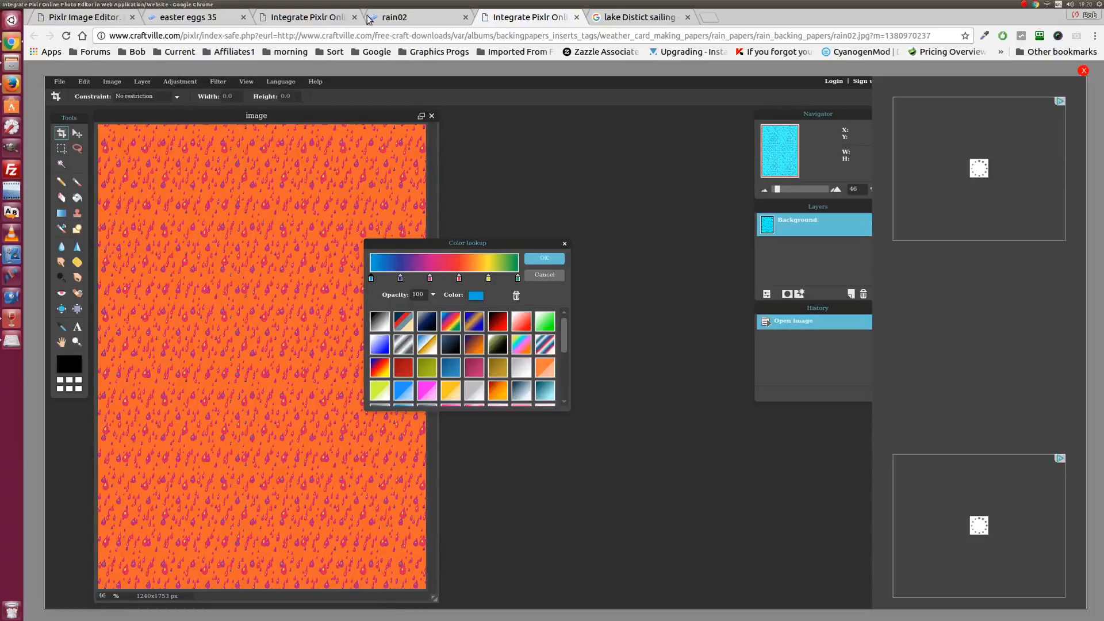
{"action": "left_click", "coordinate": [189, 17]}
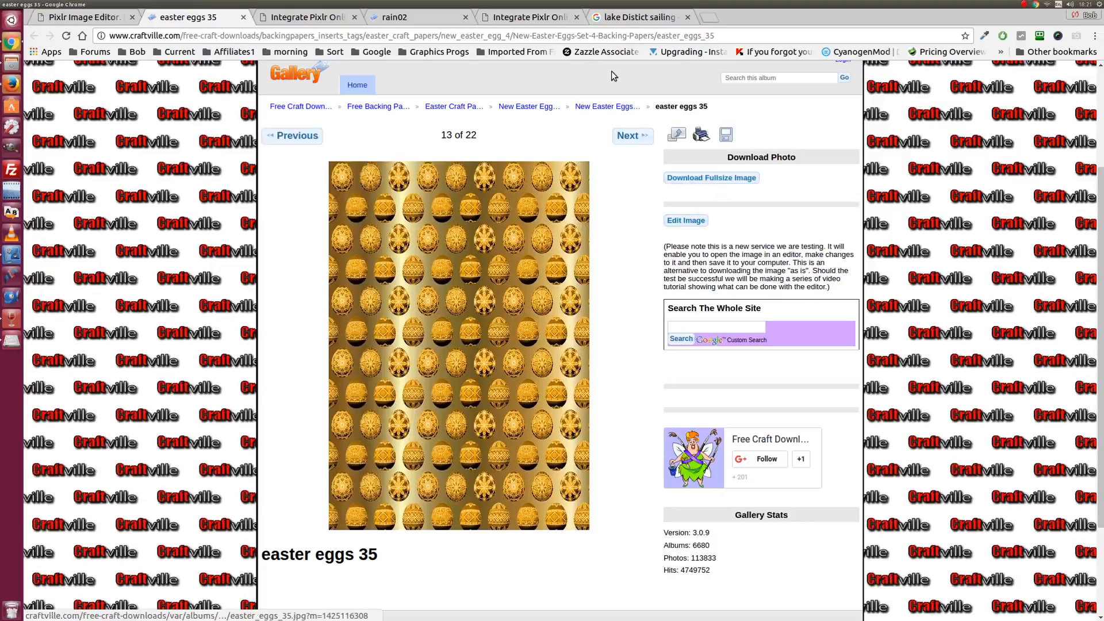
- Save the teal-patched egg paper as a JPEG at quality 95
{"action": "left_click", "coordinate": [331, 18]}
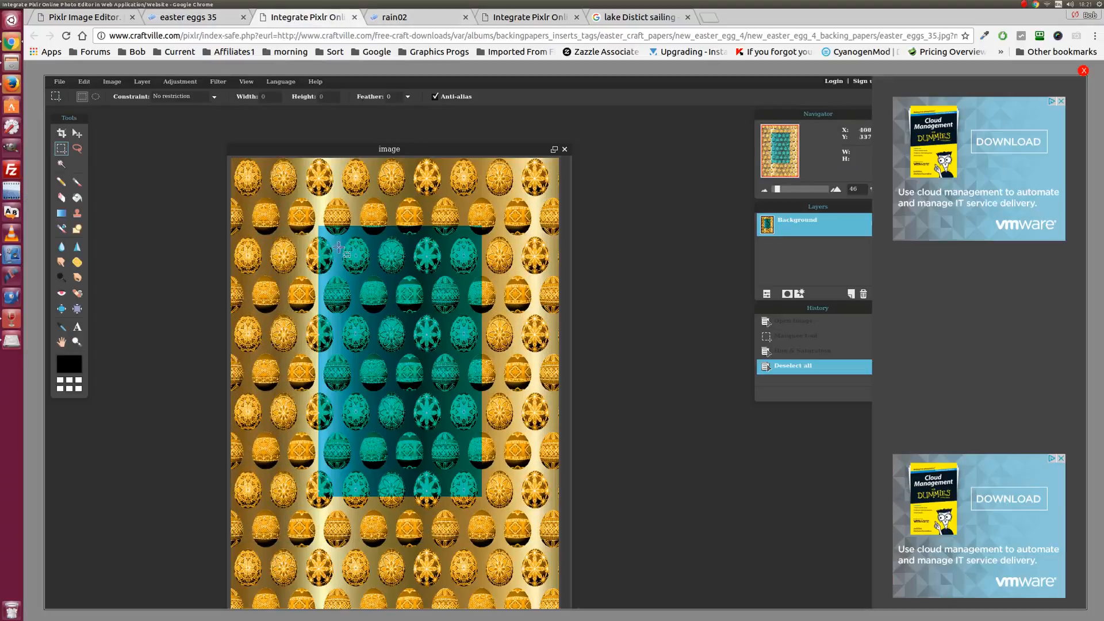
{"action": "left_click", "coordinate": [60, 81]}
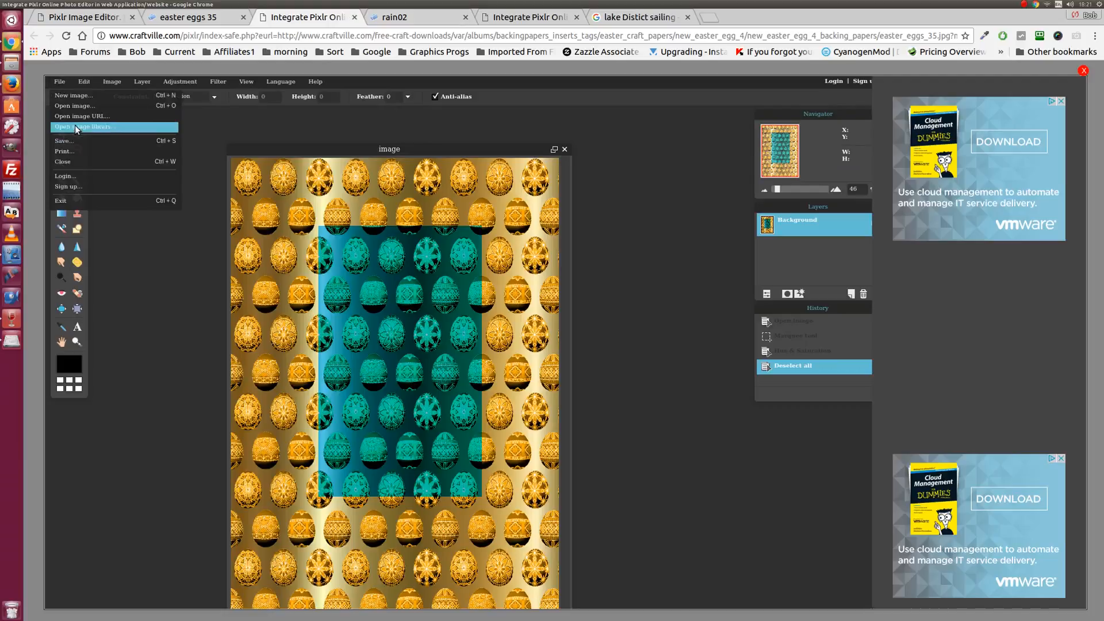
{"action": "left_click", "coordinate": [77, 143]}
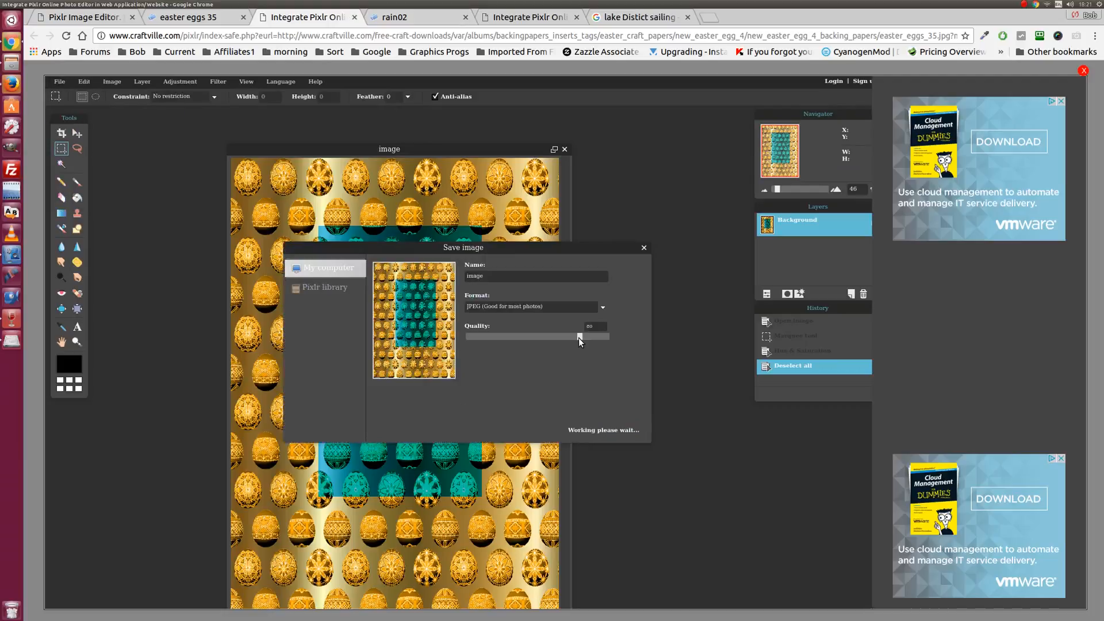
{"action": "left_click_drag", "start_coordinate": [579, 338], "coordinate": [596, 339]}
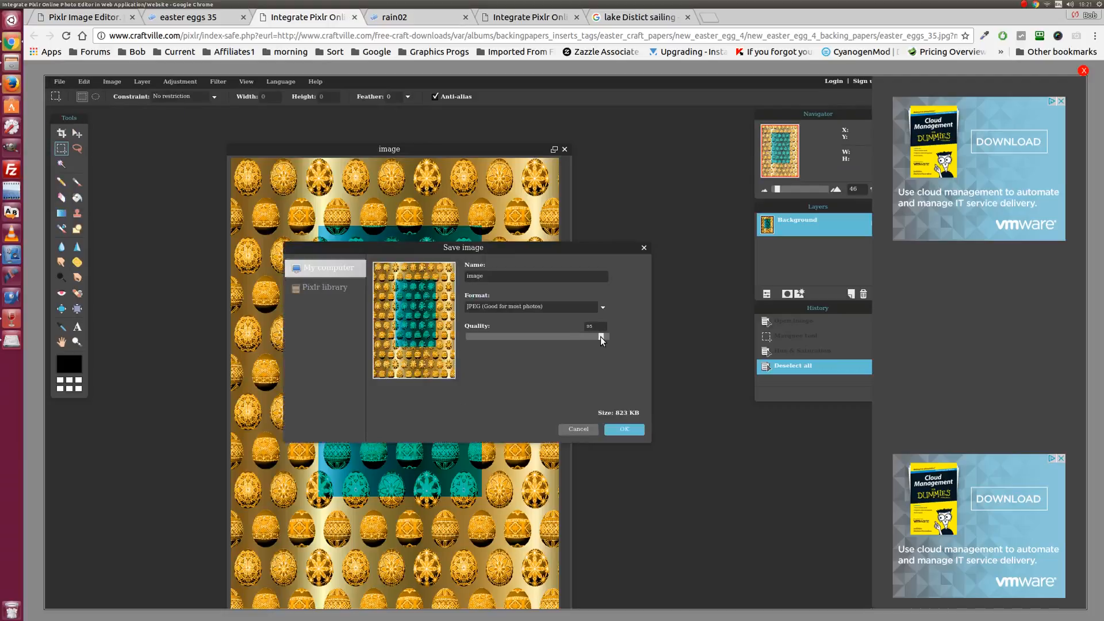
{"action": "left_click", "coordinate": [618, 431]}
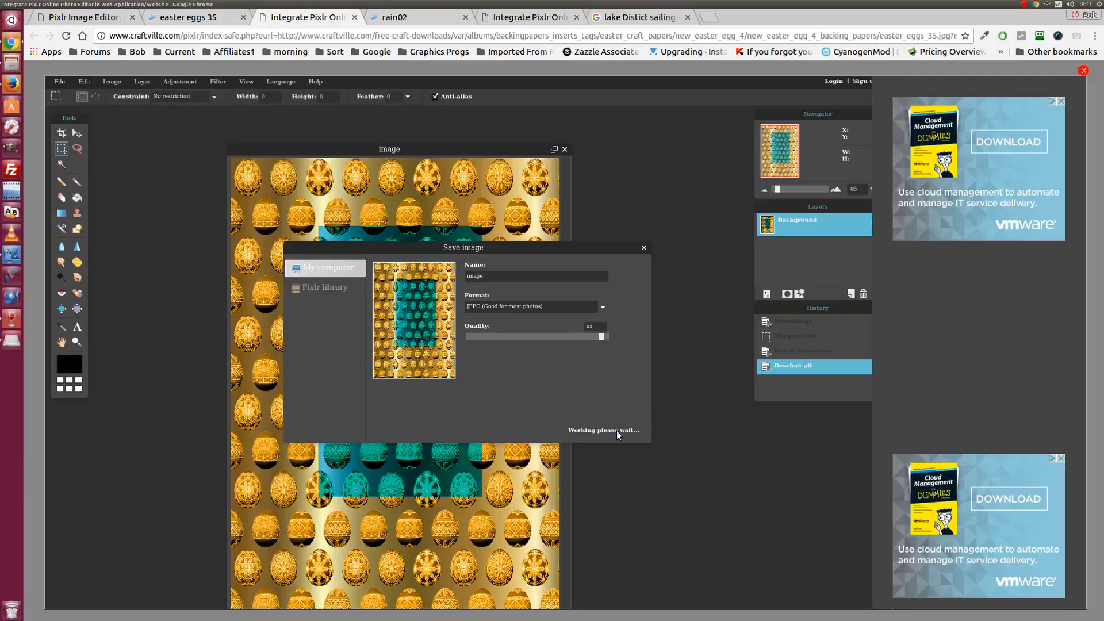